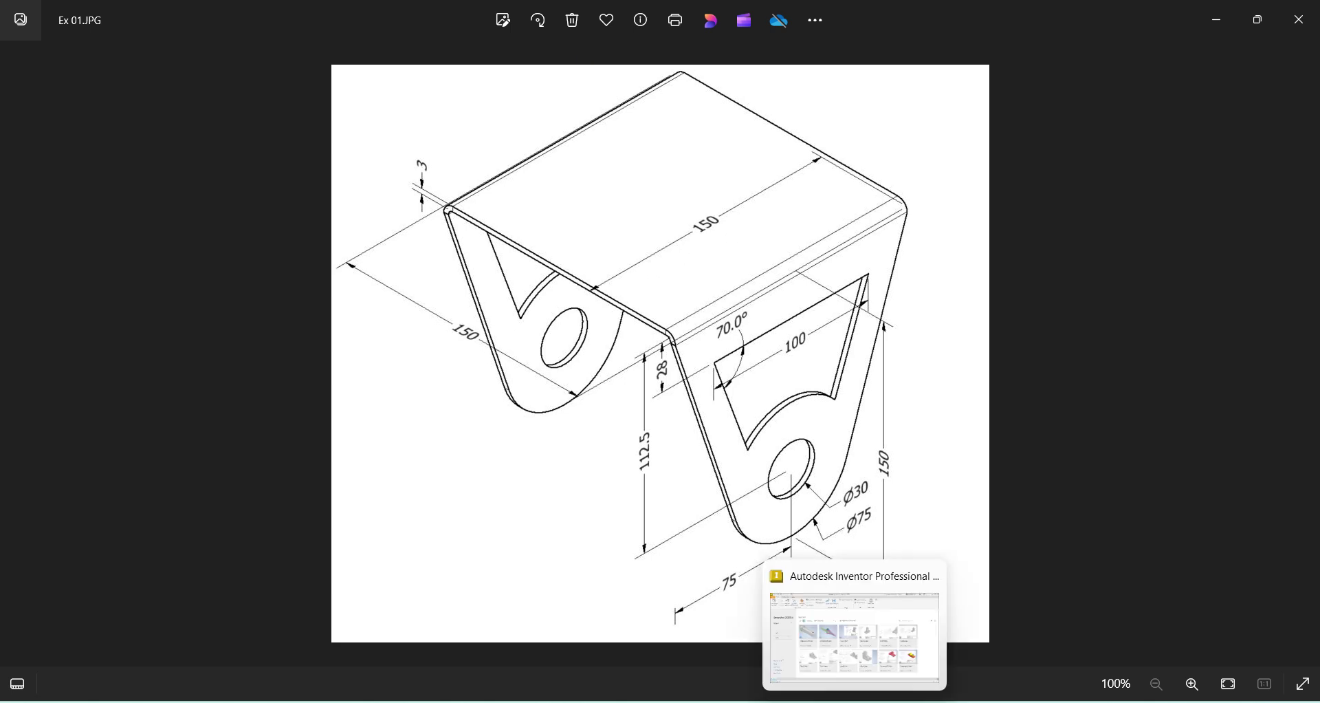
Step: Switch to Autodesk Inventor and create a new part from the metric Sheet Metal (mm).ipt template
click(854, 629)
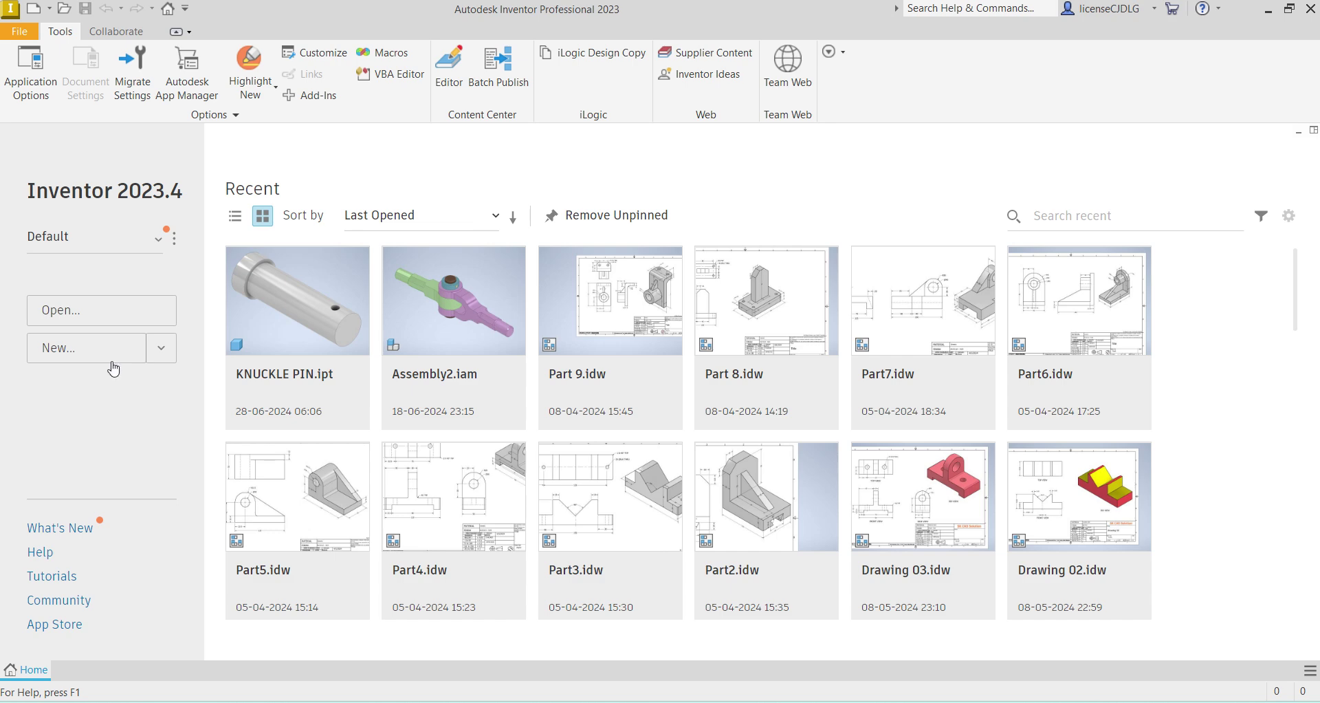
click(97, 347)
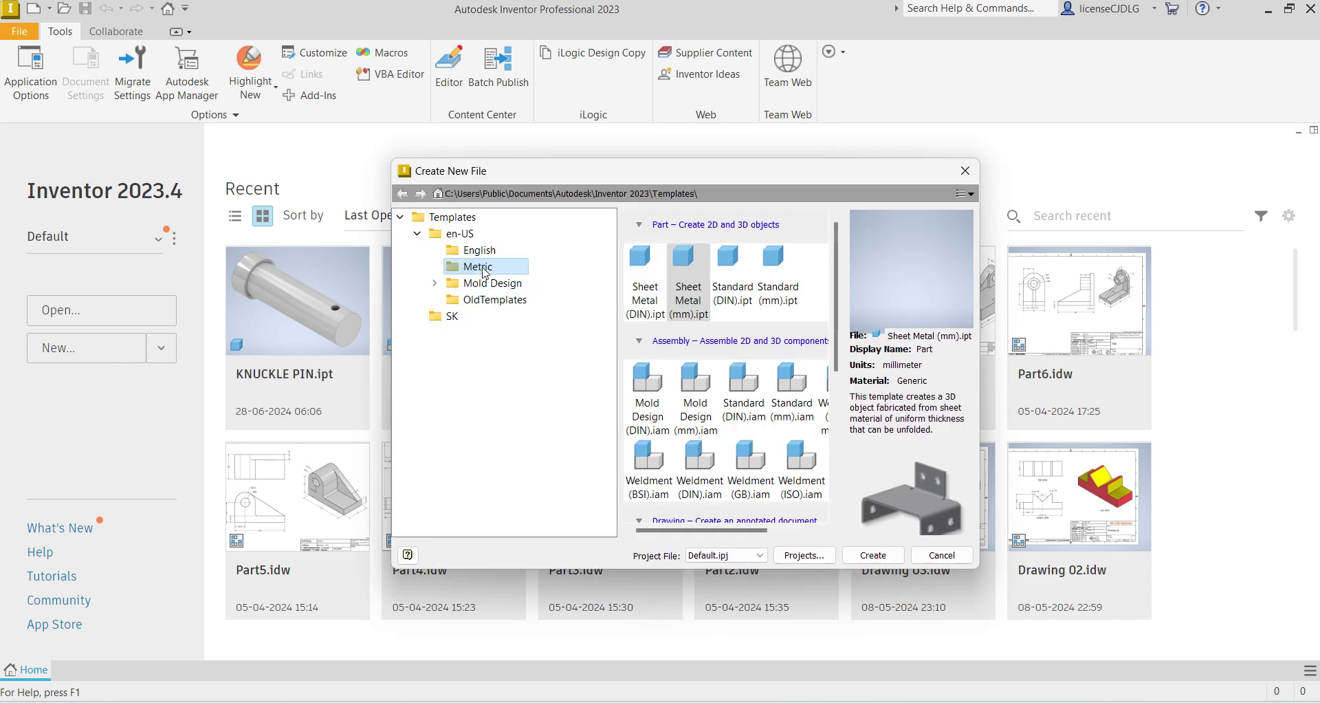
click(688, 292)
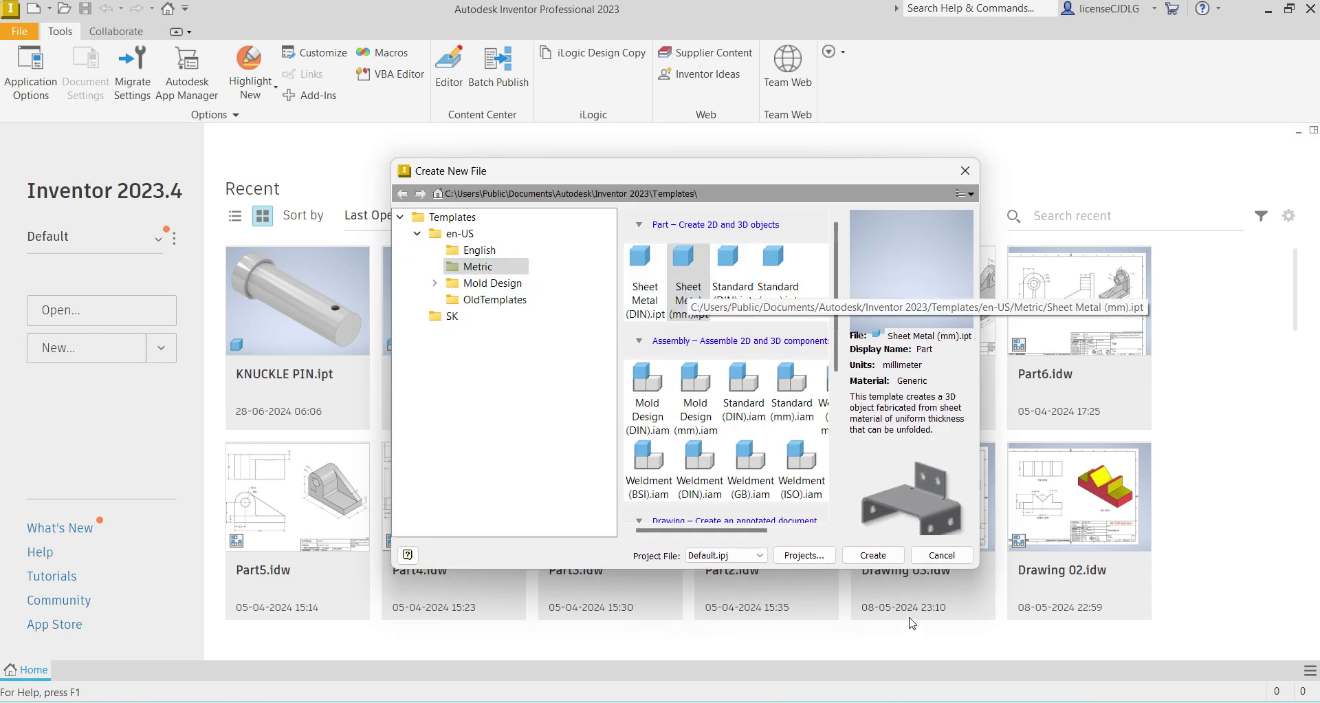
click(875, 555)
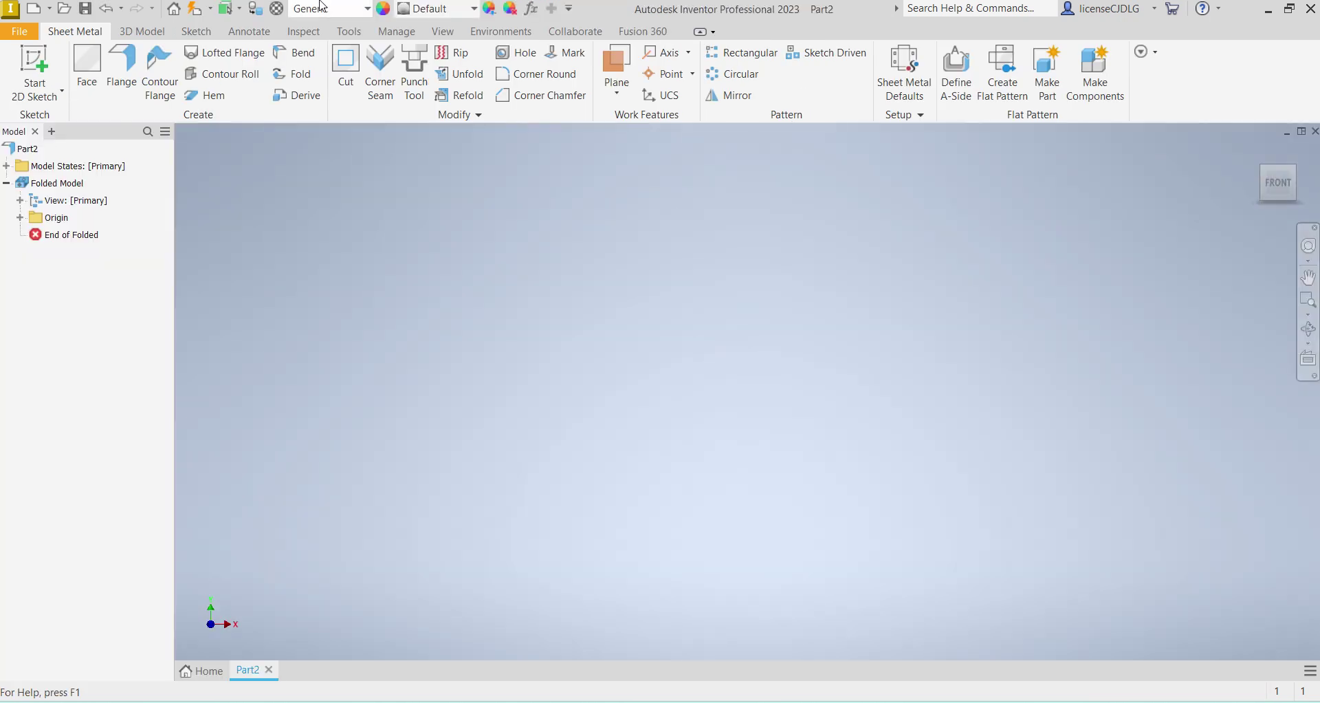
Step: Sketch a 150 x 150 mm centre-point rectangle on the horizontal XZ plane, centred on the origin, and finish the sketch
click(47, 78)
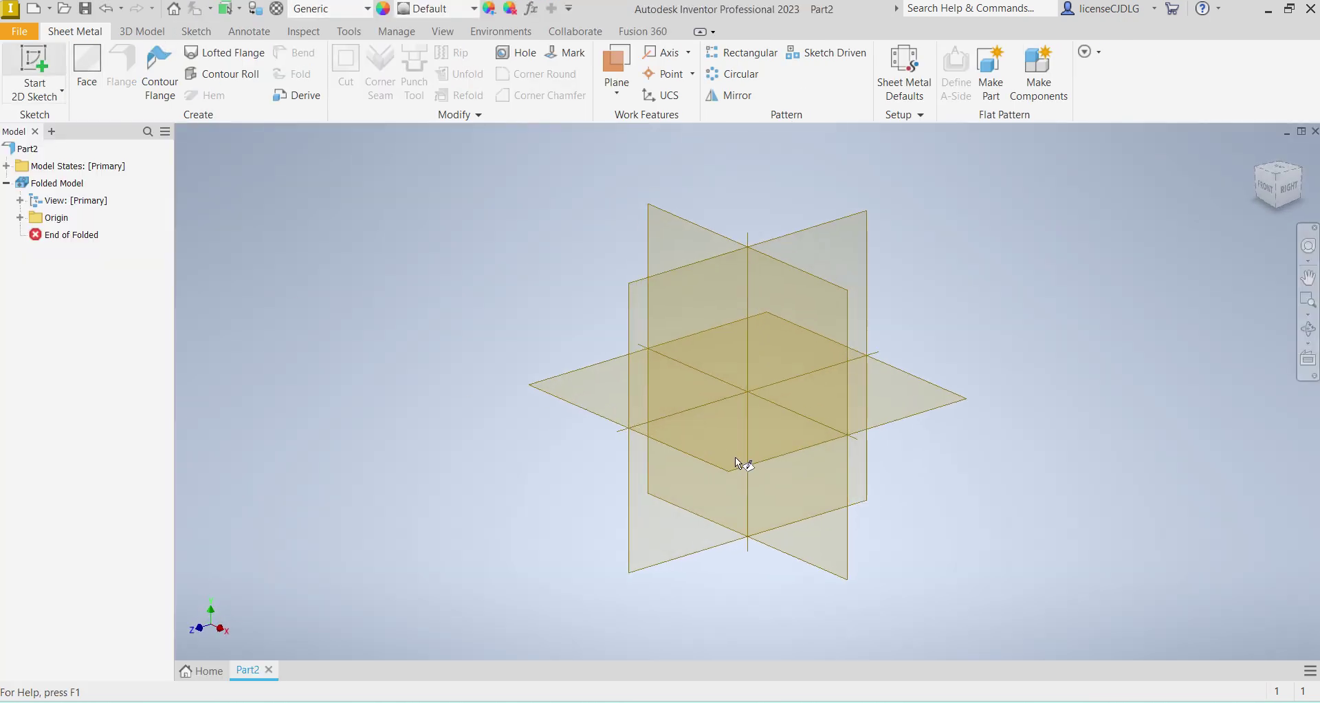
click(755, 452)
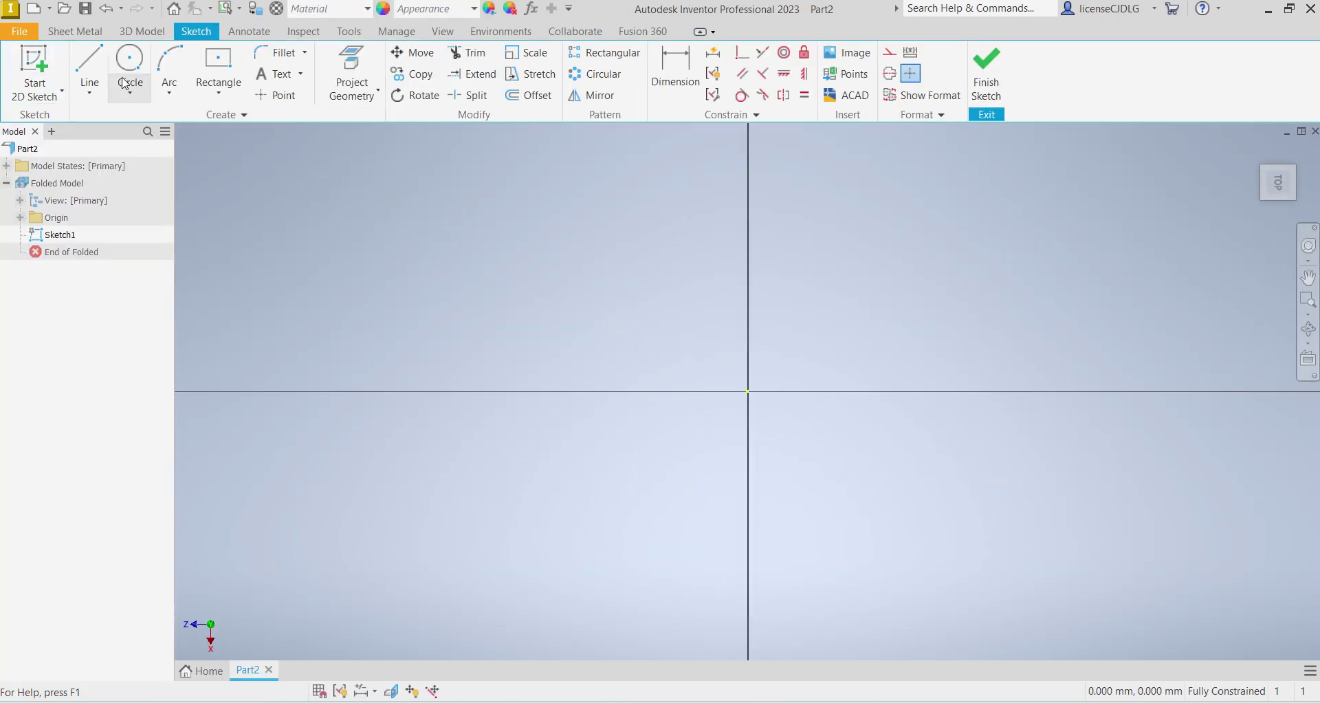
click(218, 69)
click(748, 392)
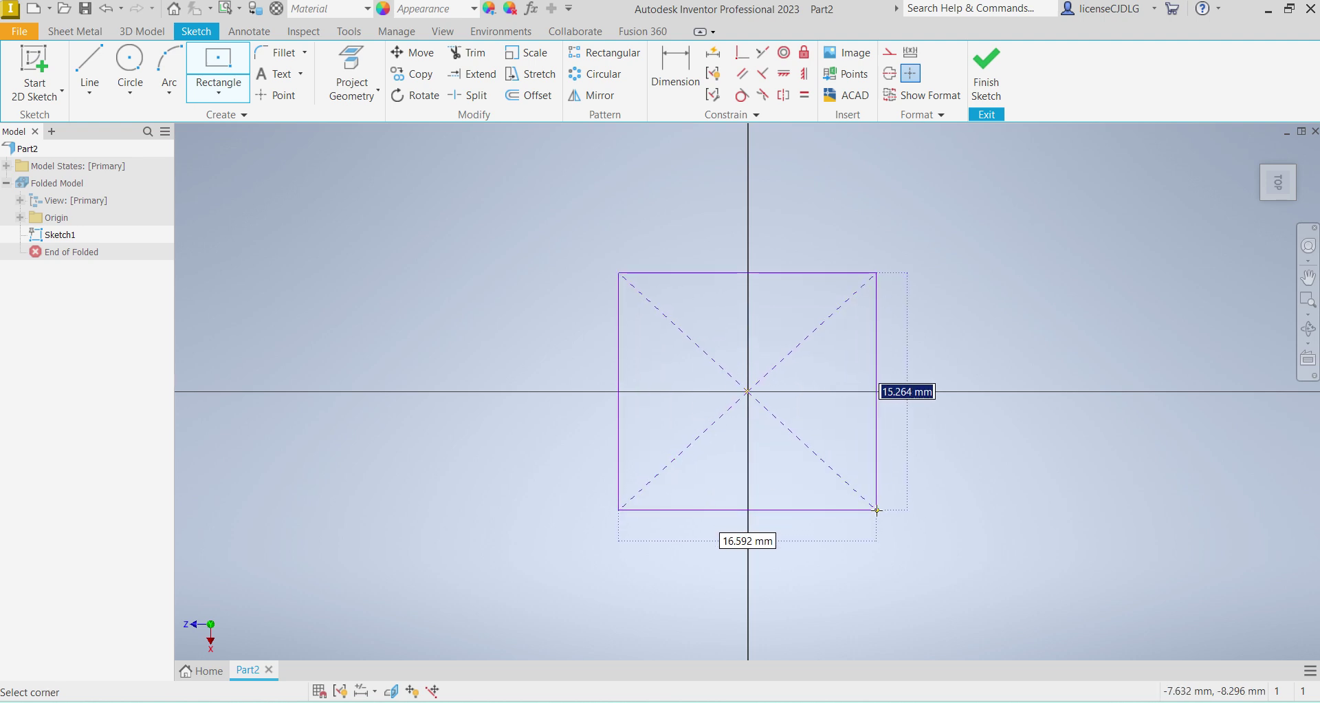
text(150)
key(Tab)
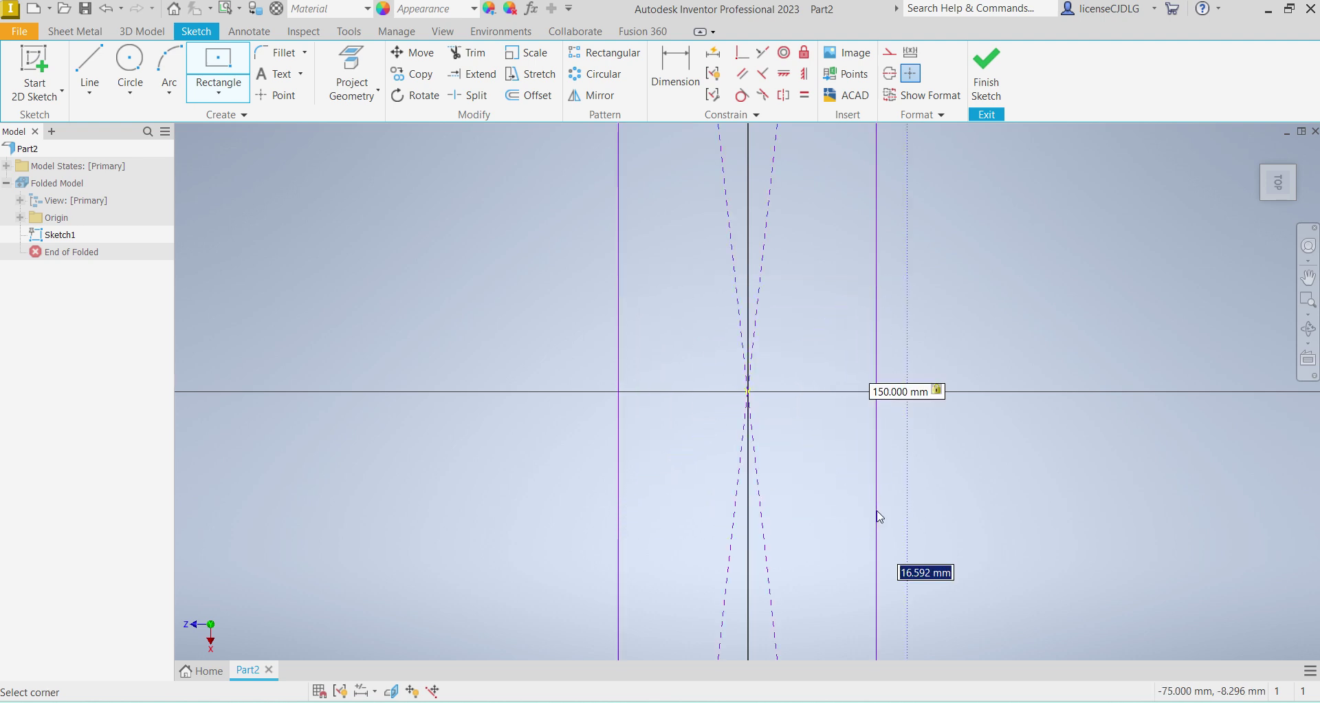
text(150)
key(Return)
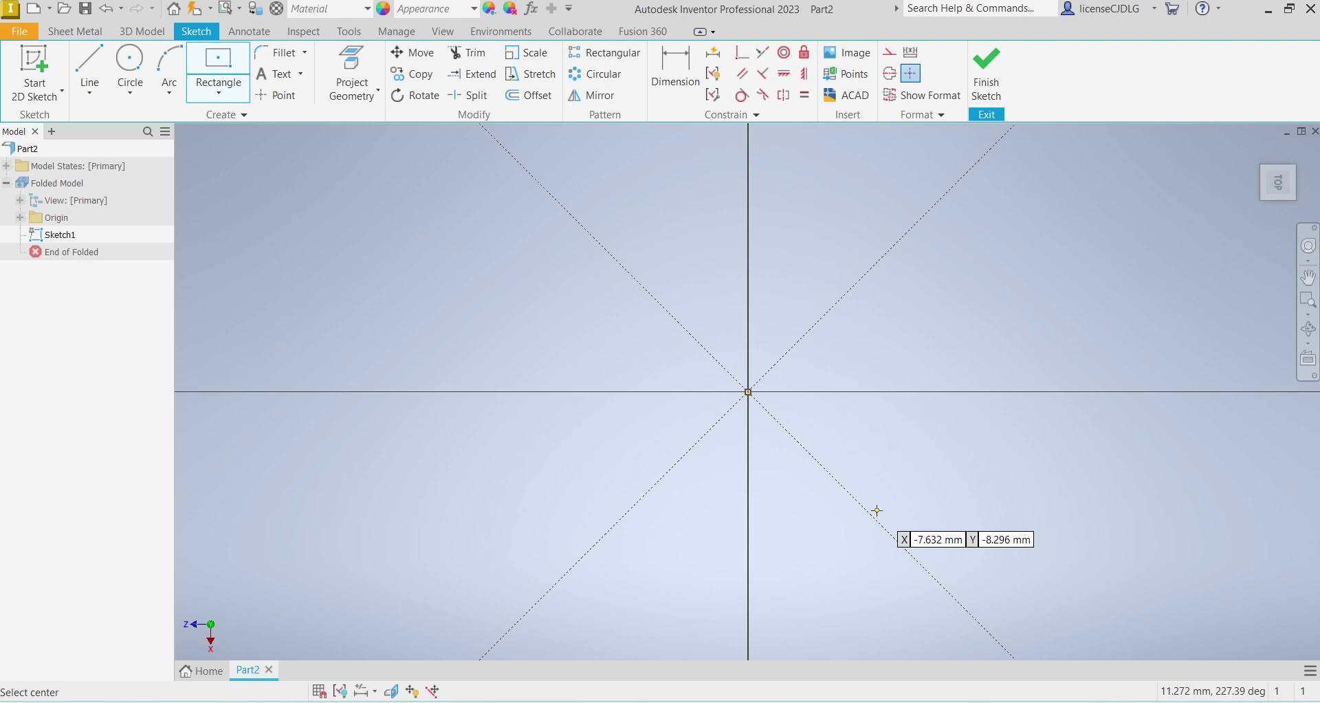
click(987, 75)
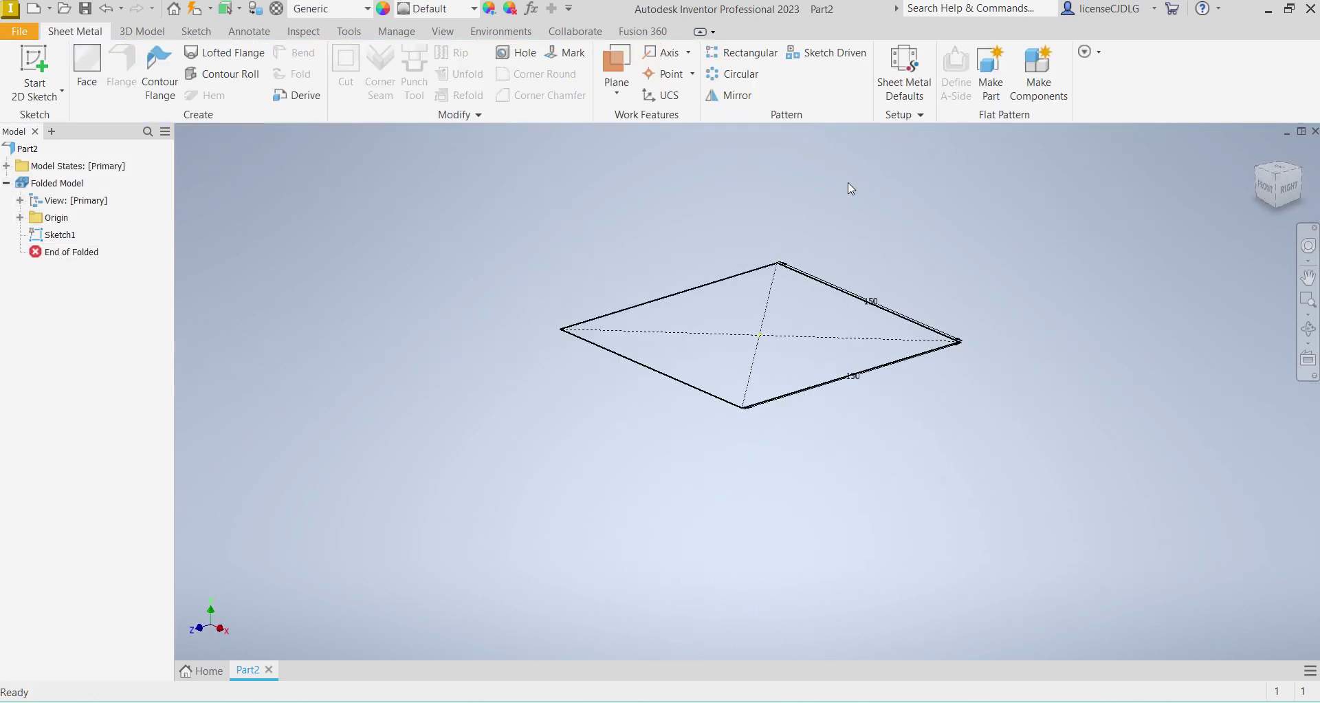
Step: Override the sheet metal rule's thickness with 3 mm and create a Face from the square sketch
click(899, 79)
click(195, 219)
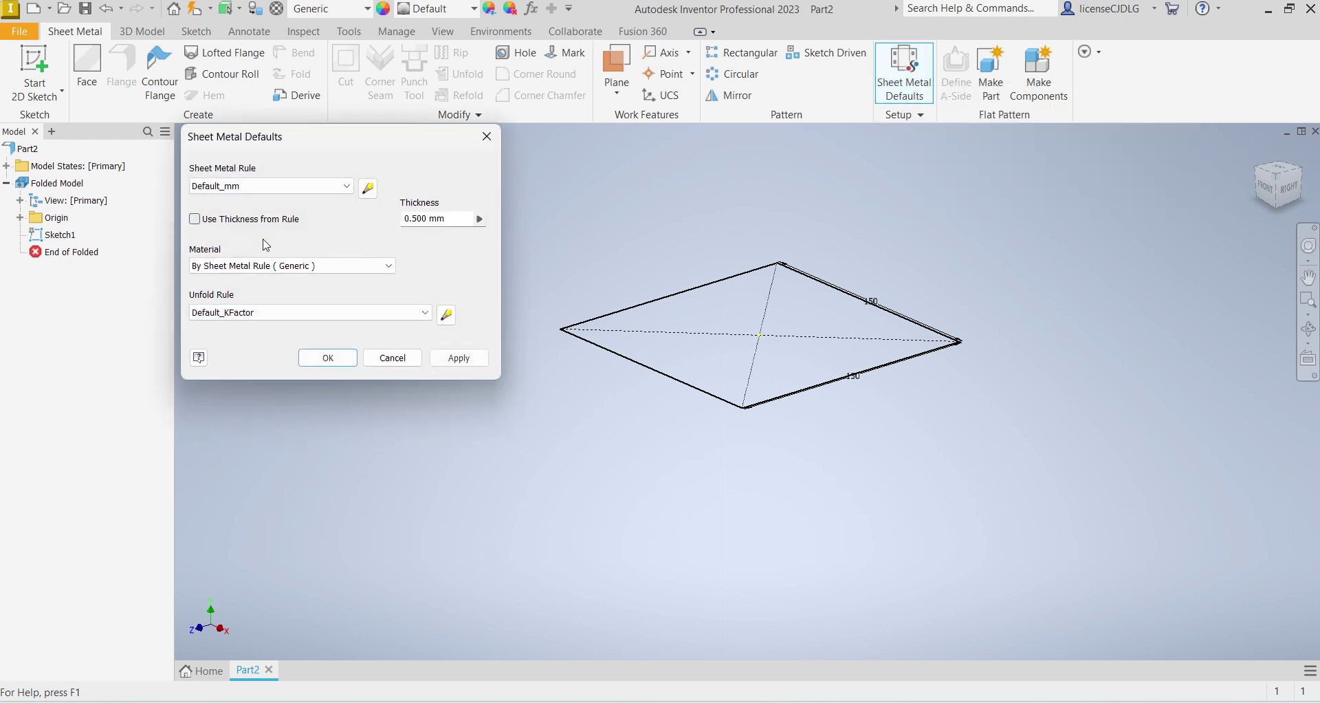
drag(427, 219, 403, 234)
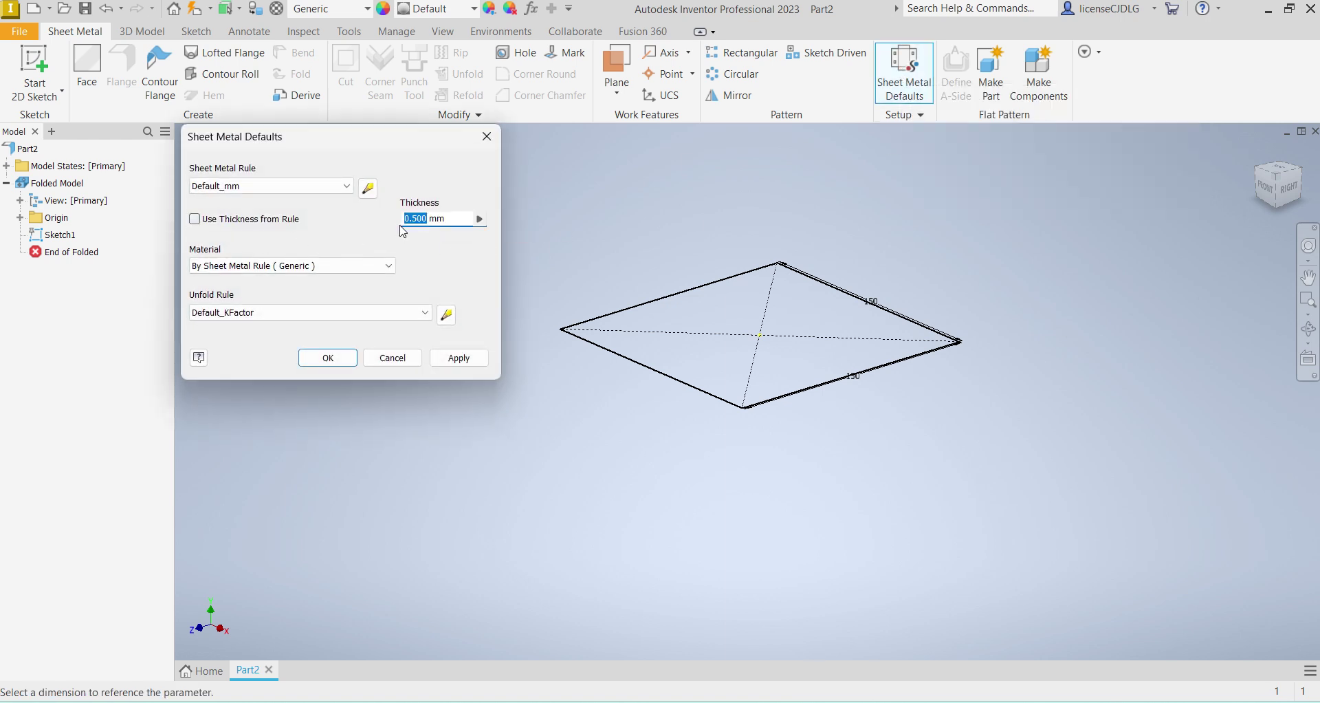
text(30)
key(Return)
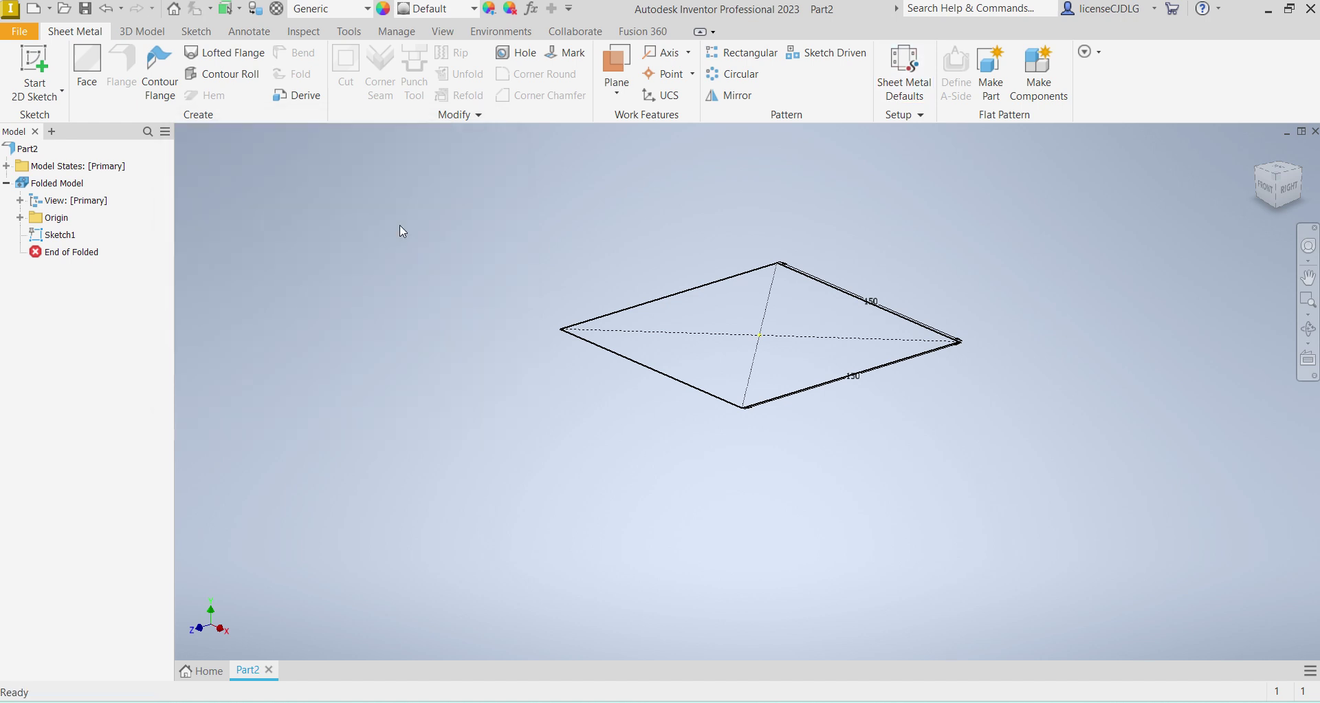
click(86, 65)
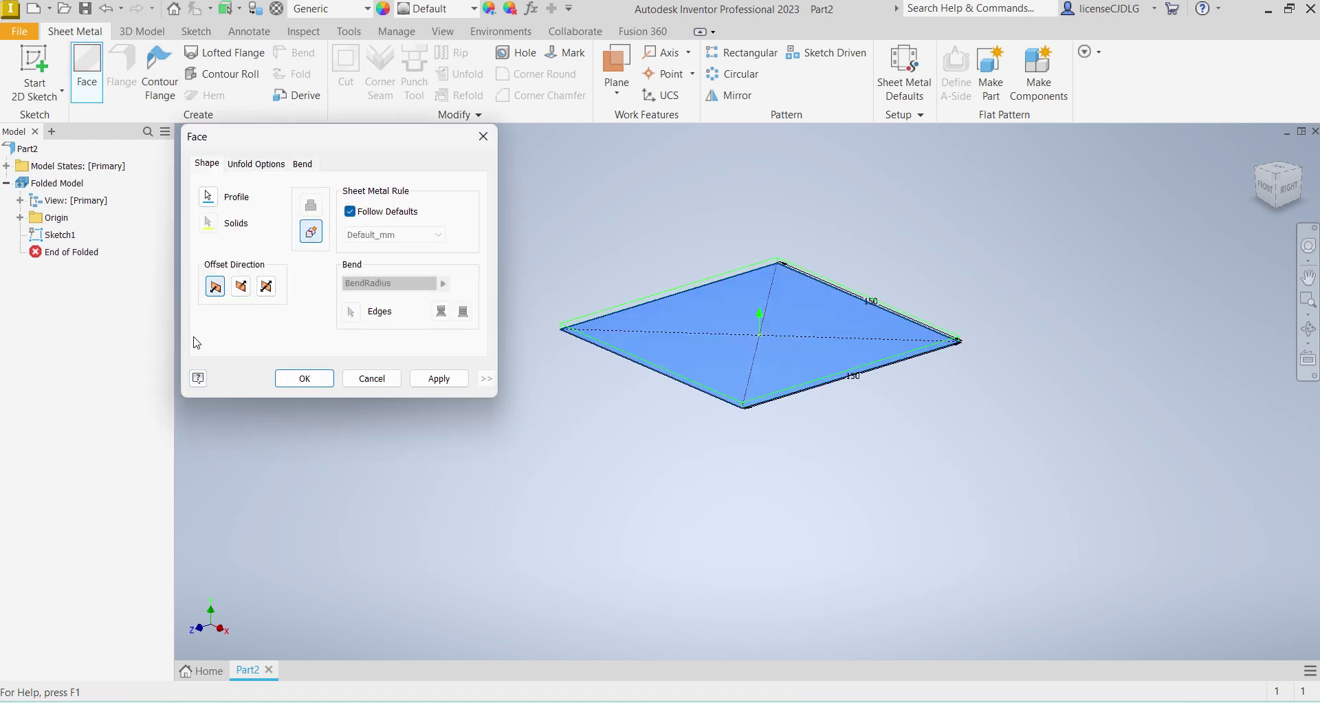
click(304, 378)
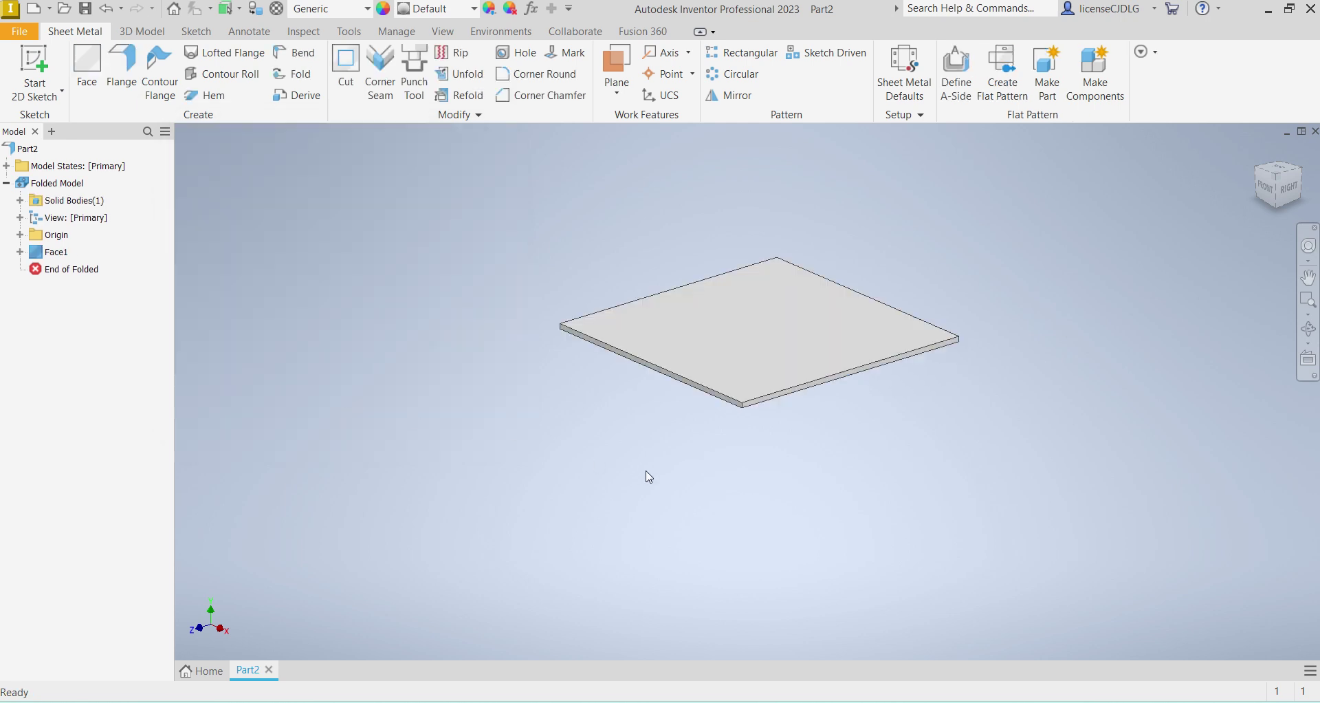
Step: Add 150 mm flanges bent down at 90 degrees along two opposite edges of the square plate
click(122, 68)
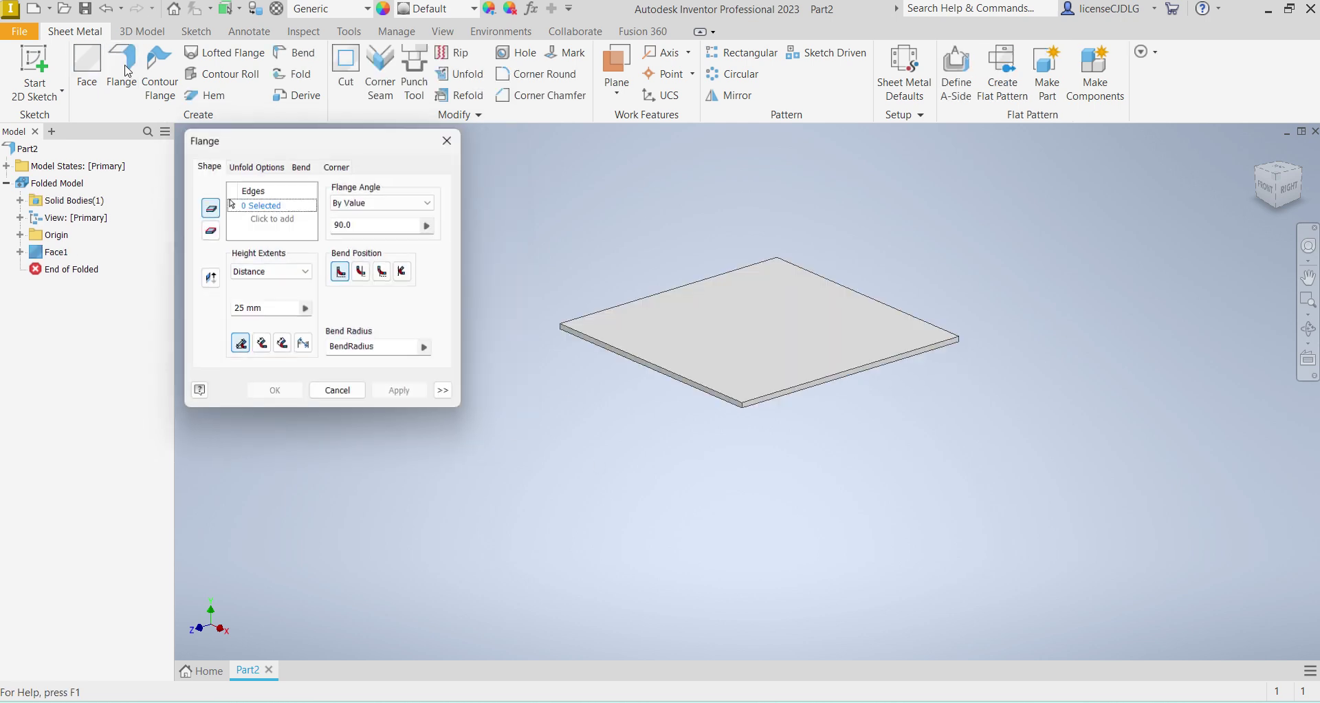
click(811, 395)
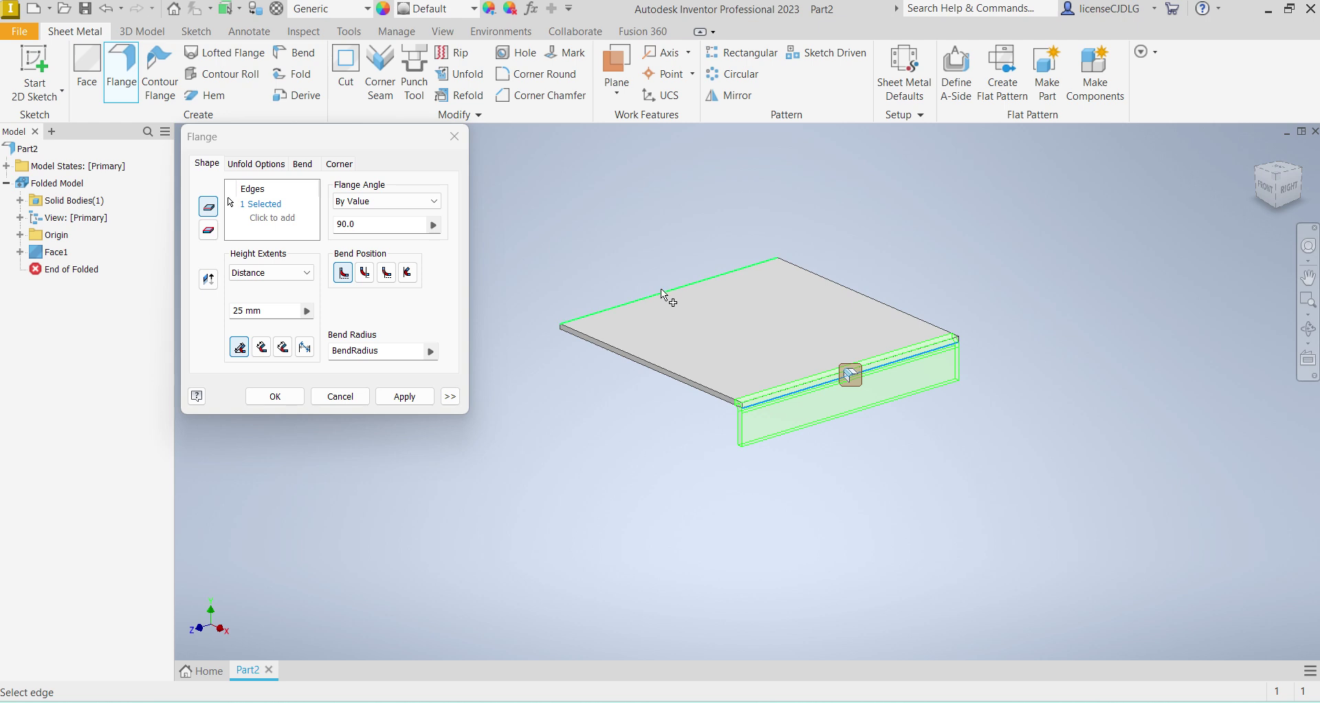
click(663, 294)
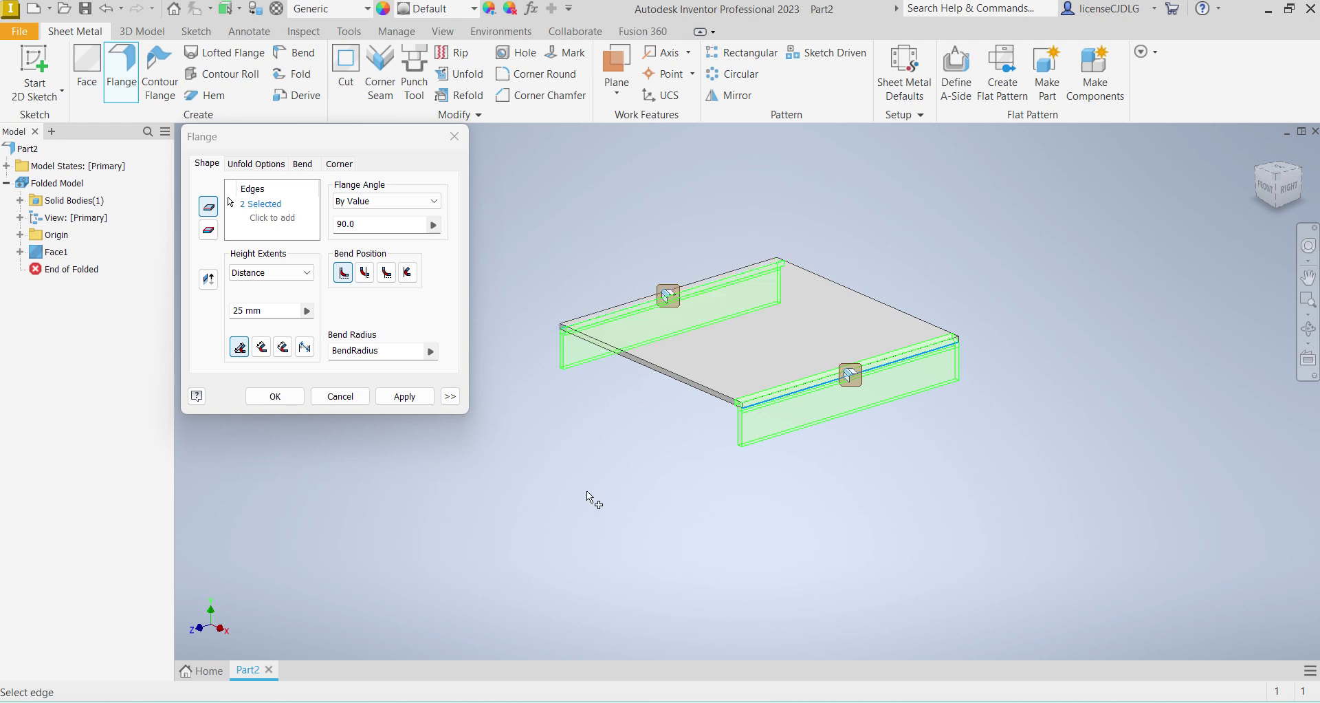
click(247, 311)
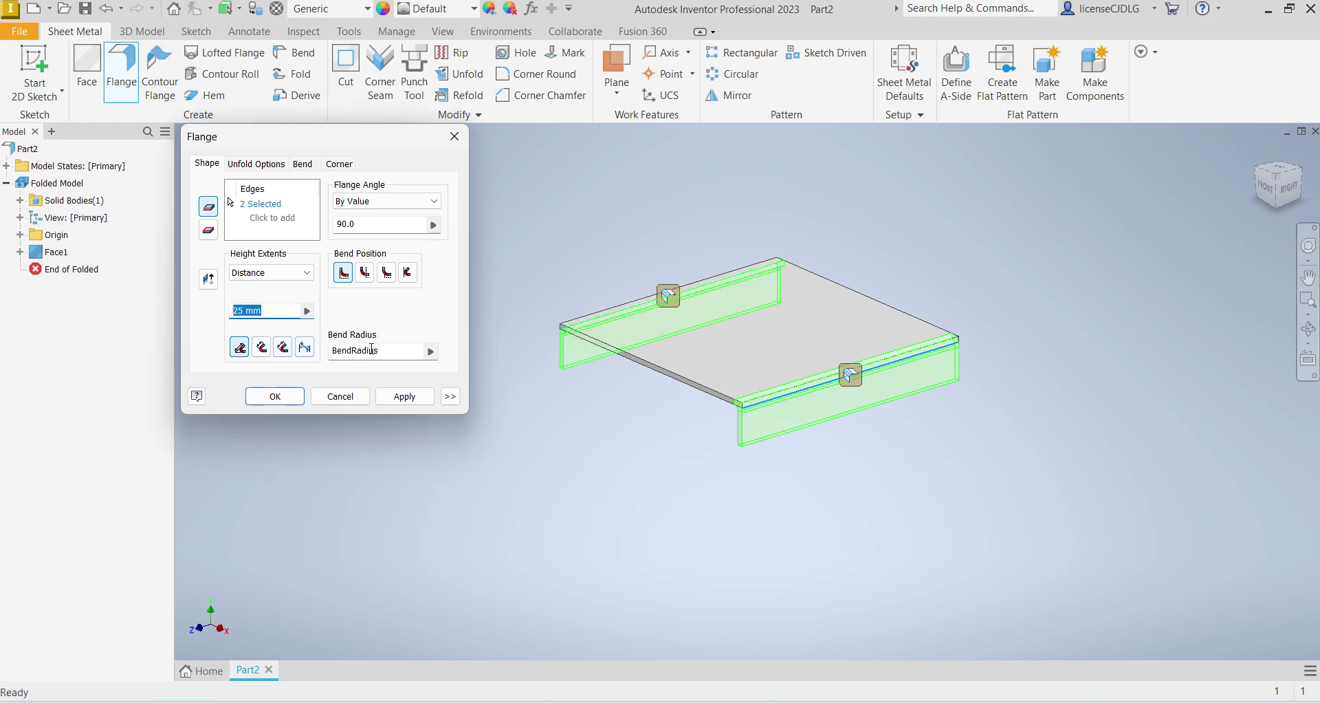
text(150)
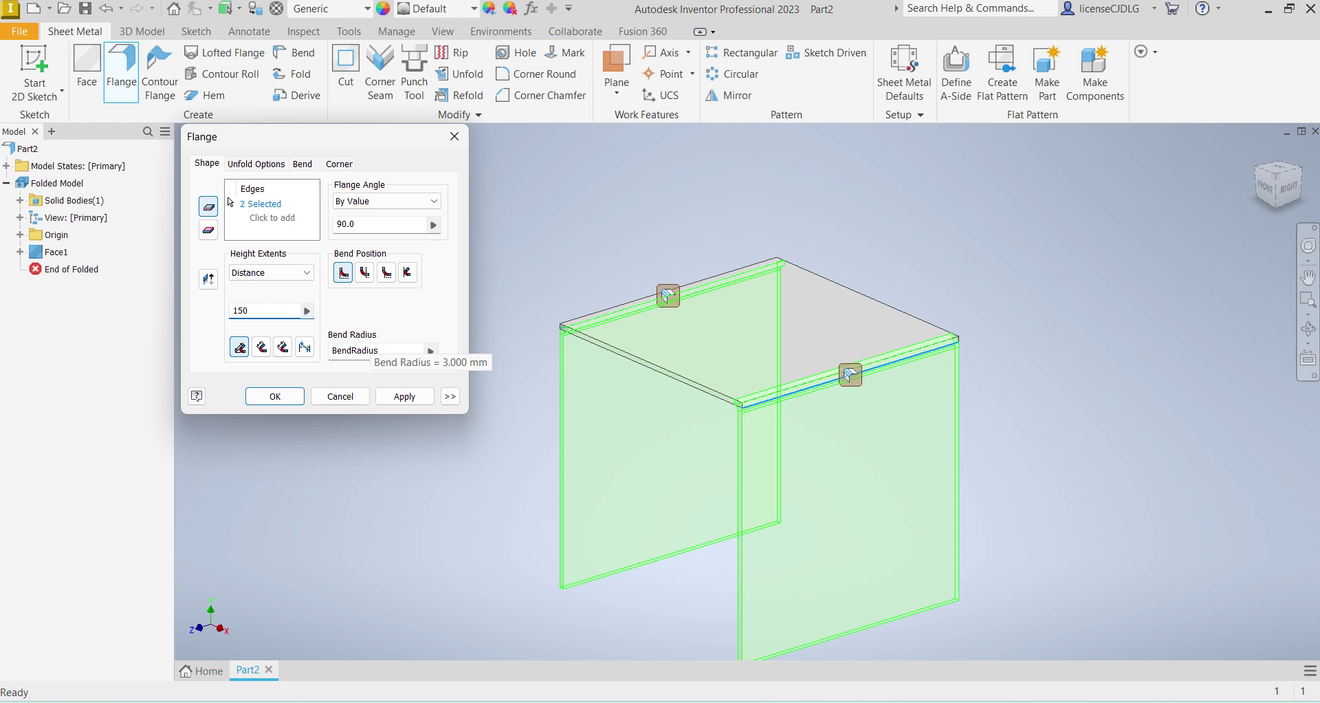
key(Return)
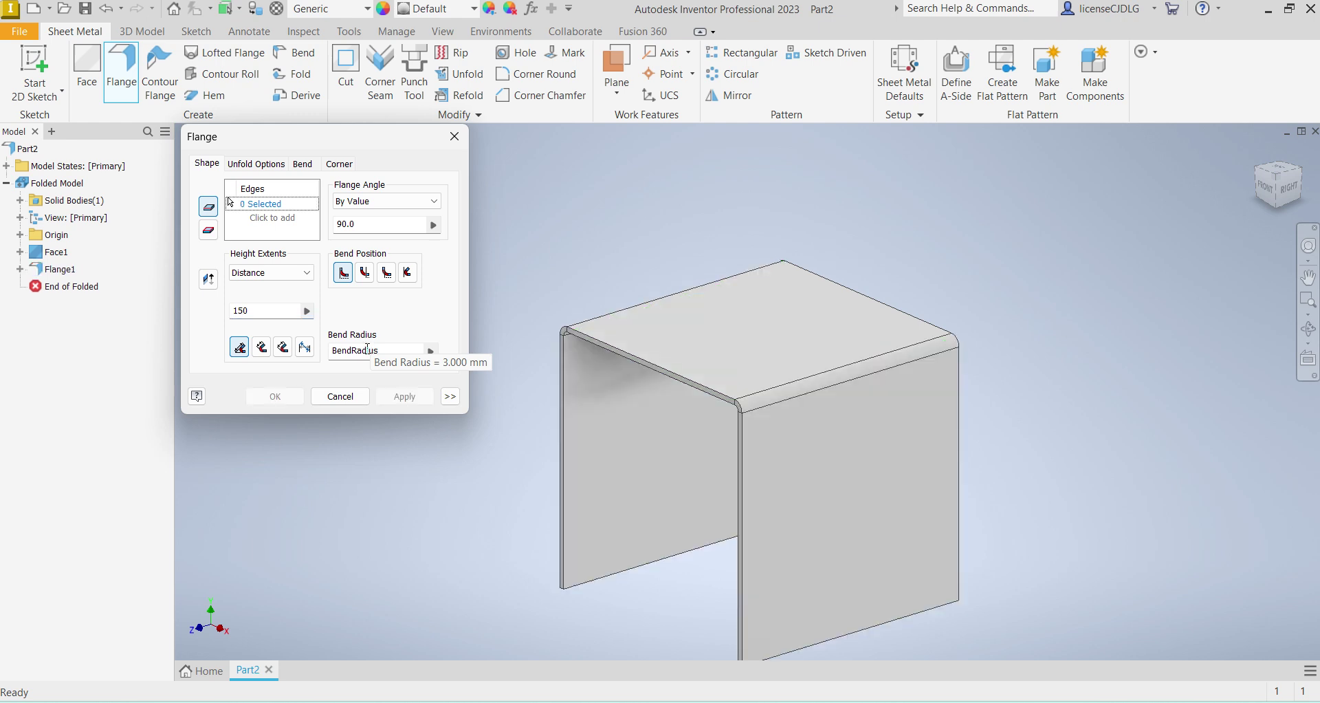
click(339, 396)
Step: Start a sketch on the outer face of the front-right flange and draw a circle about 110 mm in diameter in its lower half
scroll(865, 517, down, 5)
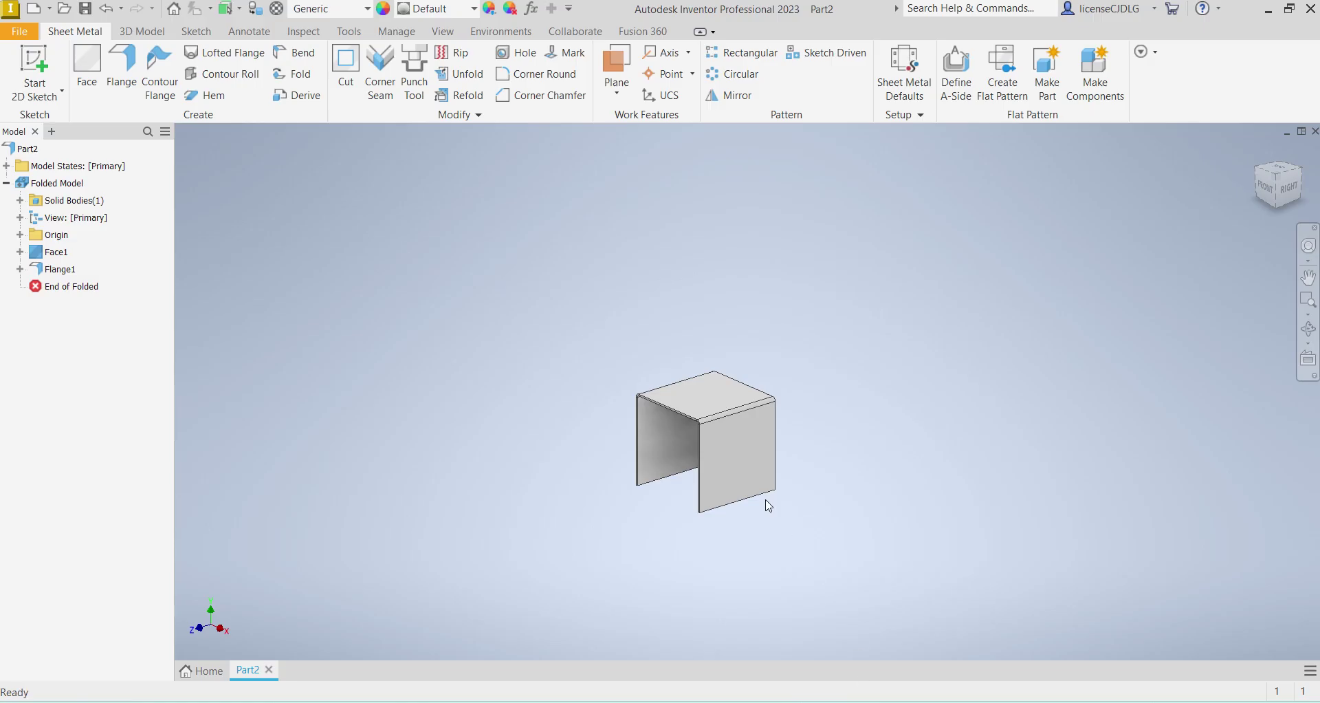
click(745, 453)
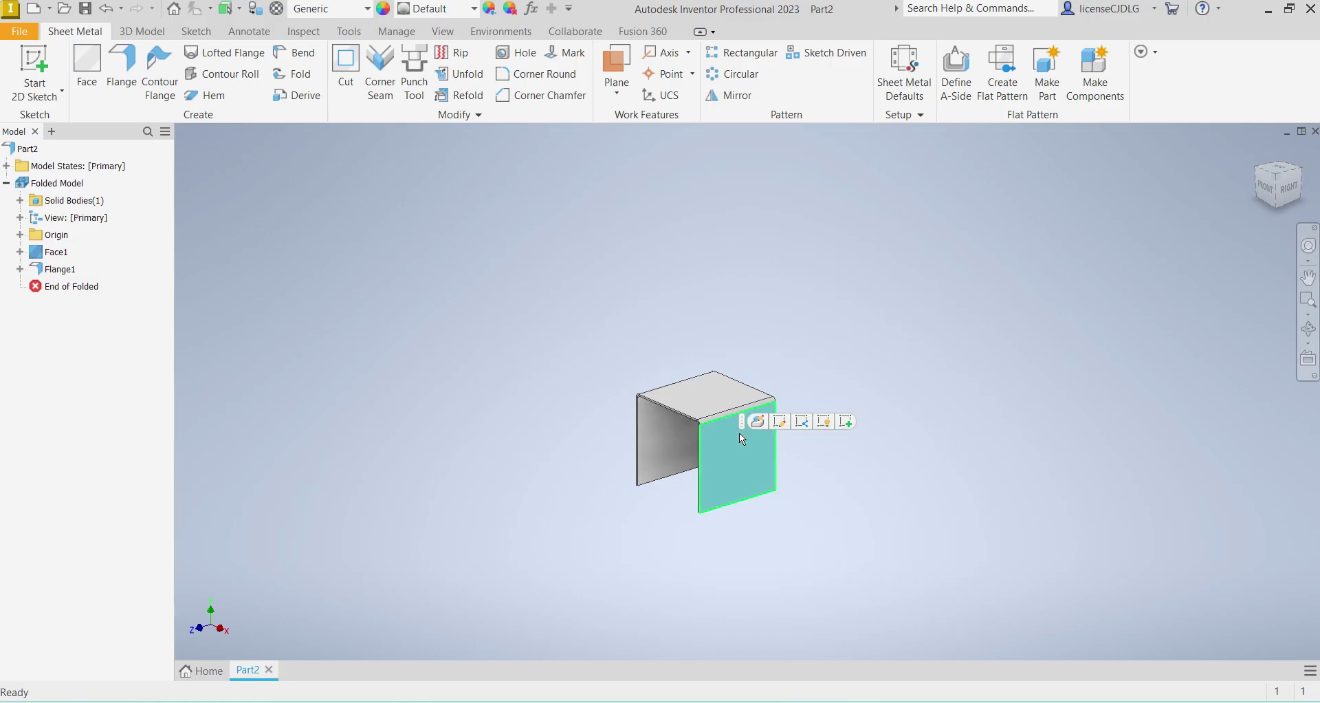
click(826, 422)
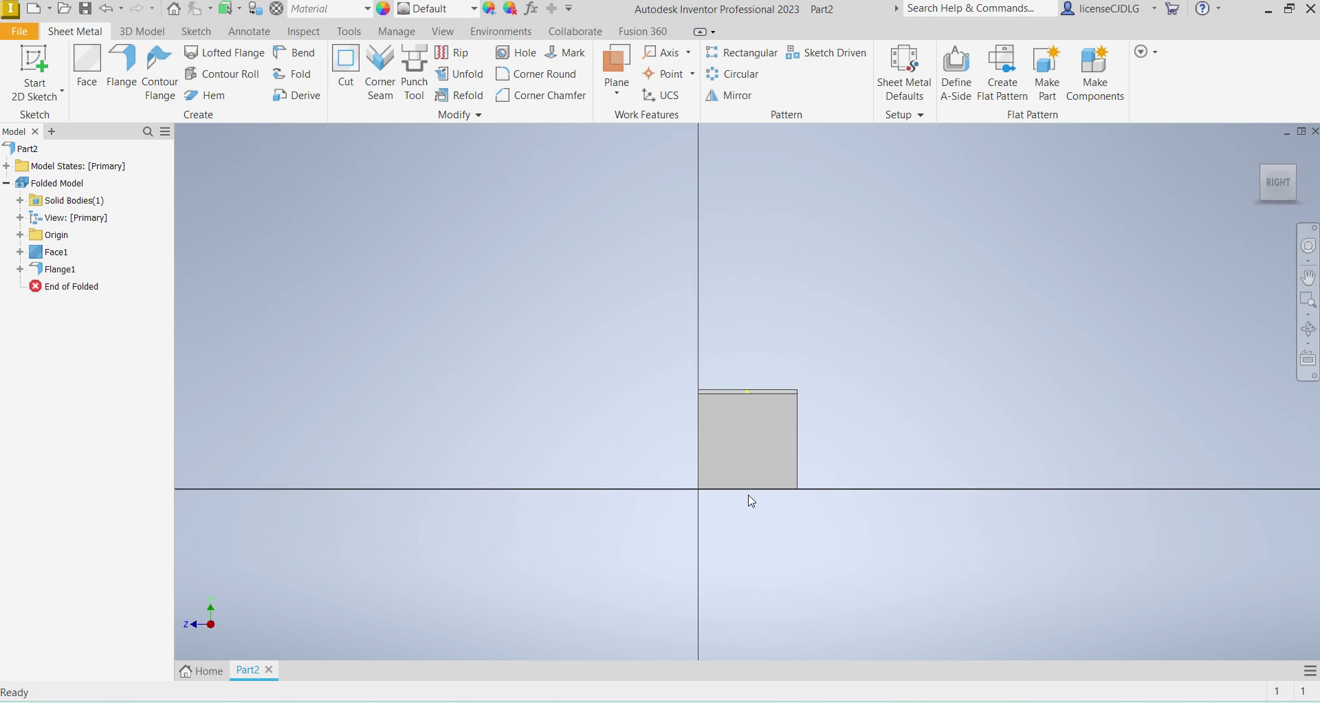
click(130, 62)
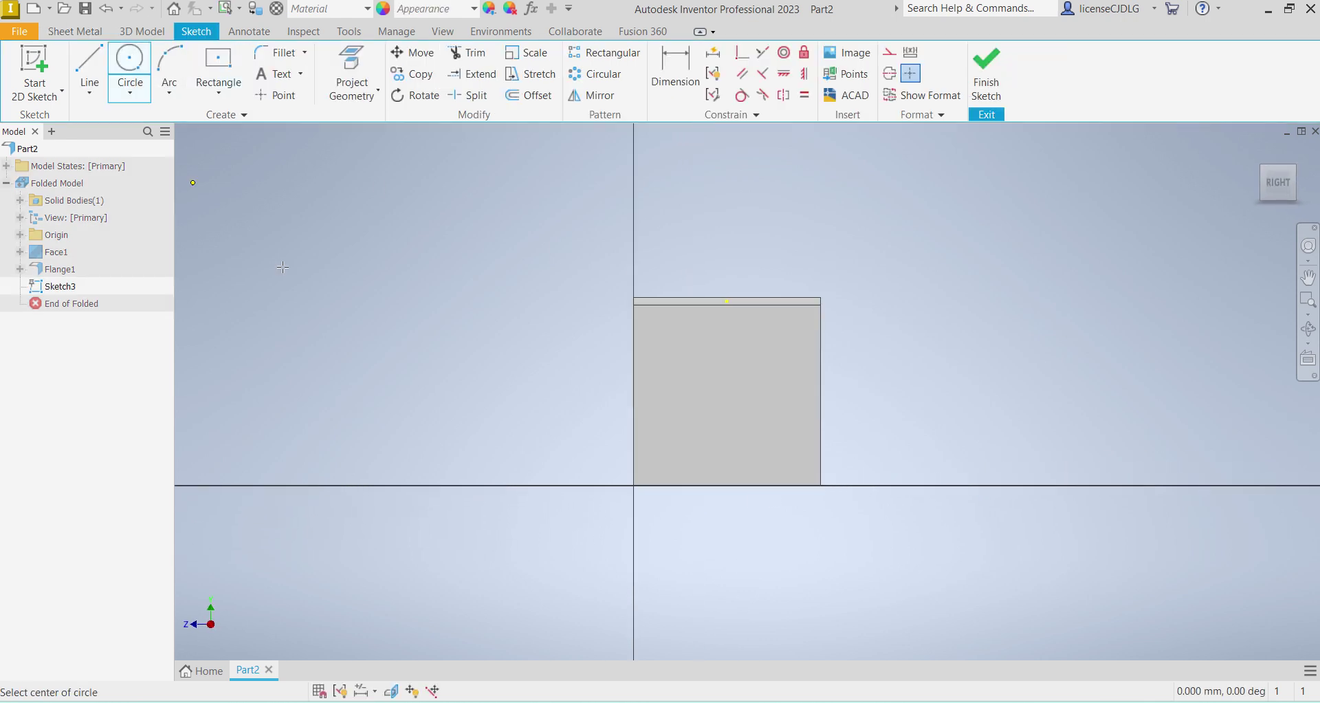
click(726, 438)
click(758, 504)
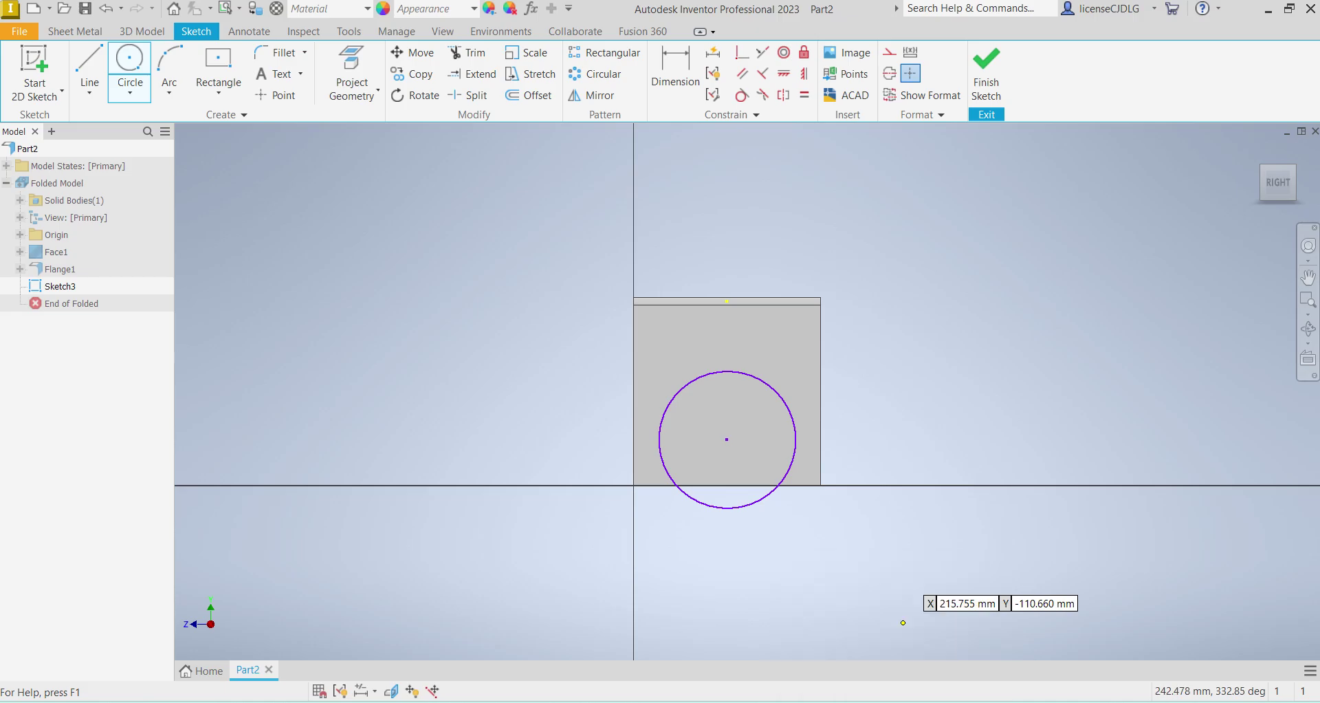
Step: Consult the reference drawing Ex 01.JPG and dimension the circle's diameter as 75 mm in the Inventor sketch
key(alt+Tab)
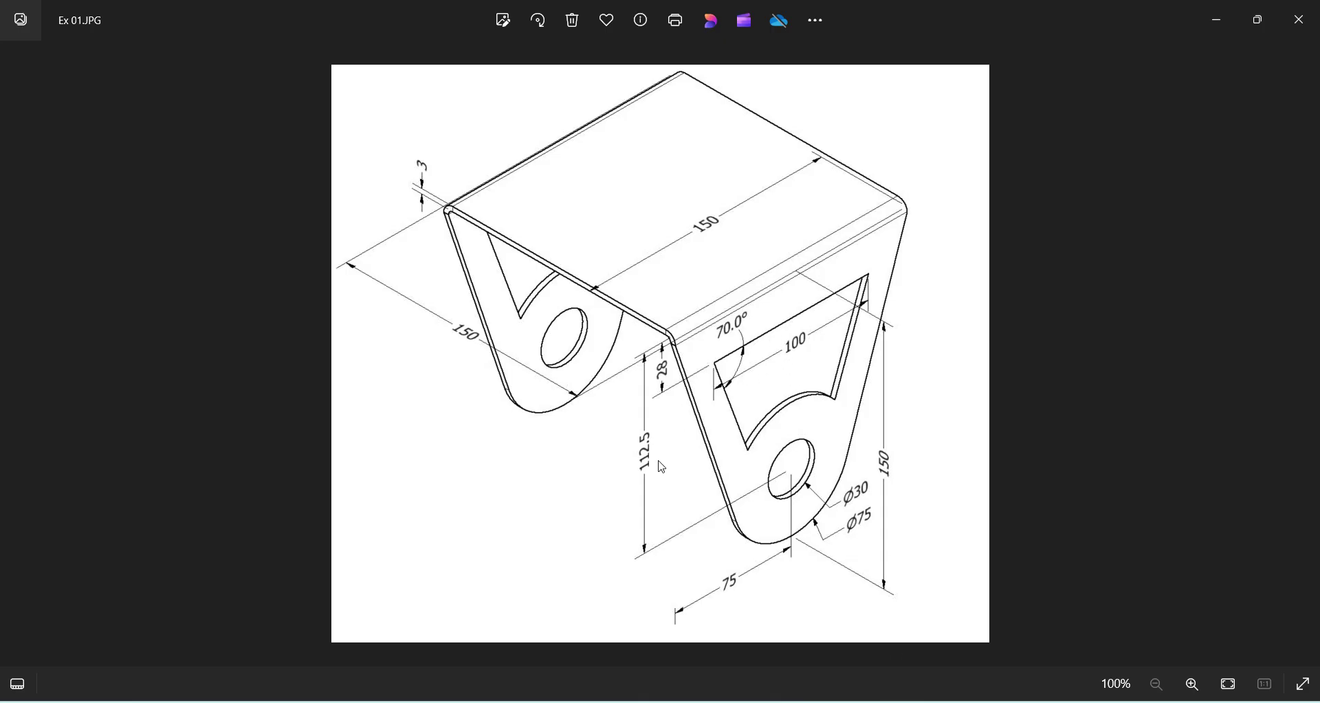
key(alt+Tab)
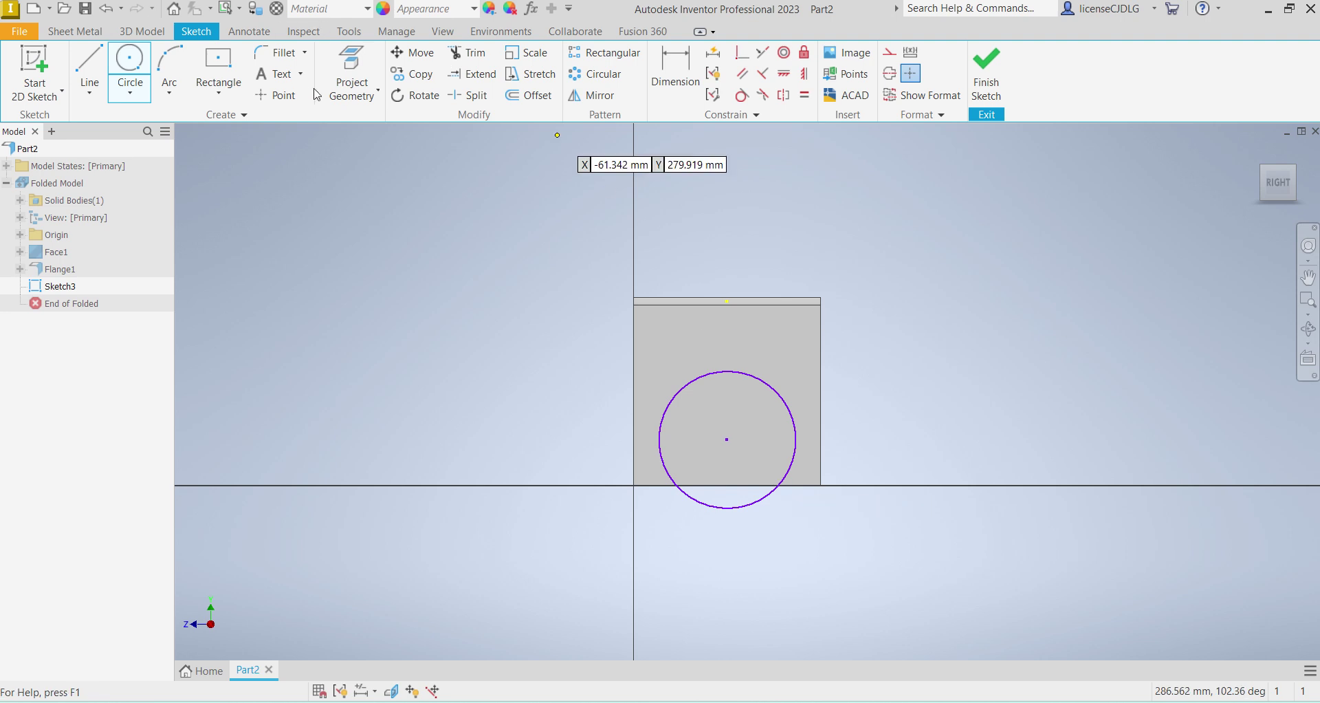
click(674, 69)
click(792, 408)
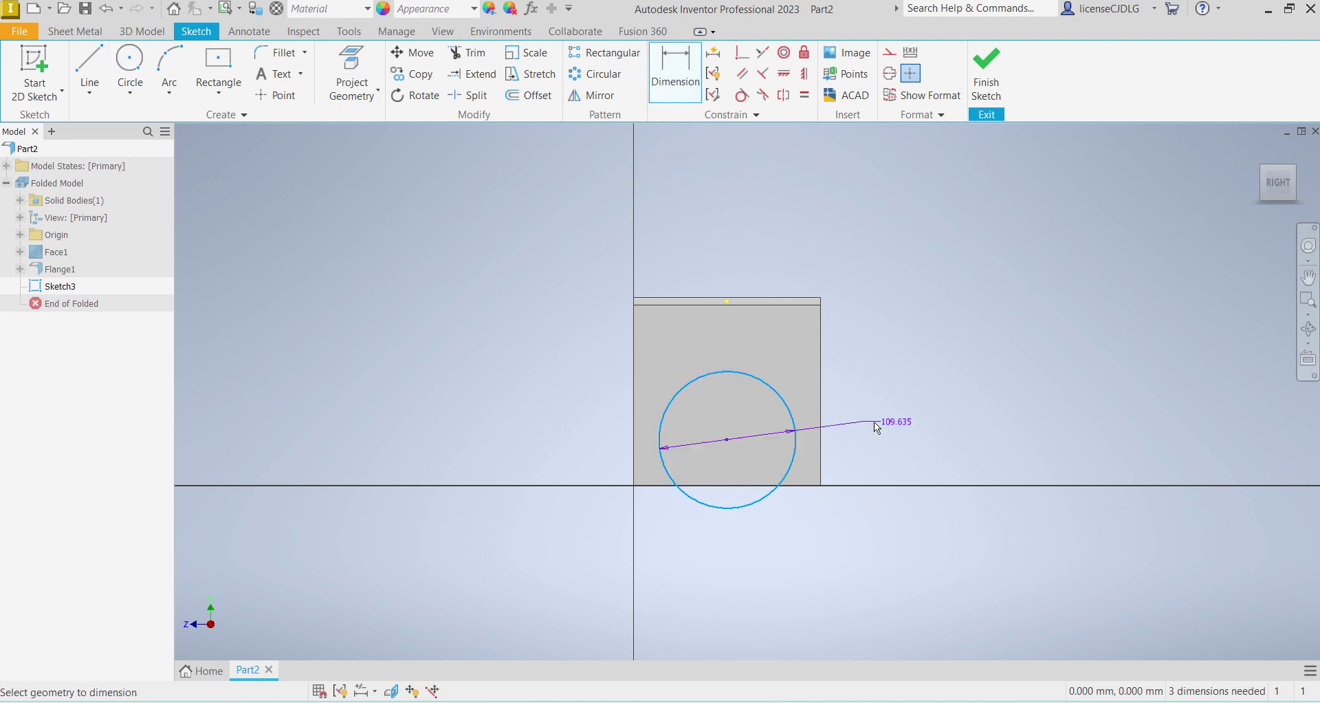
click(902, 420)
text(75)
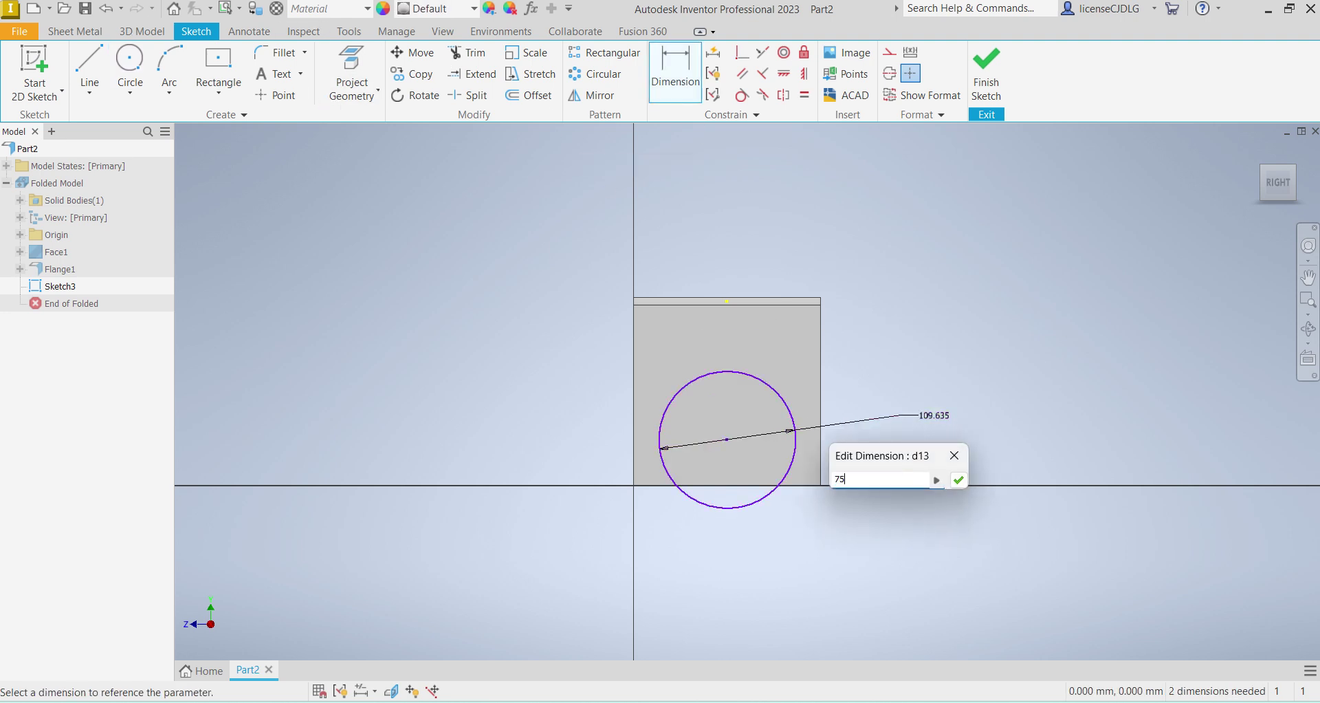
key(Return)
Step: Dimension the circle's centre 112.5 mm below the top edge of the part
scroll(710, 459, up, 3)
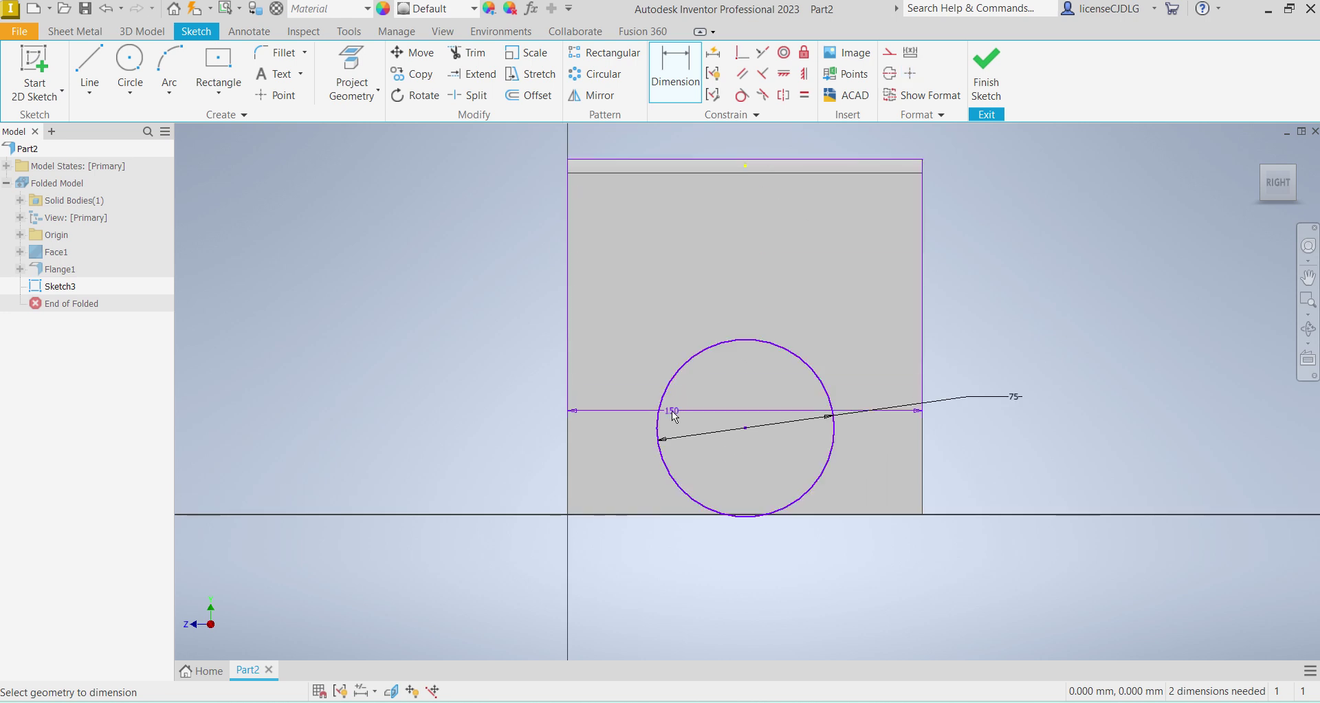
click(657, 423)
click(480, 309)
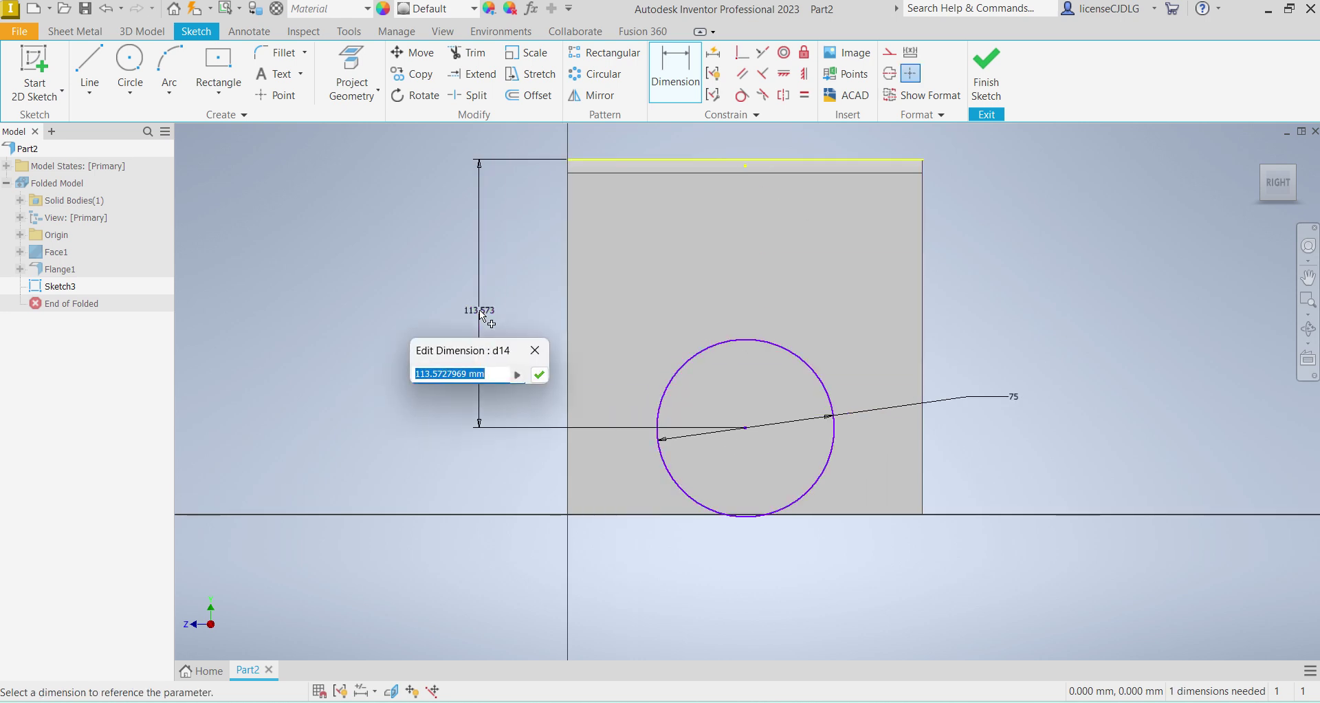
text(112.5)
key(Return)
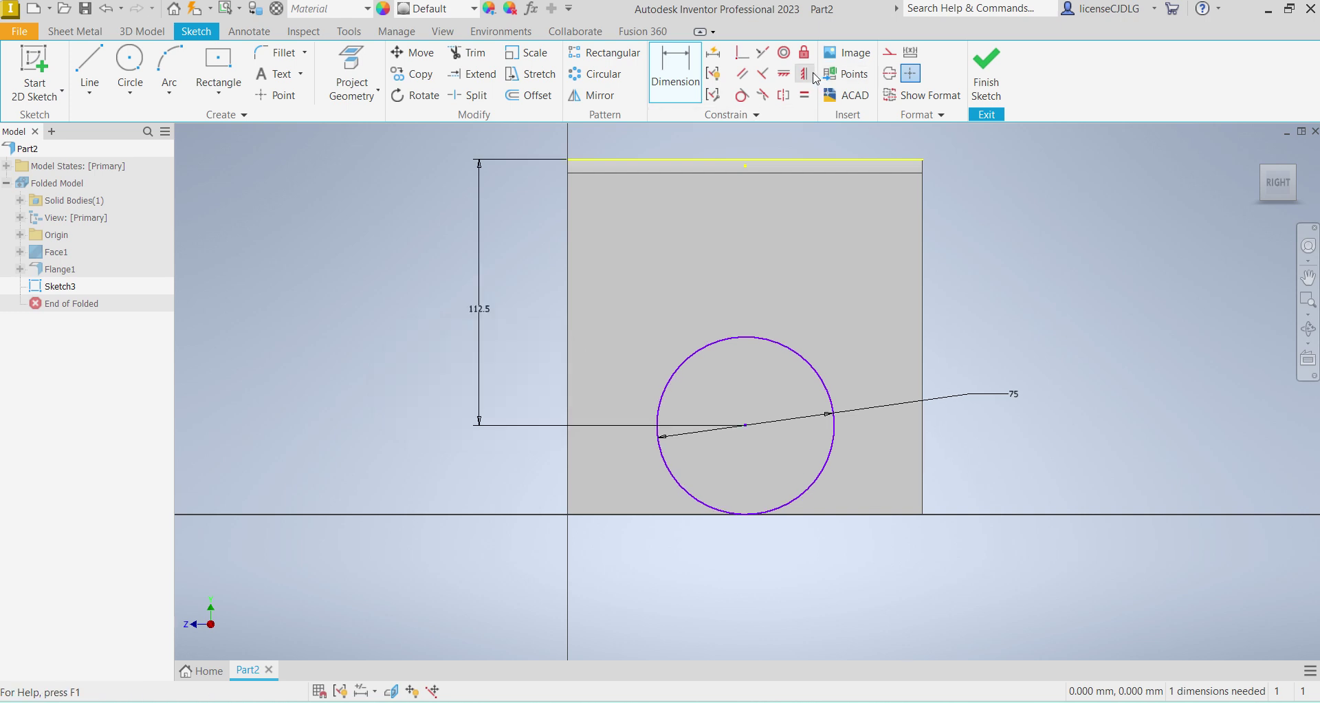
Step: Apply a Vertical constraint aligning the circle's centre with the midpoint of the top edge
click(804, 73)
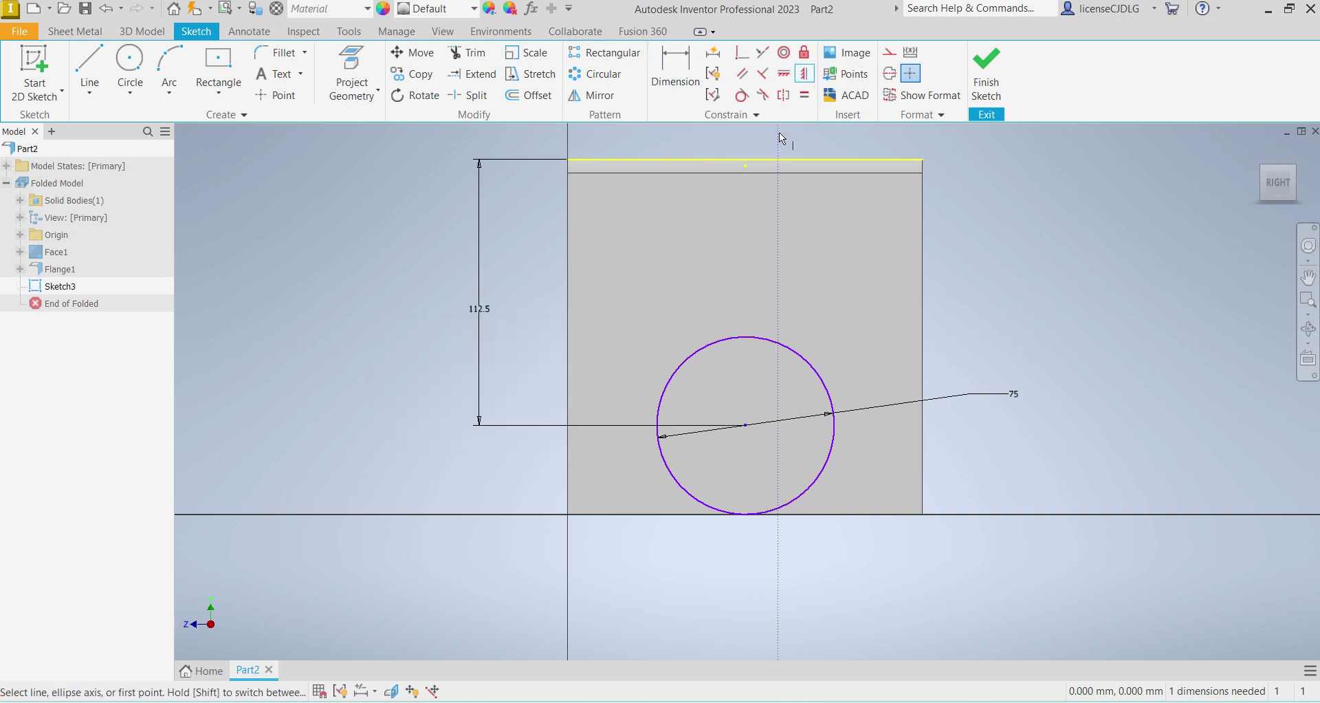
click(745, 160)
click(745, 426)
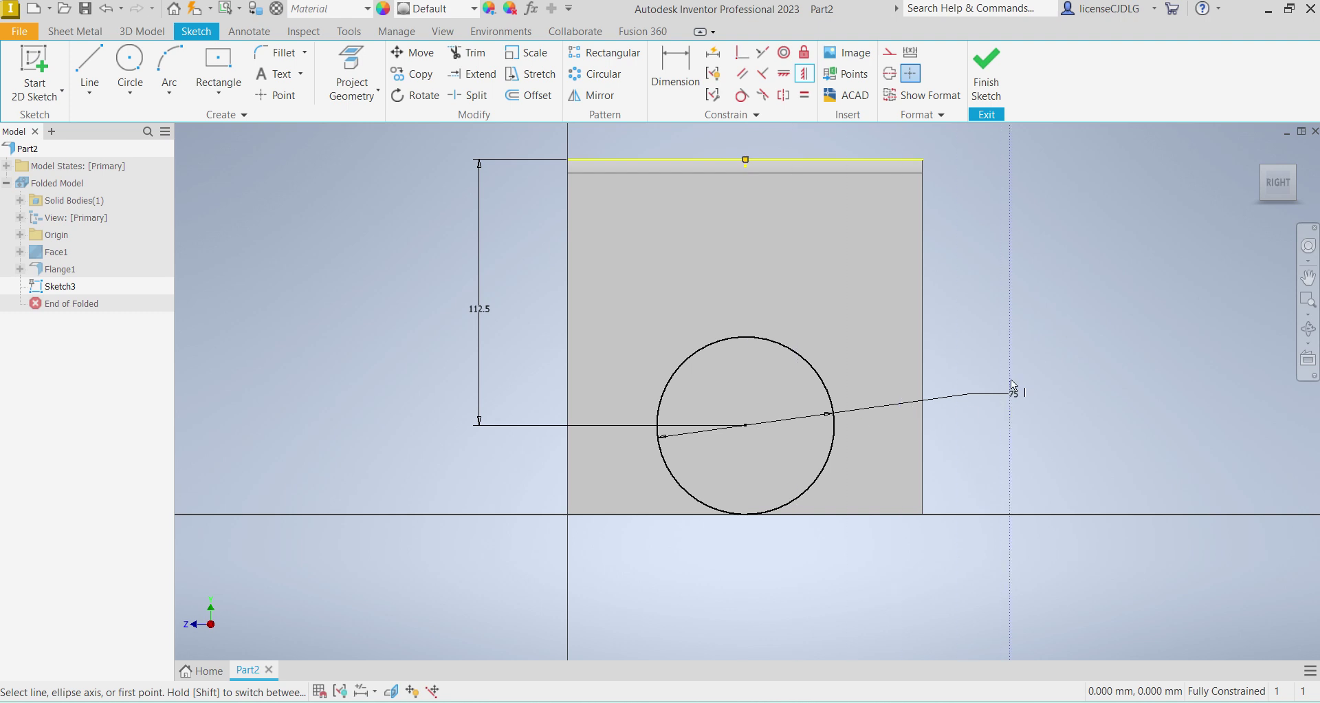
Step: Draw two slanted lines from the ends of the bend line down to the left and right sides of the 75 mm circle
click(96, 71)
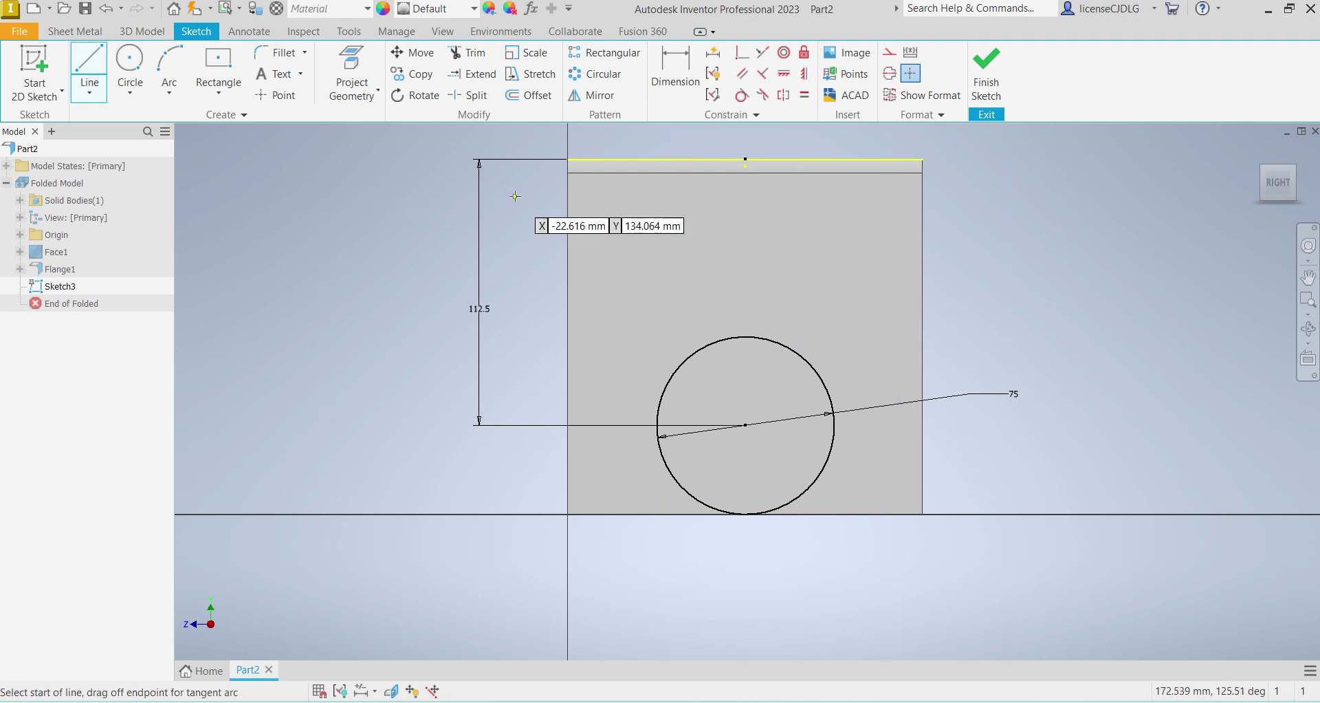
click(568, 173)
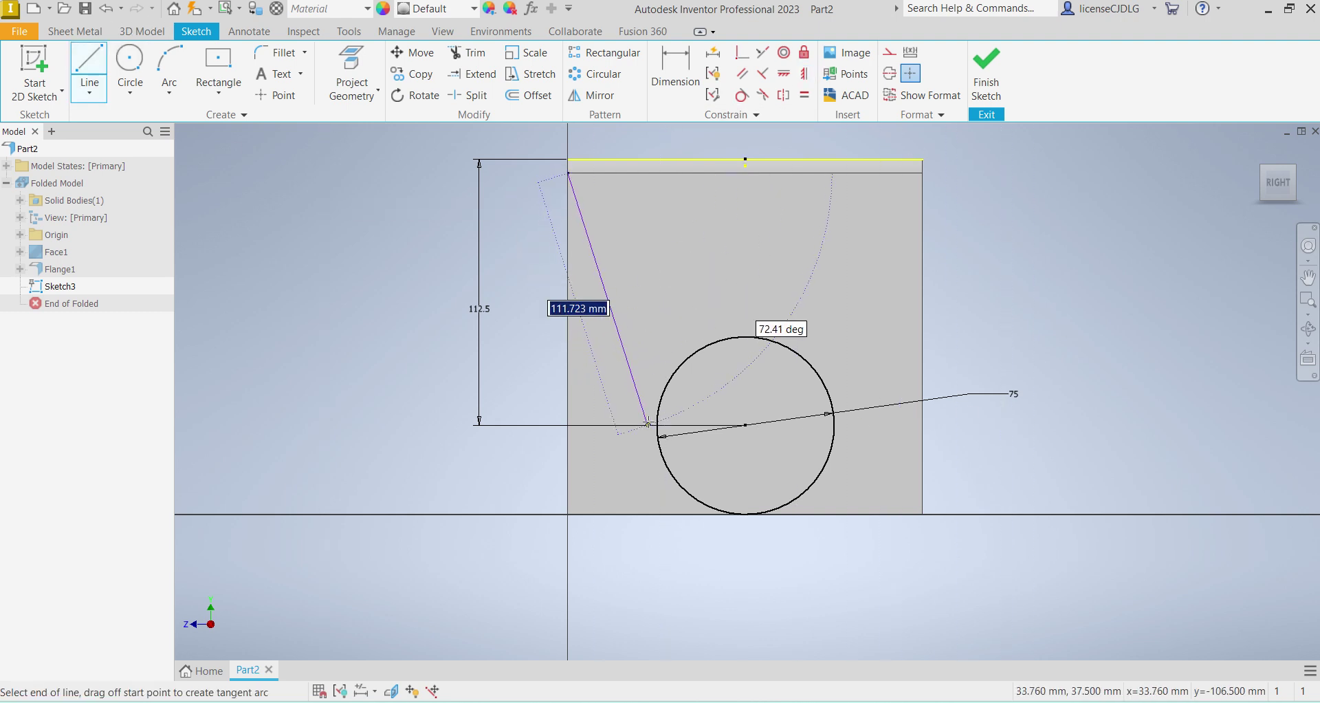
click(664, 458)
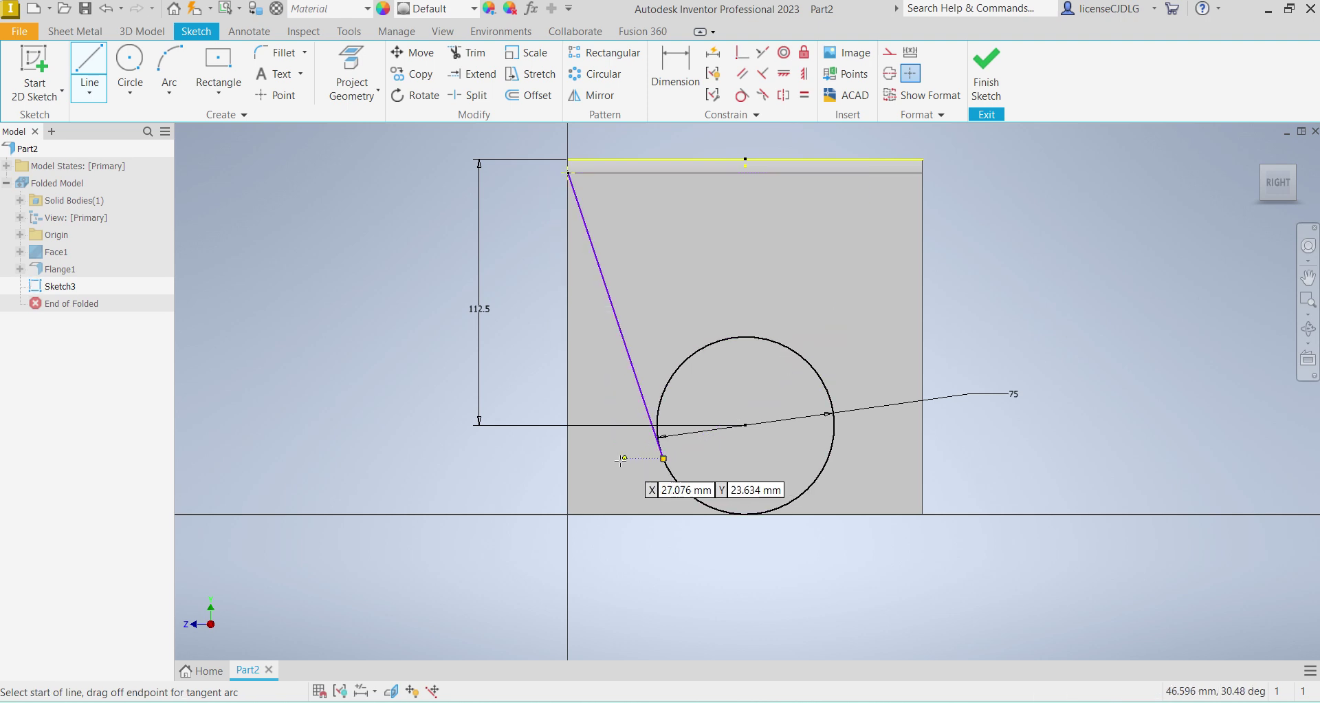
click(922, 173)
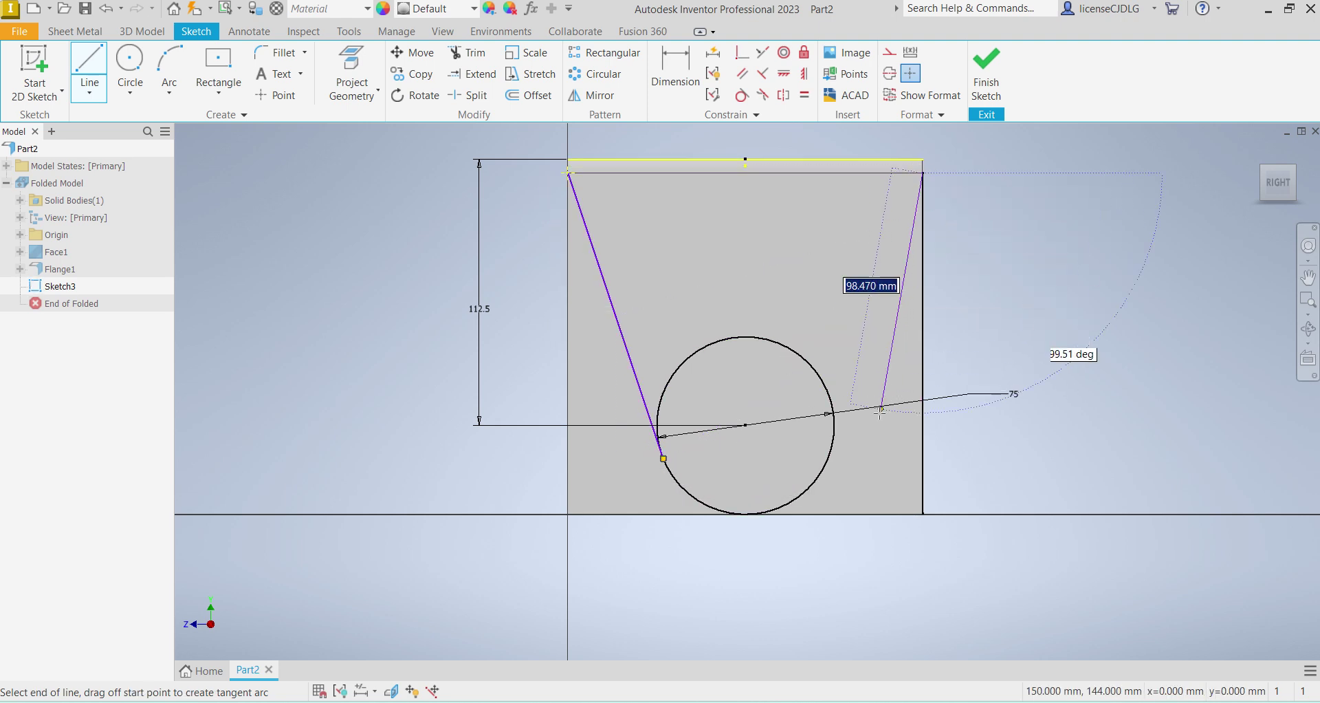
click(831, 448)
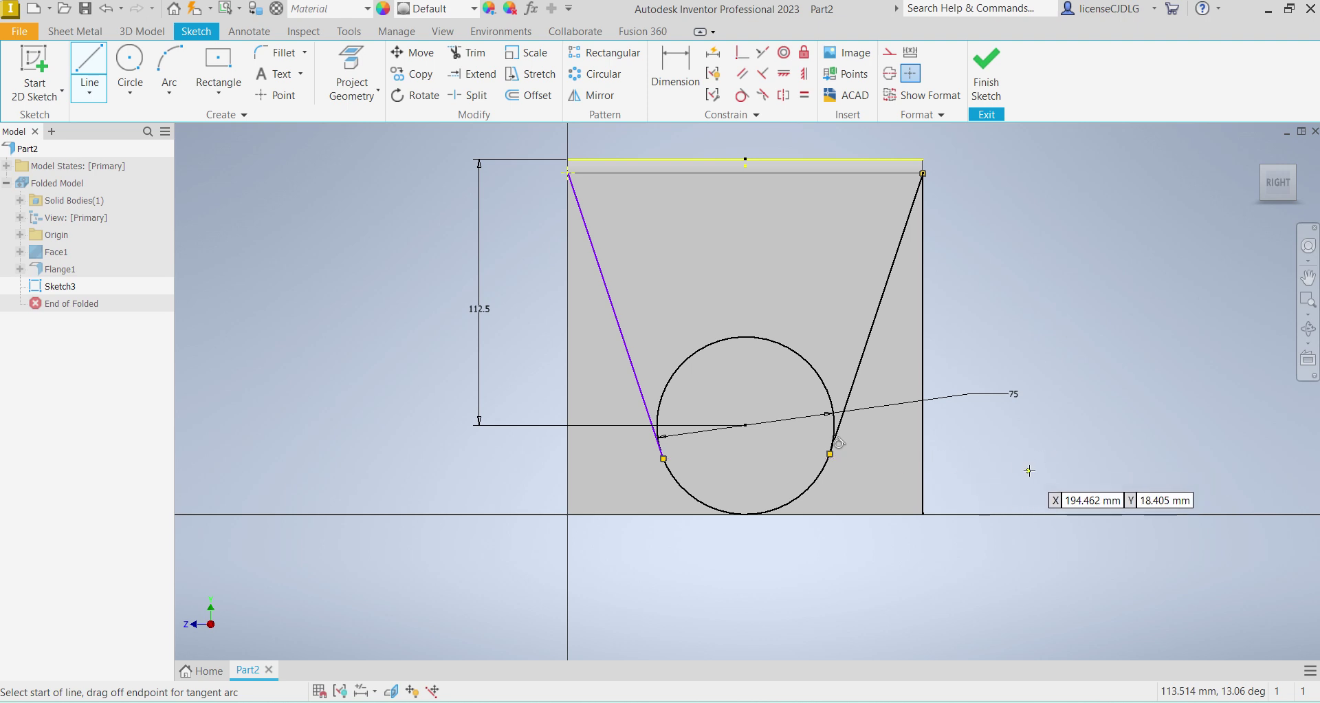
key(Escape)
key(Escape)
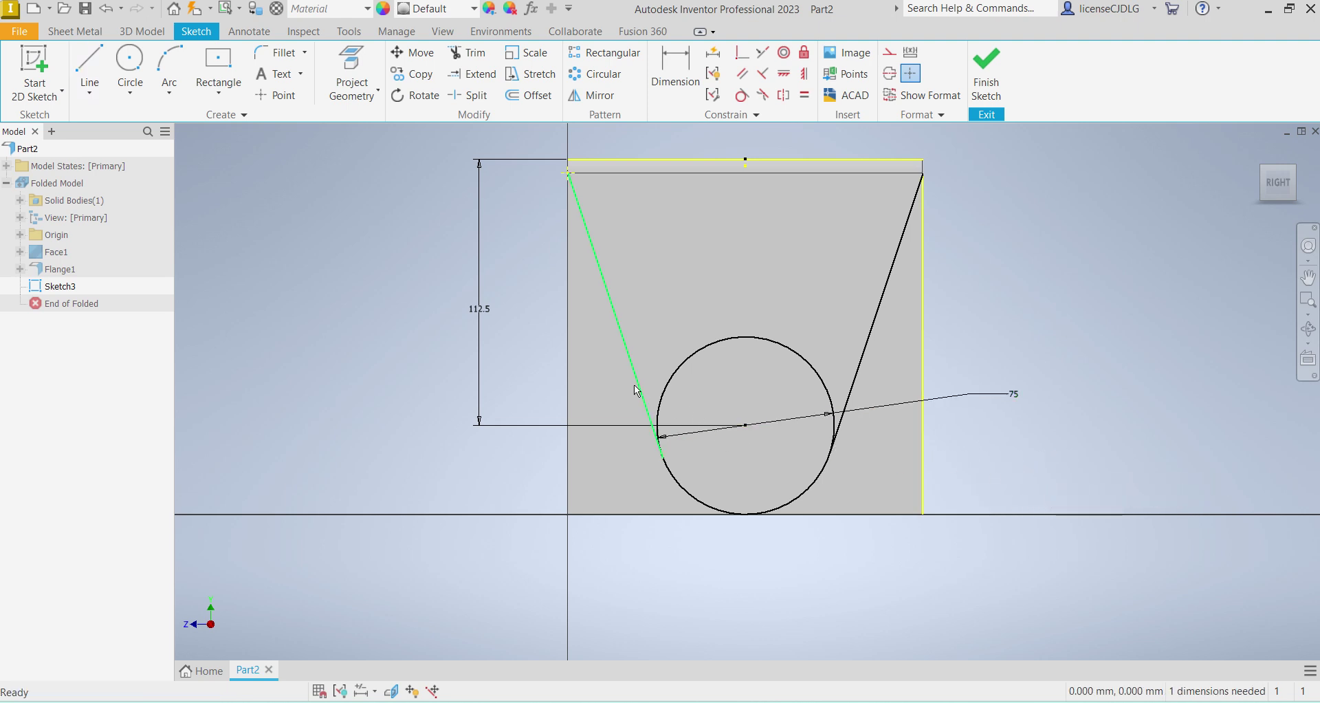
Step: Apply a Tangent constraint between the left slanted line and the 75 mm circle
click(636, 385)
ctrl+click(680, 489)
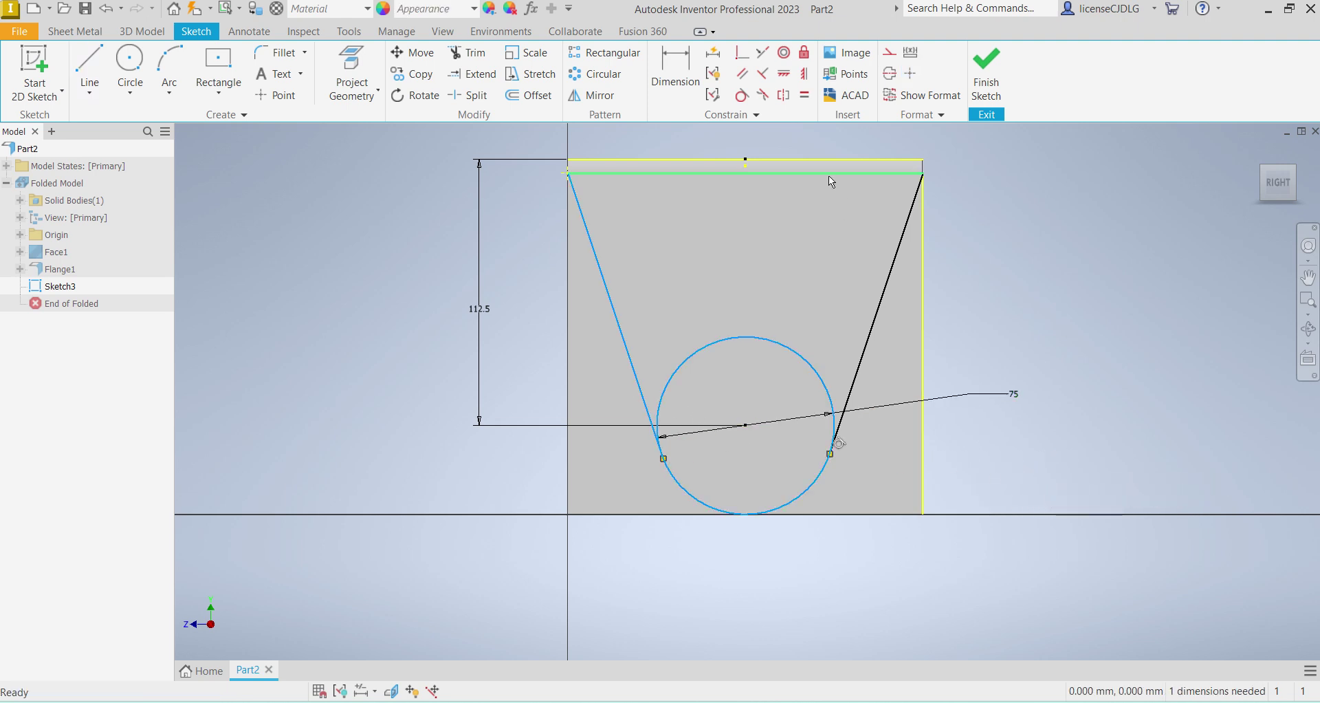
click(744, 100)
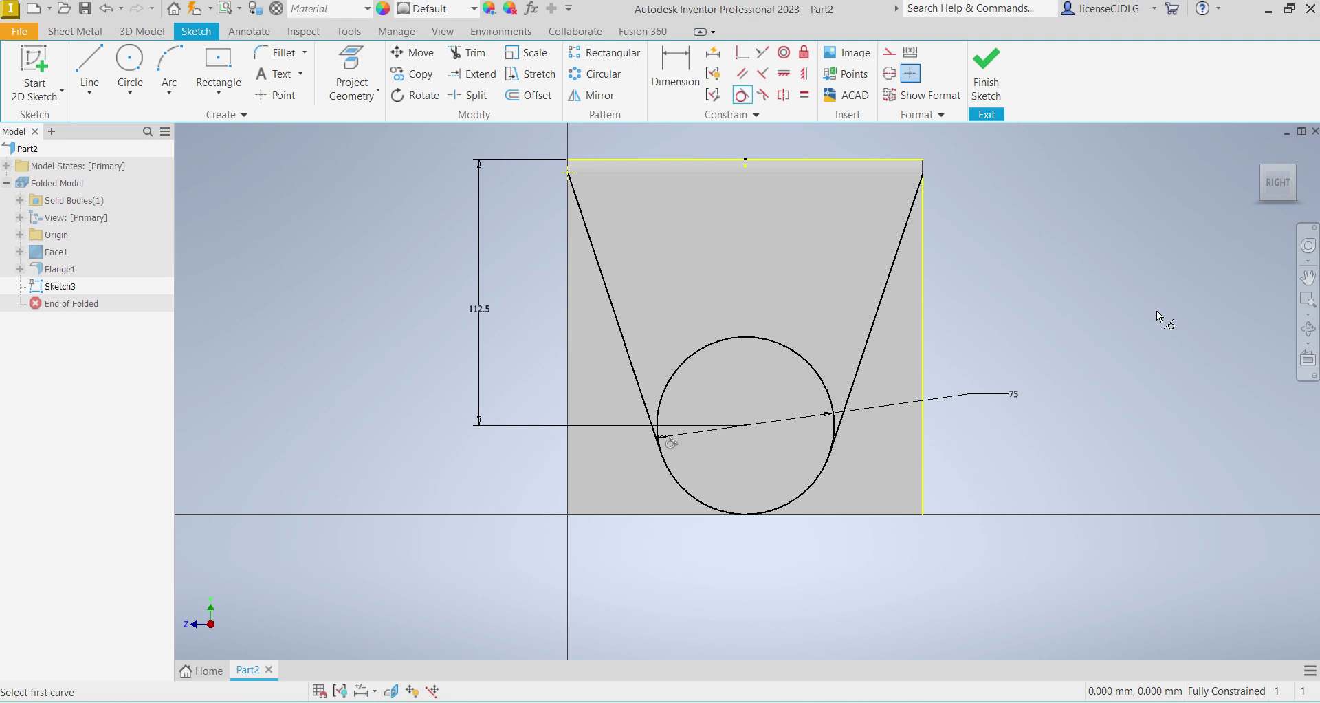
Step: Draw a circle about 43 mm in diameter, concentric with the 75 mm circle
click(129, 62)
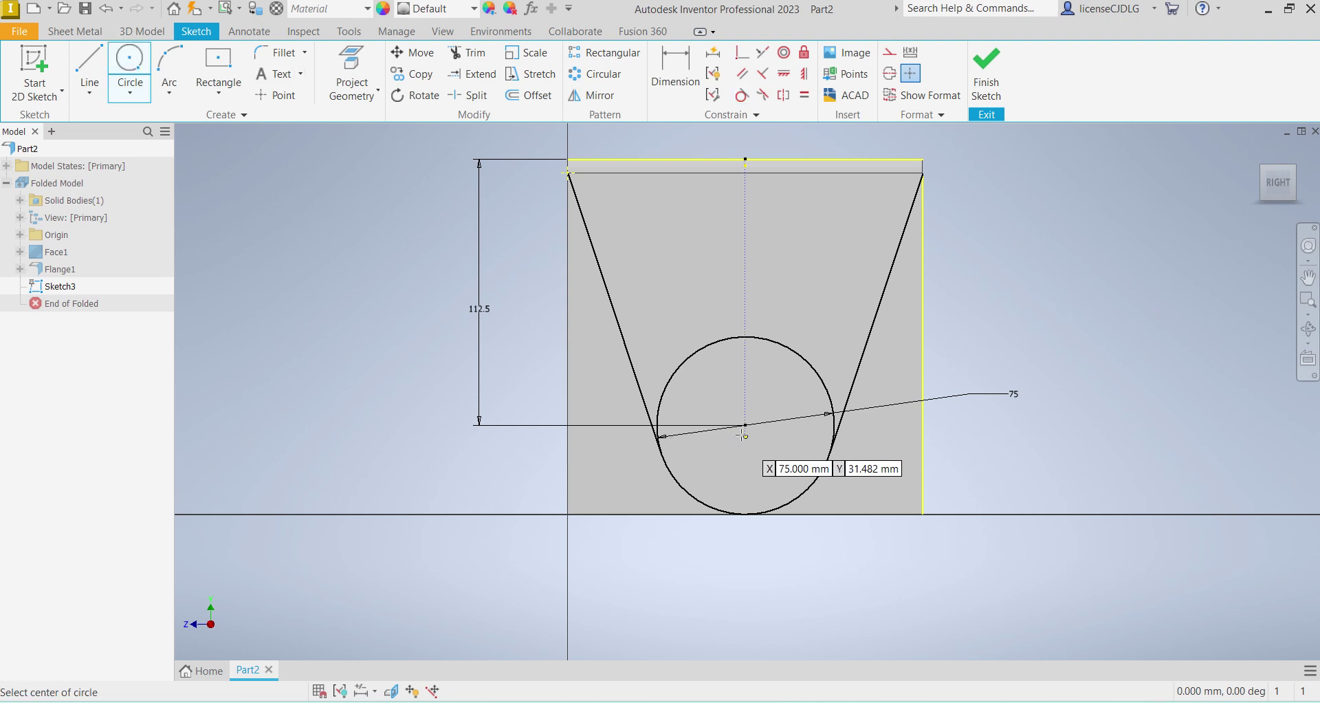
click(745, 425)
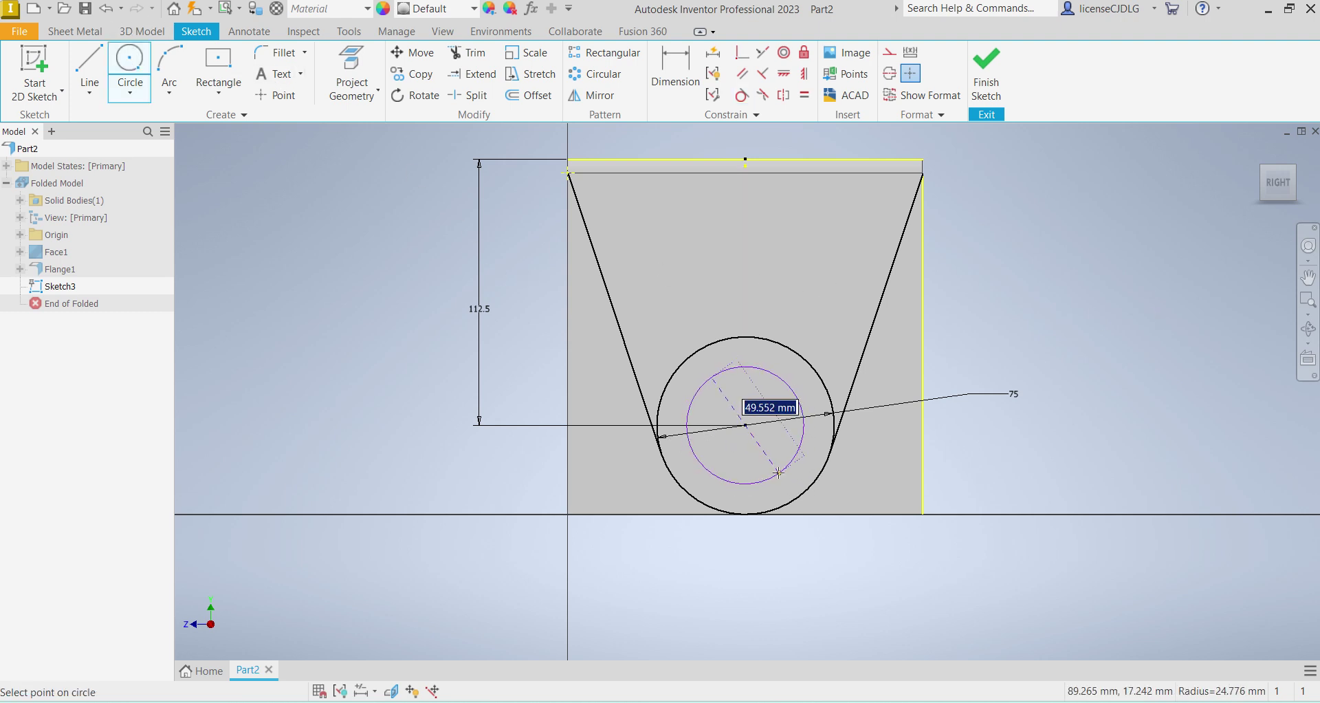
click(778, 472)
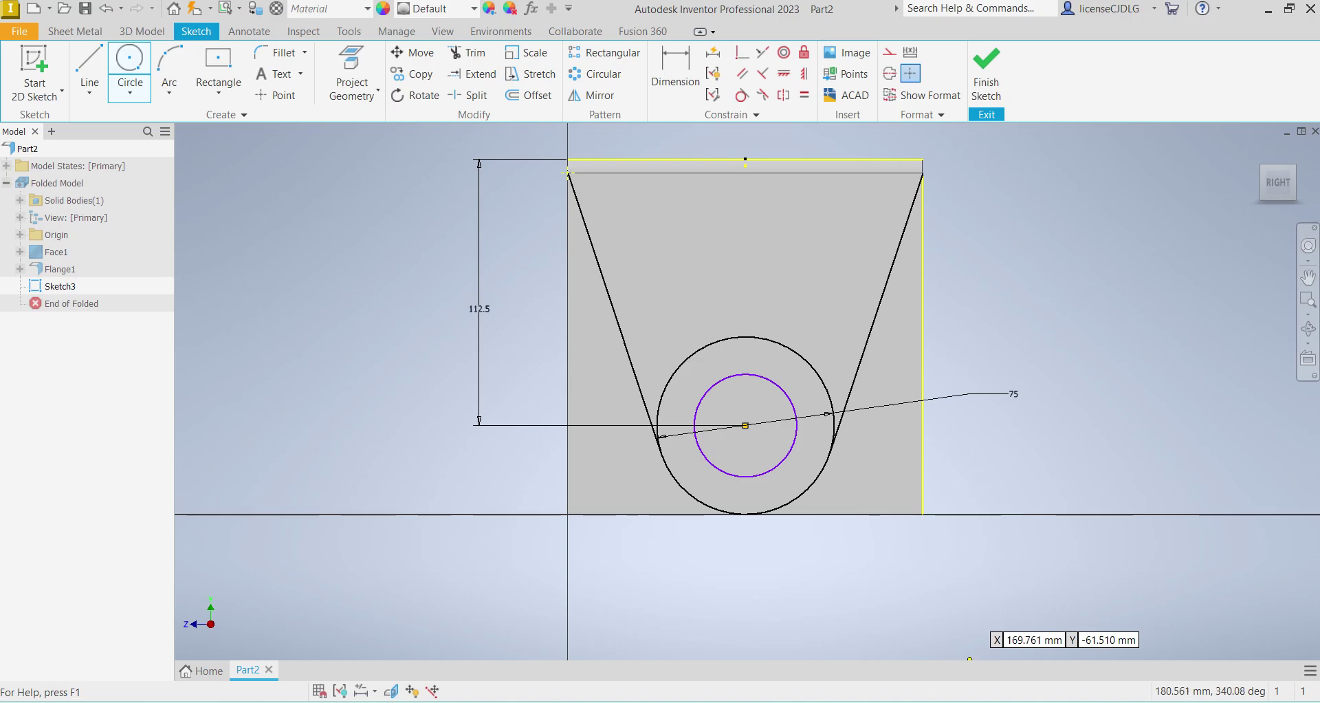
Step: Consult the reference drawing Ex 01.JPG and dimension the inner circle's diameter as 30 mm in the Inventor sketch
key(alt+Tab)
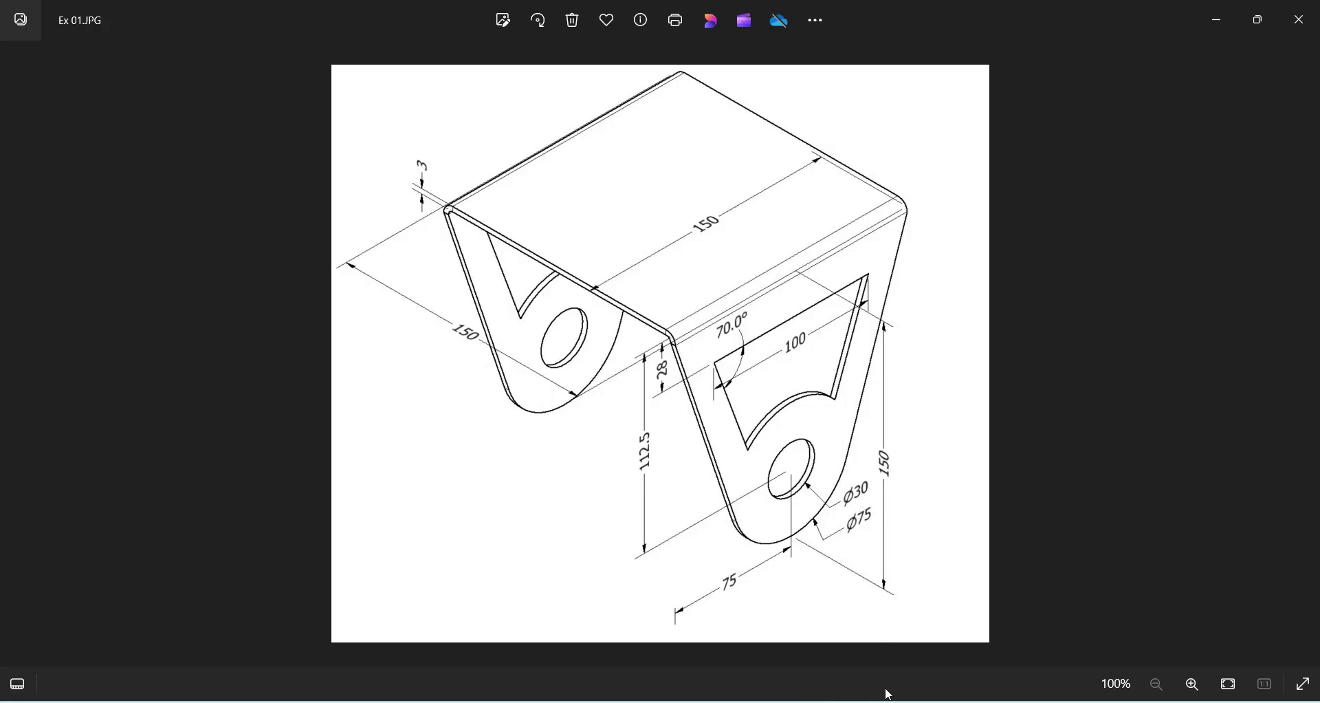
key(alt+Tab)
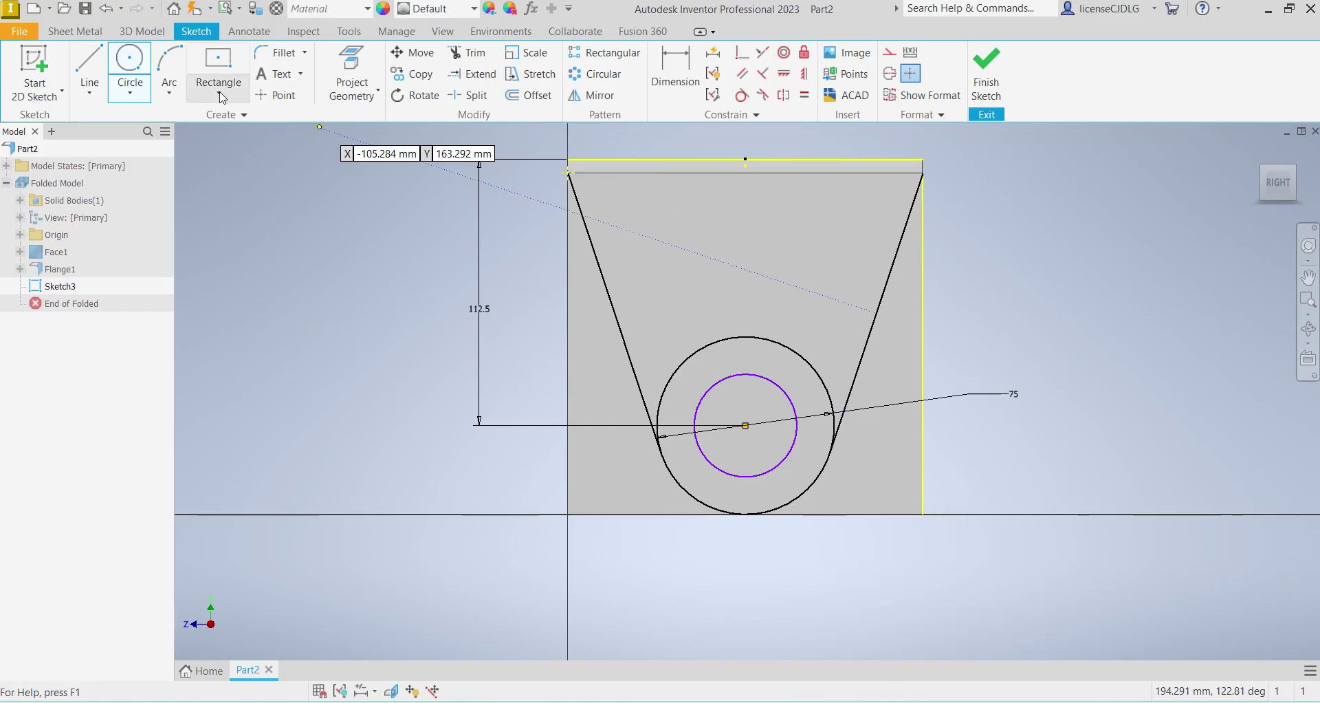
click(675, 69)
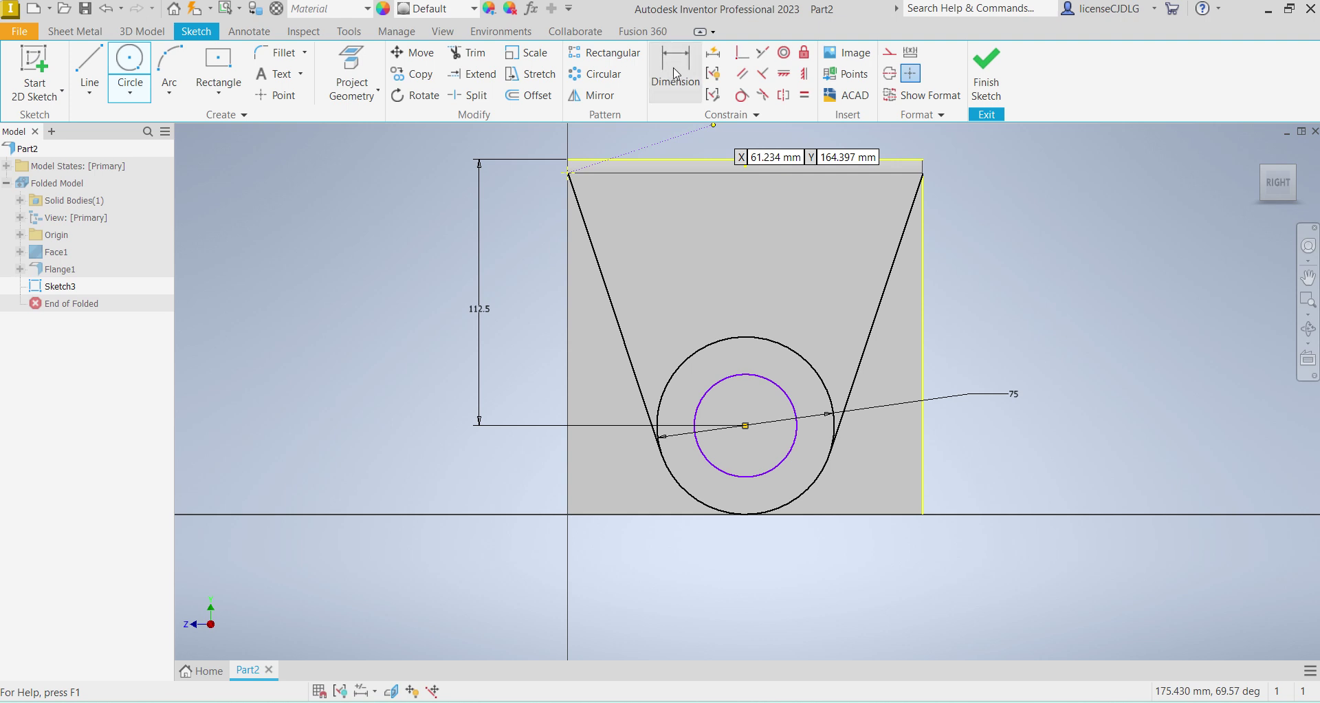
click(781, 473)
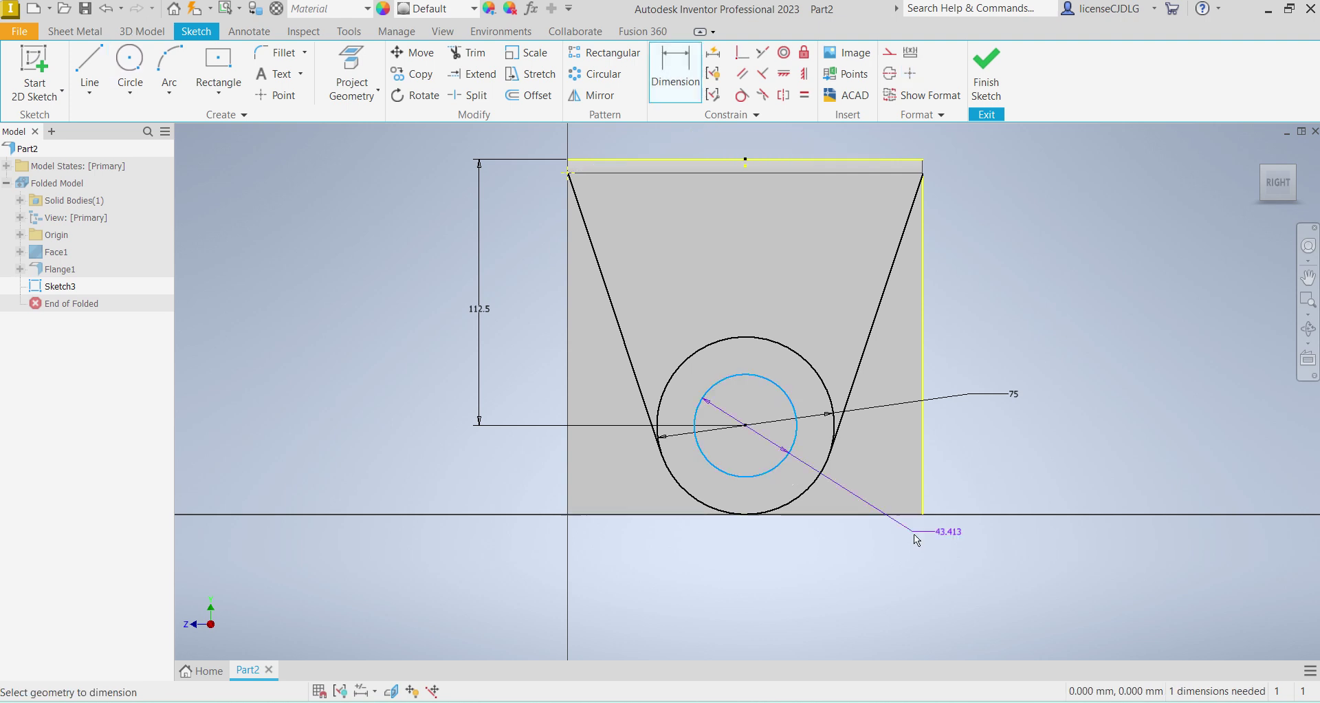
click(893, 546)
text(30)
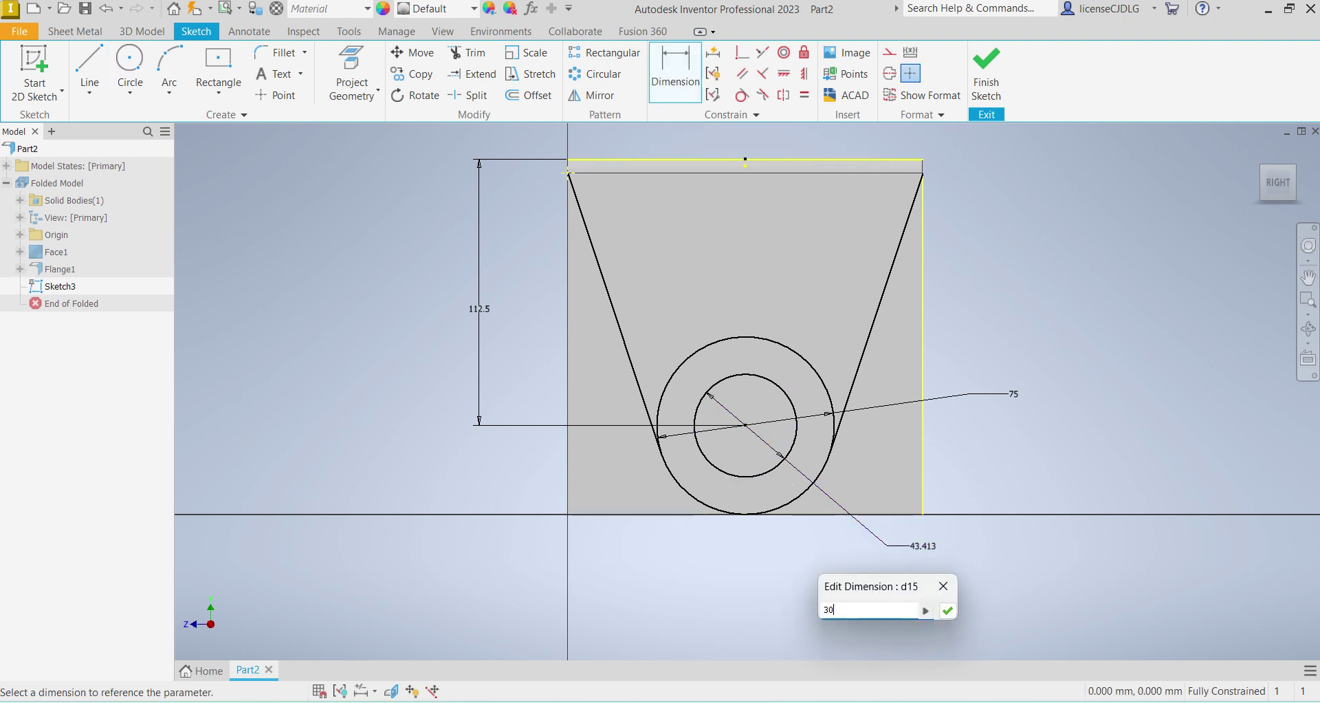
key(Return)
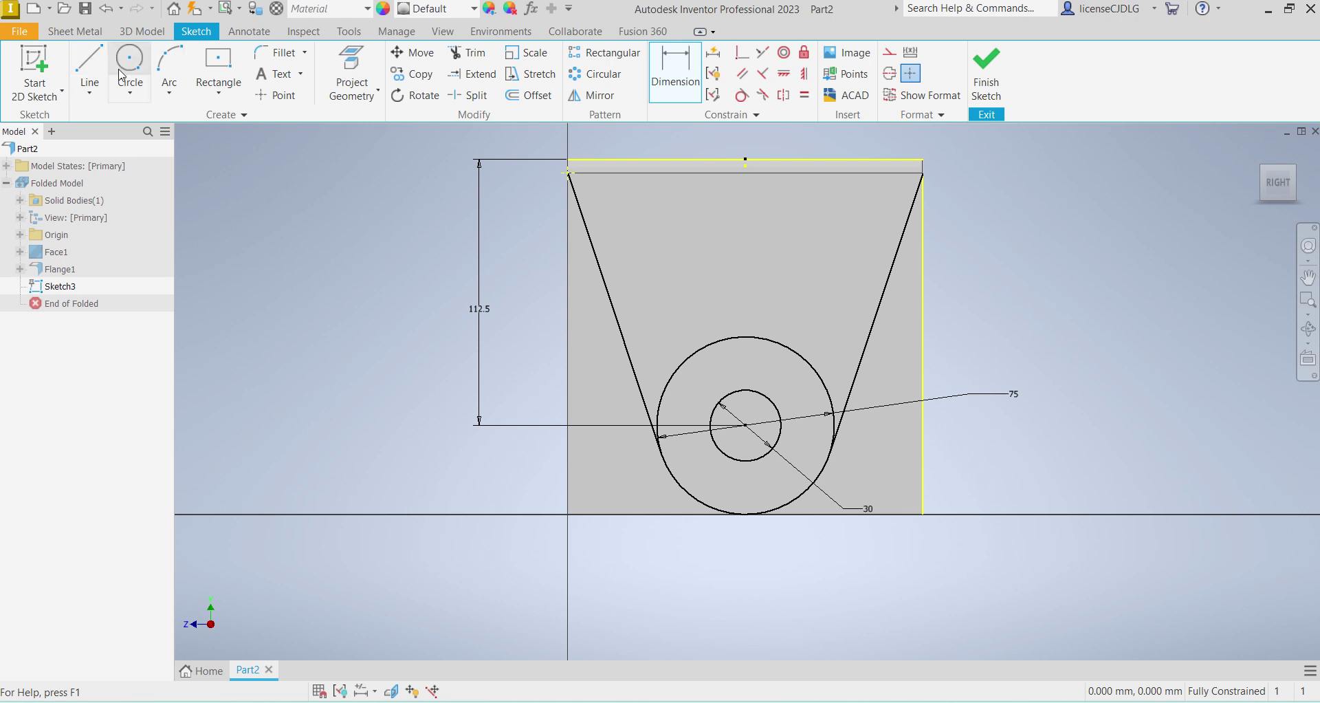
Step: Draw a vertical centre line from the circles' centre to the midpoint of the top edge and make it construction geometry
click(89, 68)
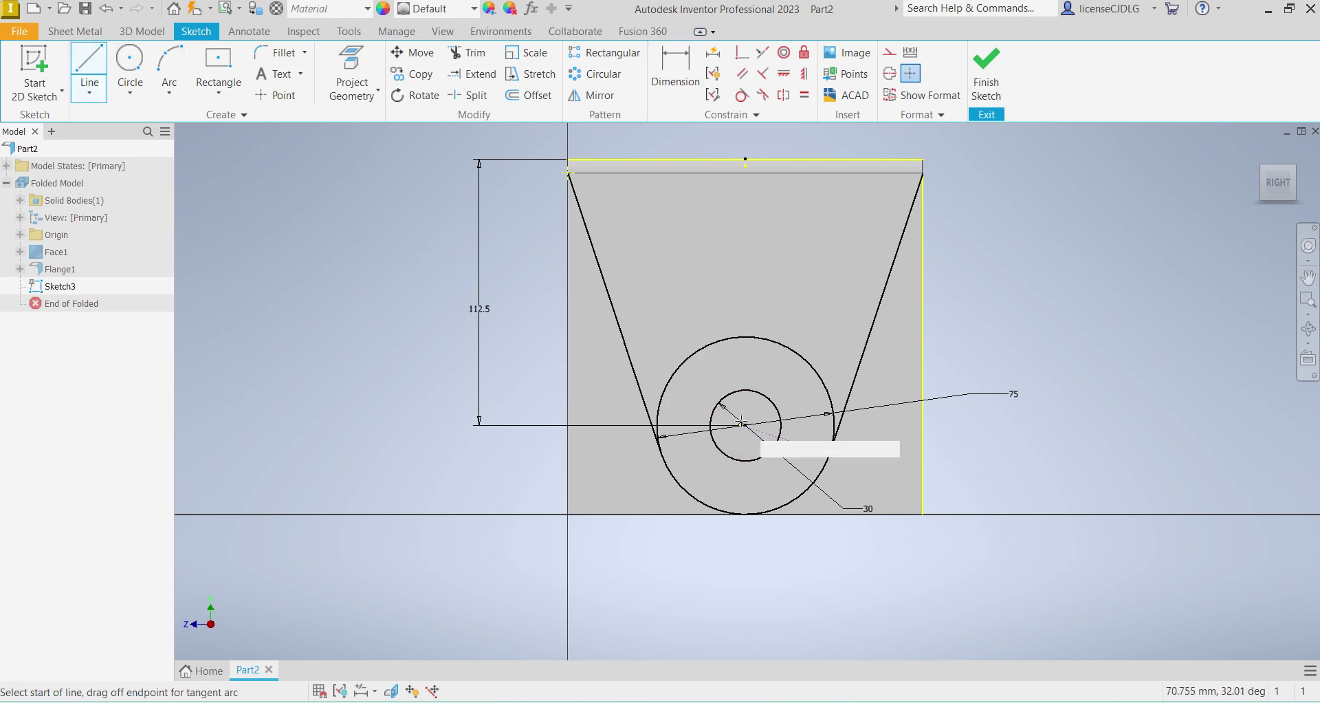
click(744, 424)
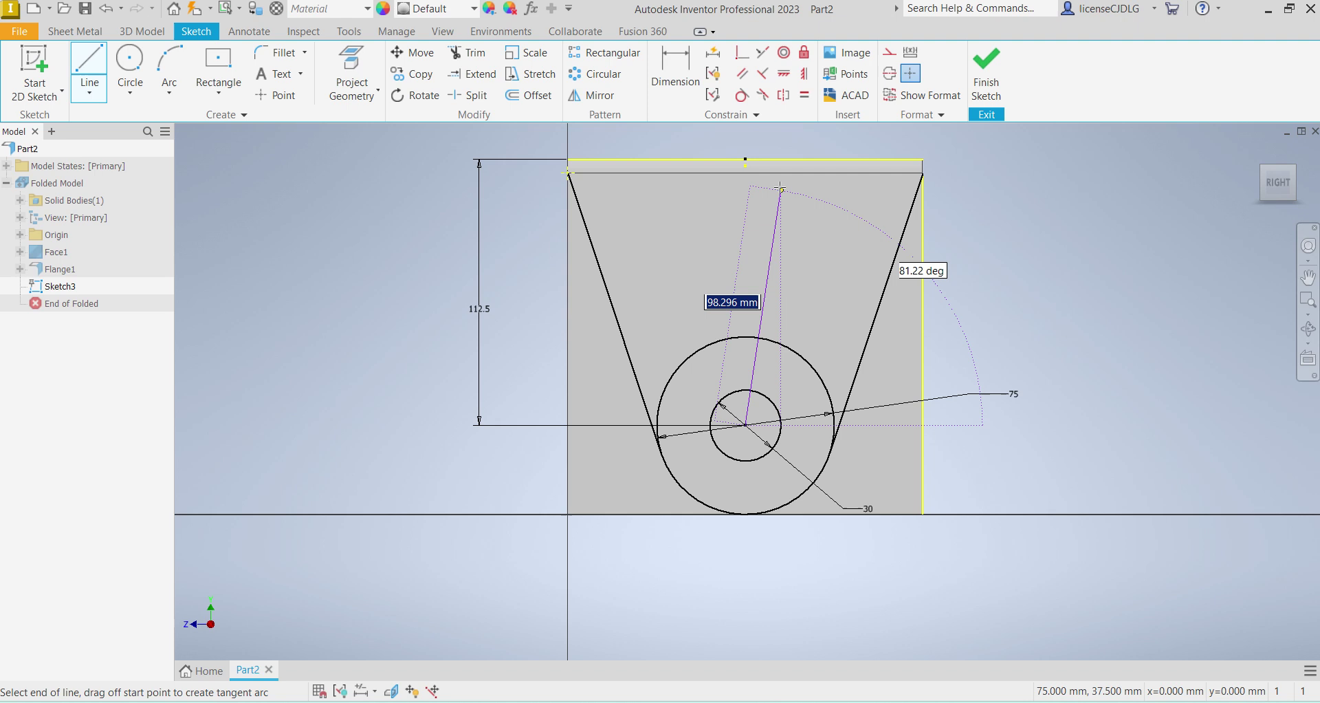
click(747, 160)
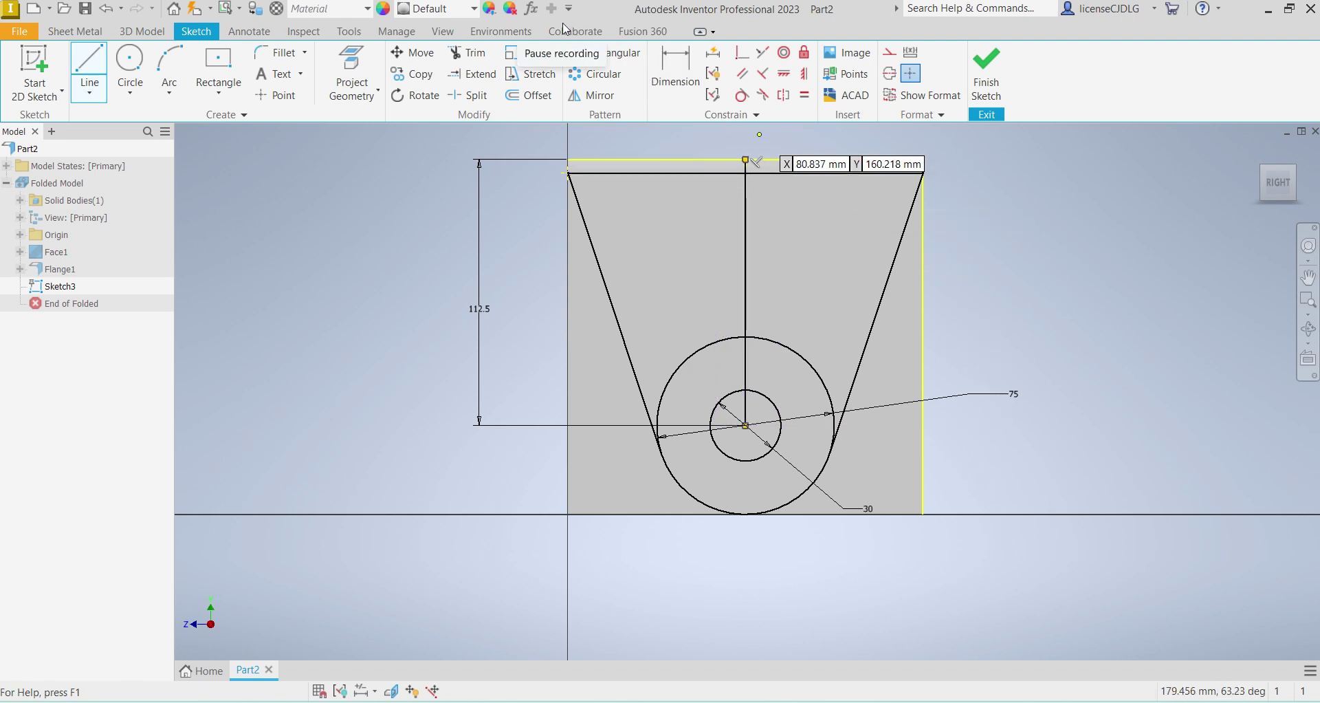
click(889, 53)
click(745, 259)
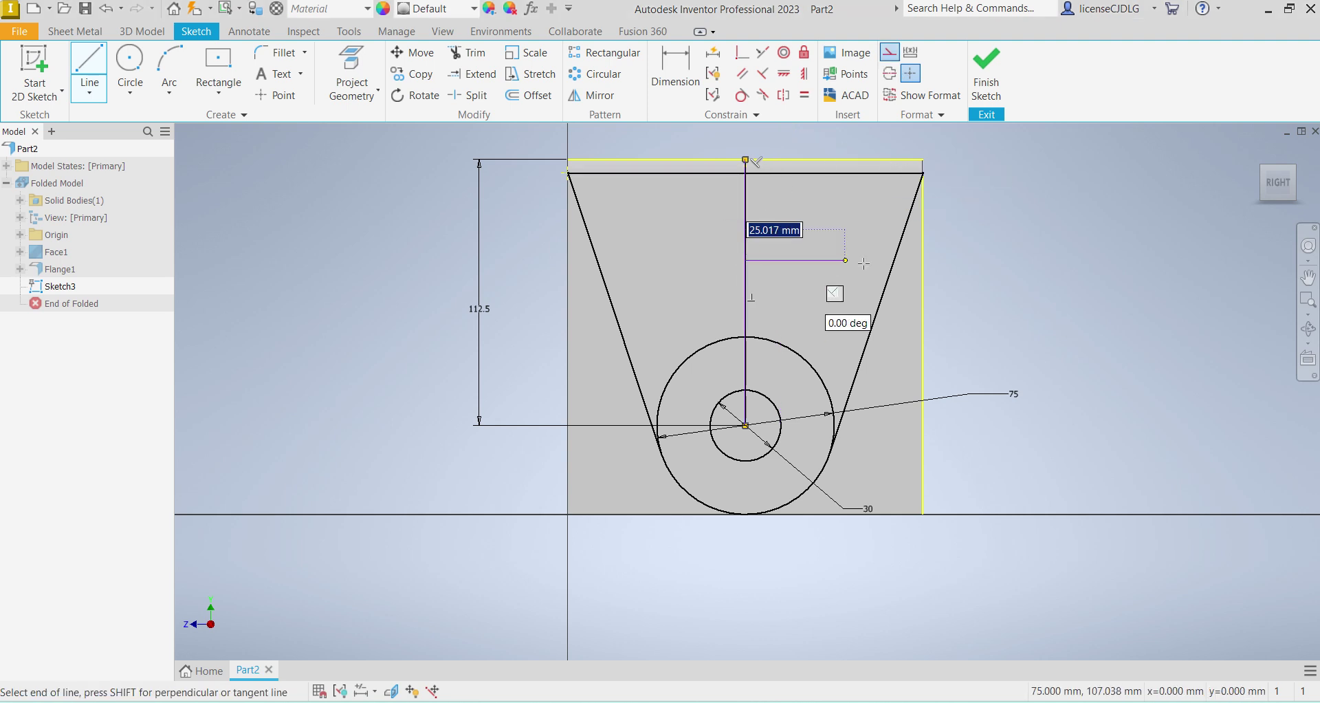
key(Escape)
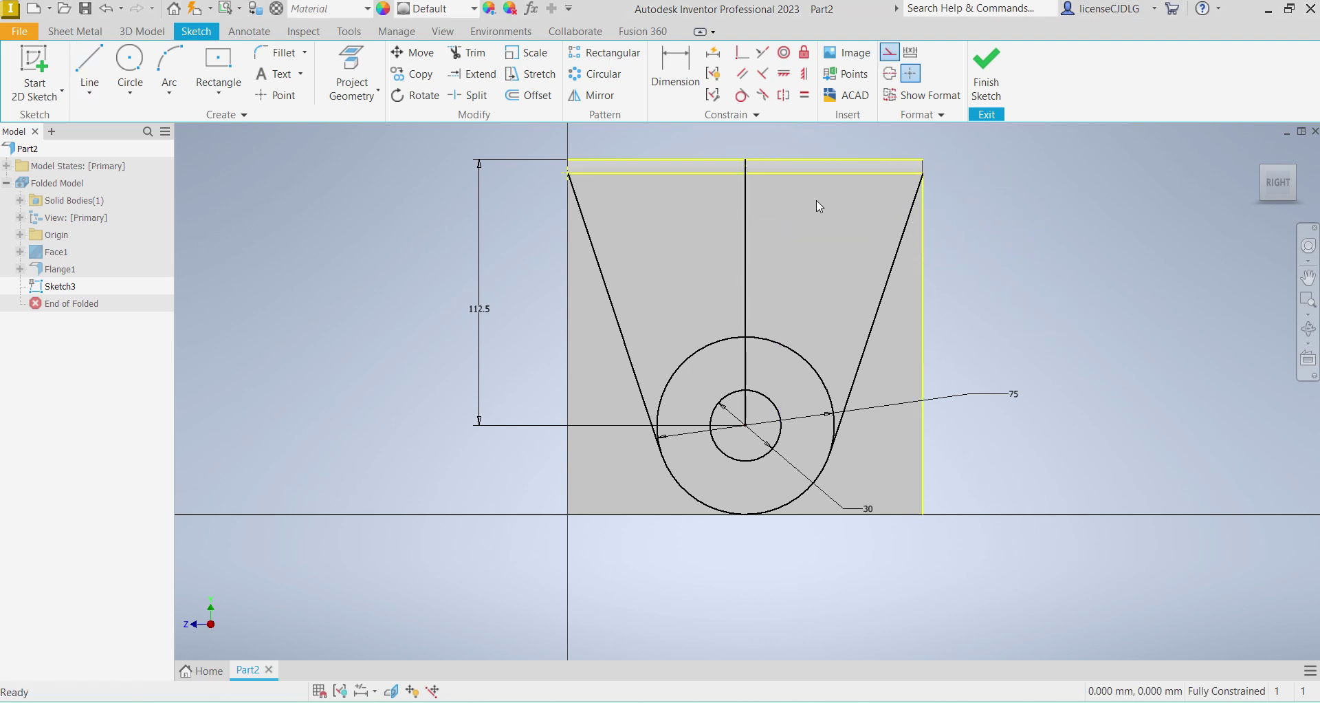
click(745, 225)
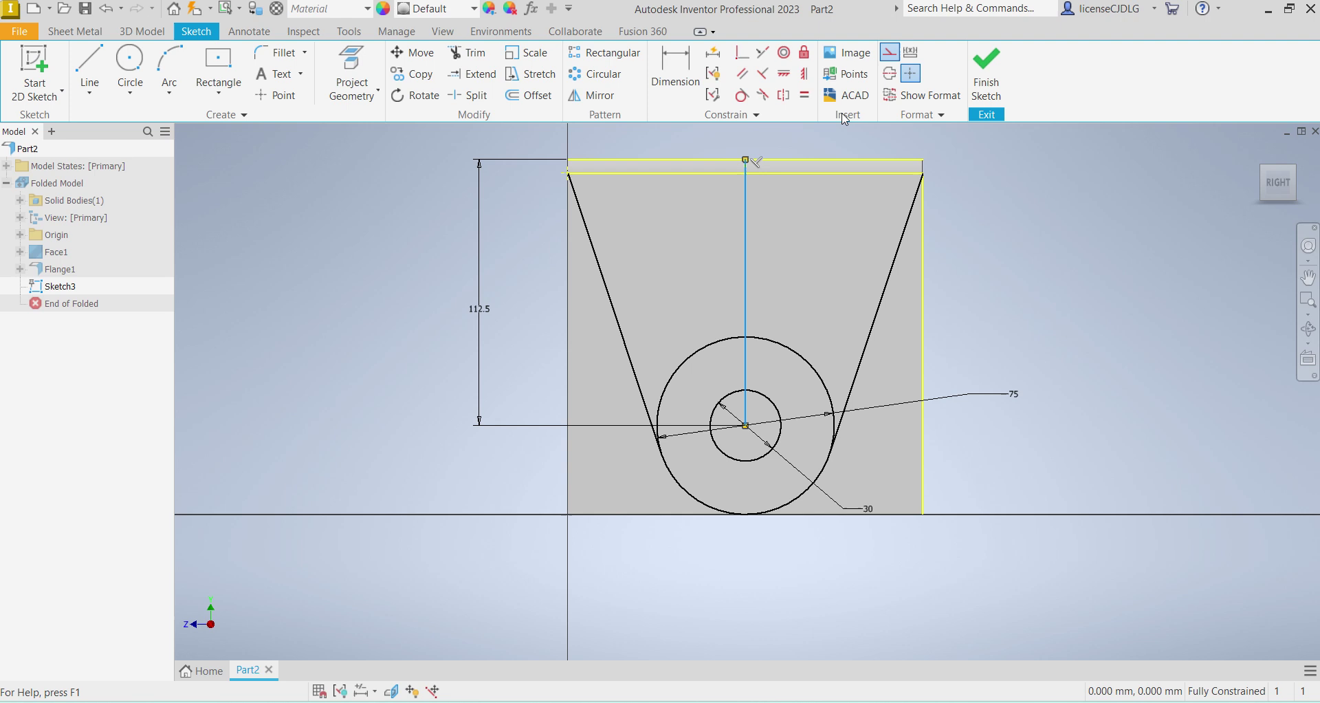
click(893, 55)
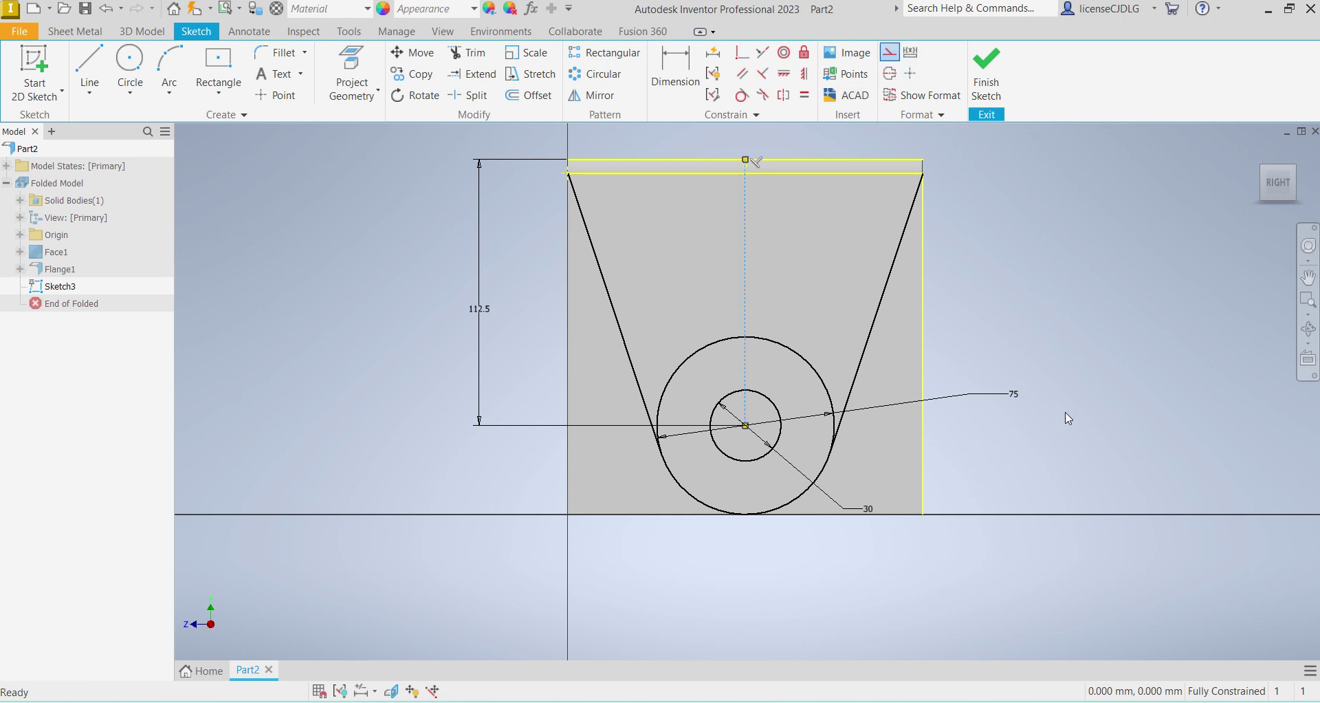
Step: Draw a horizontal line about 73 mm long between the slanted lines, with two inward-sloping lines from its ends to the 75 mm circle
click(89, 69)
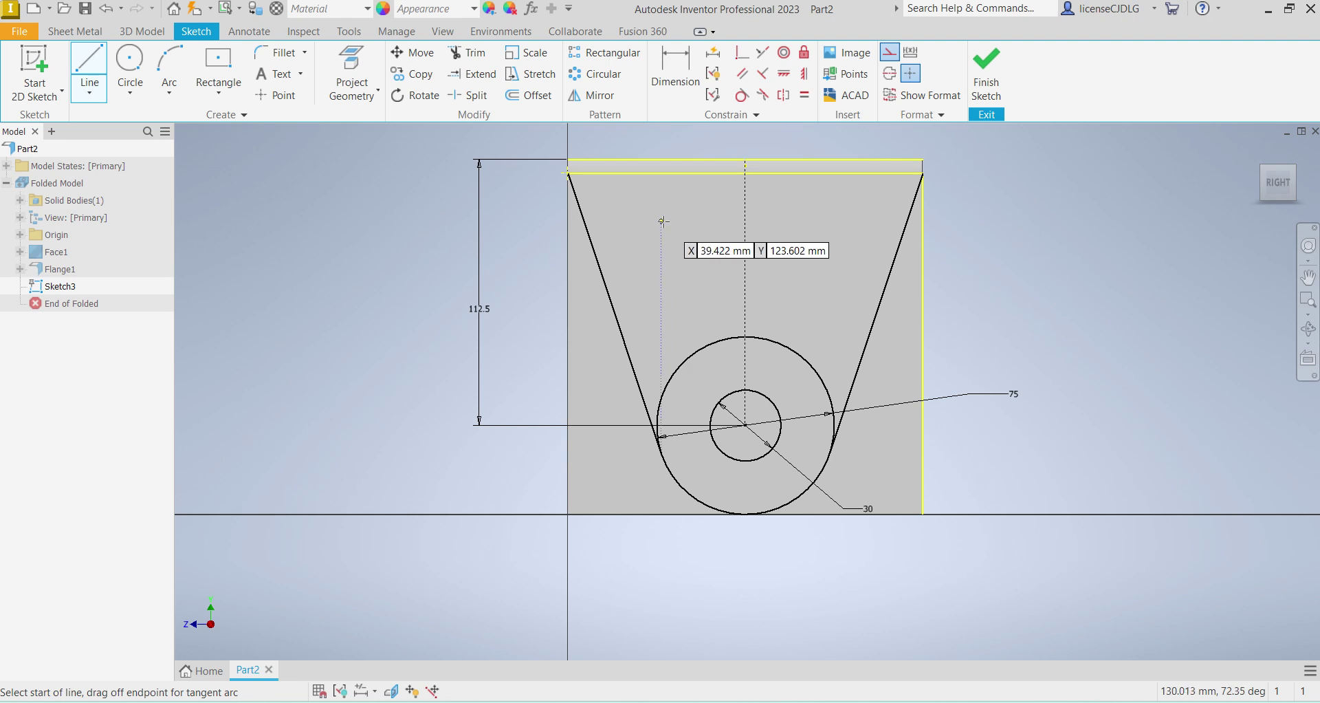
click(846, 220)
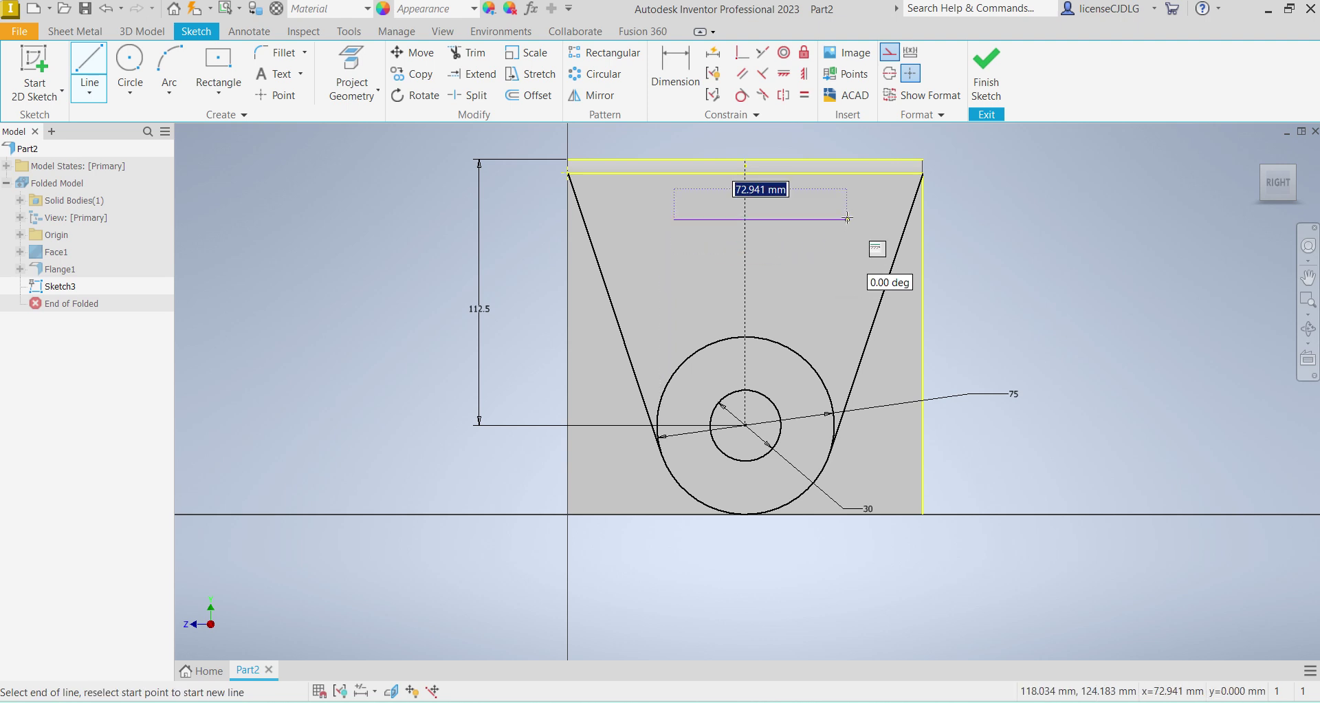
double_click(801, 356)
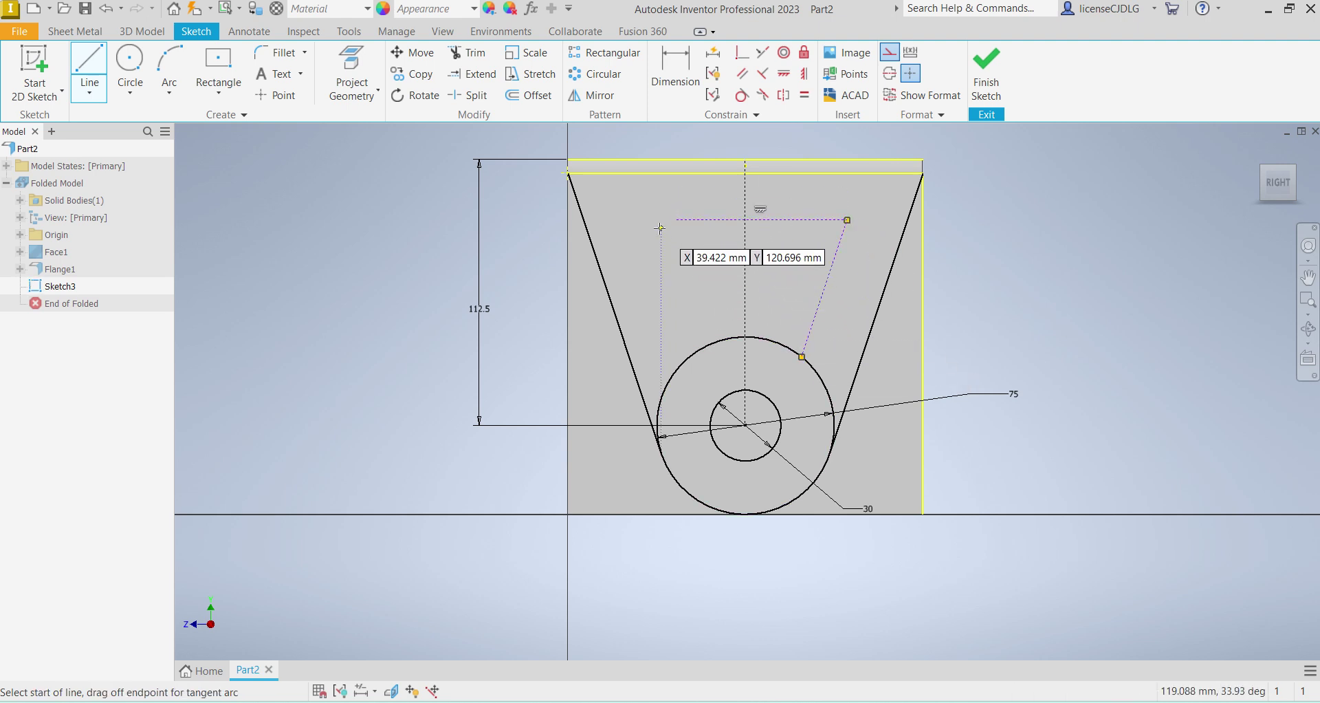
click(675, 220)
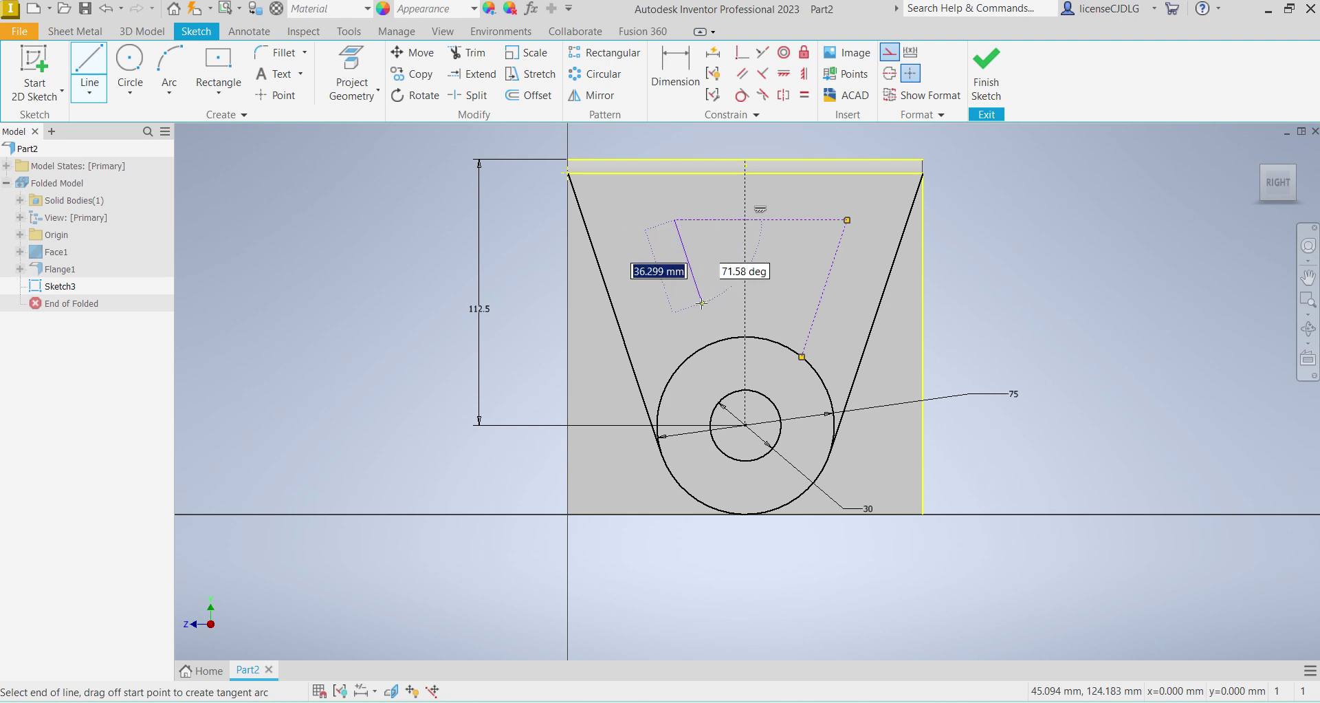
click(701, 342)
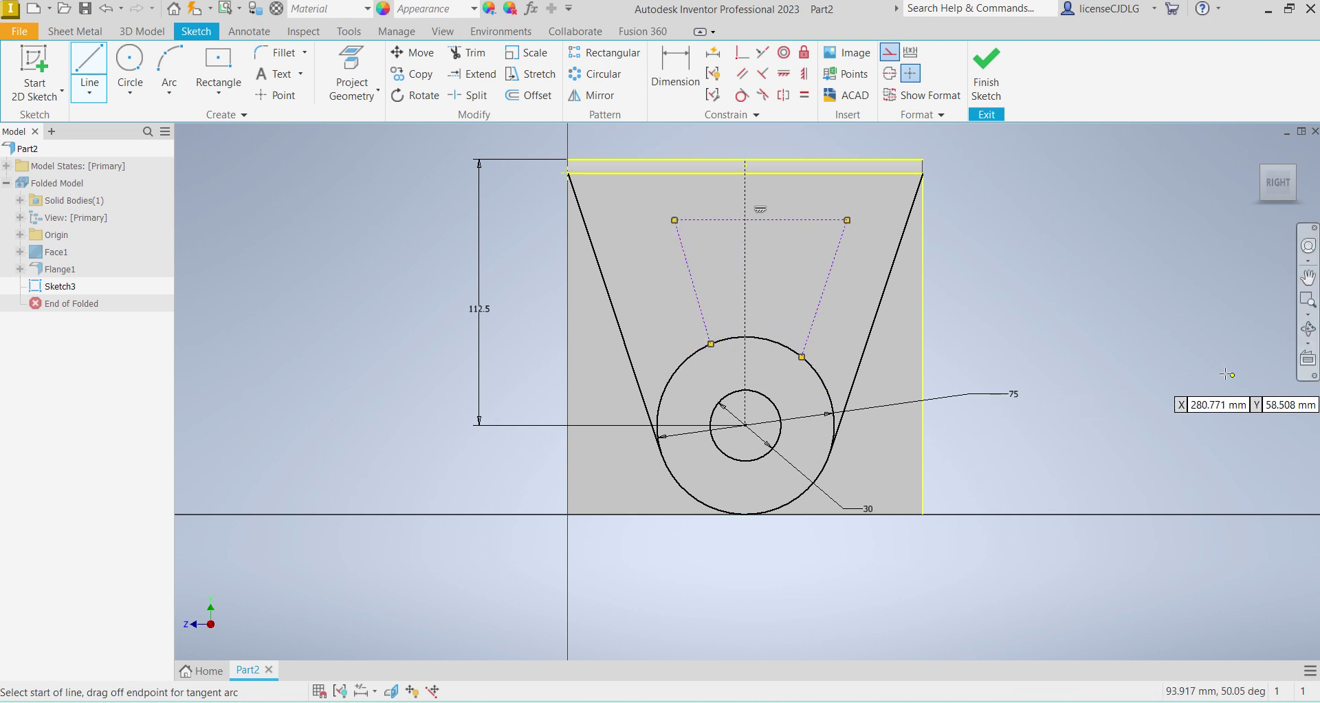
key(Escape)
Step: Convert the three cut-out outline lines from construction to normal sketch geometry
drag(864, 281, 807, 209)
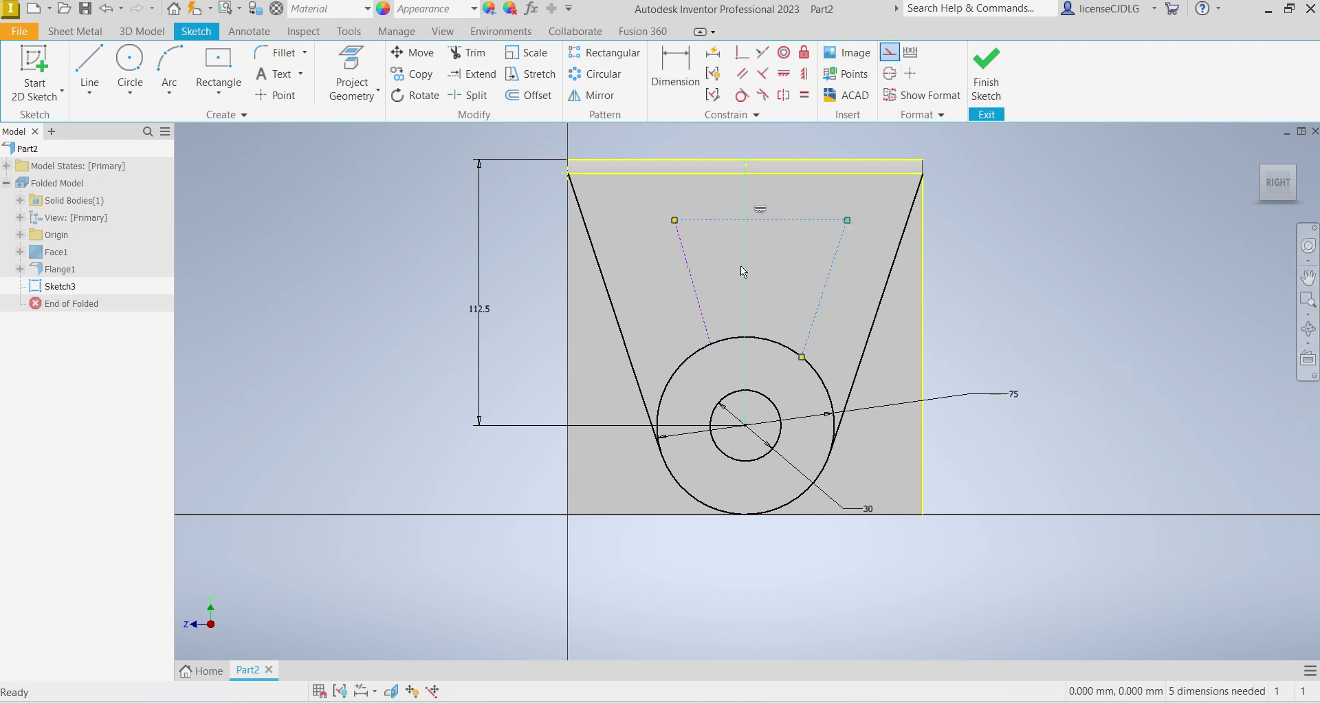
click(888, 52)
click(1058, 279)
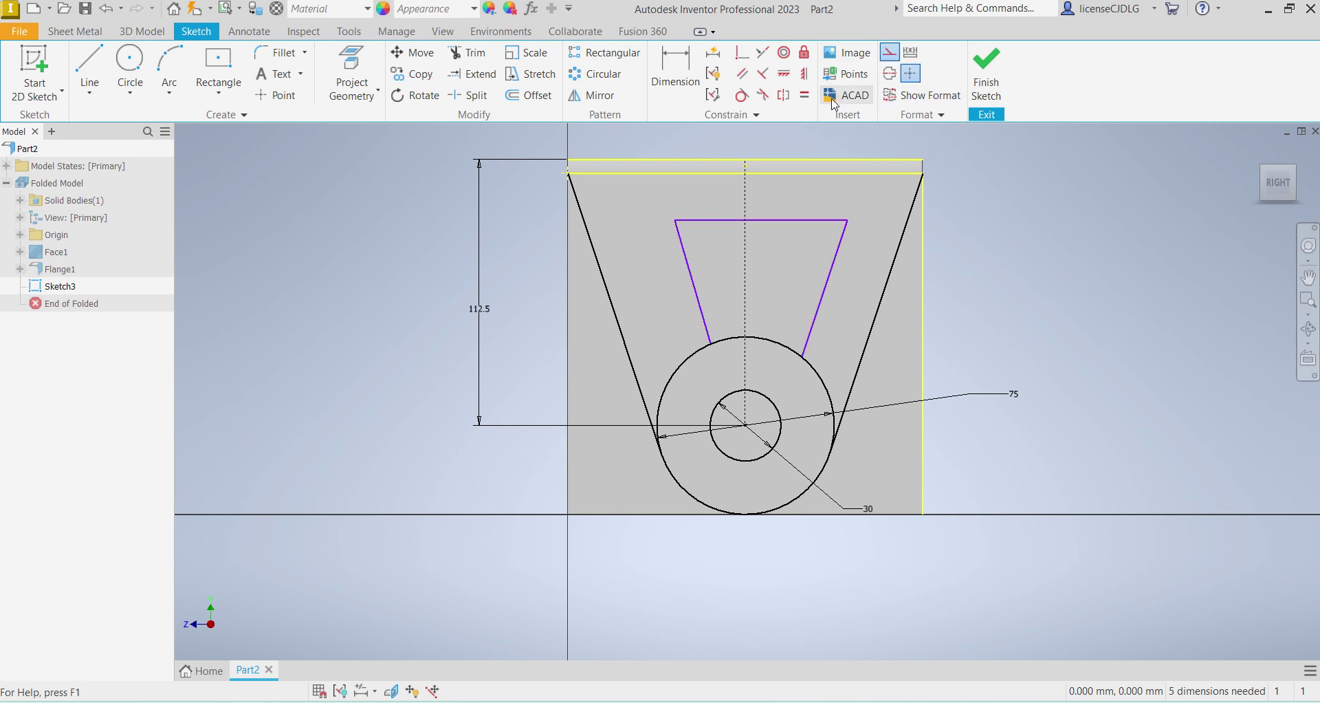
Step: Apply a Symmetric constraint to the cut-out's two sloping sides about the vertical construction line
click(784, 95)
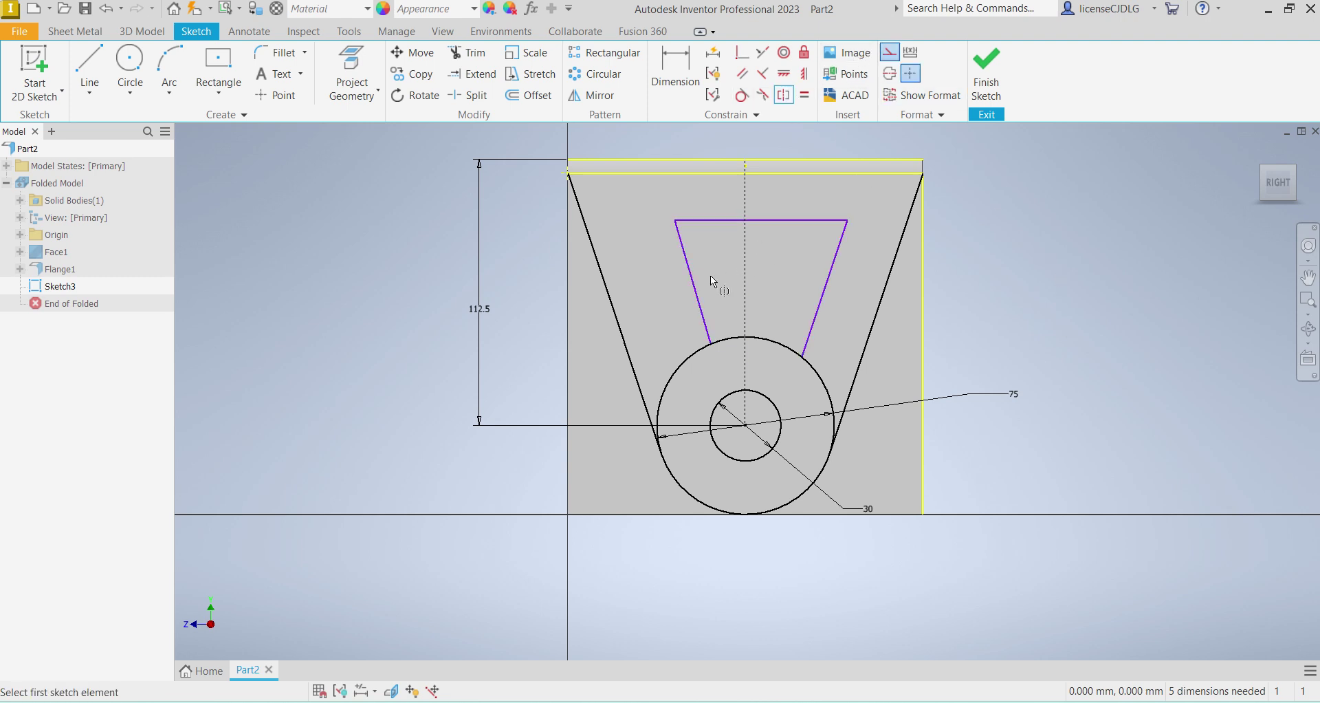
click(693, 299)
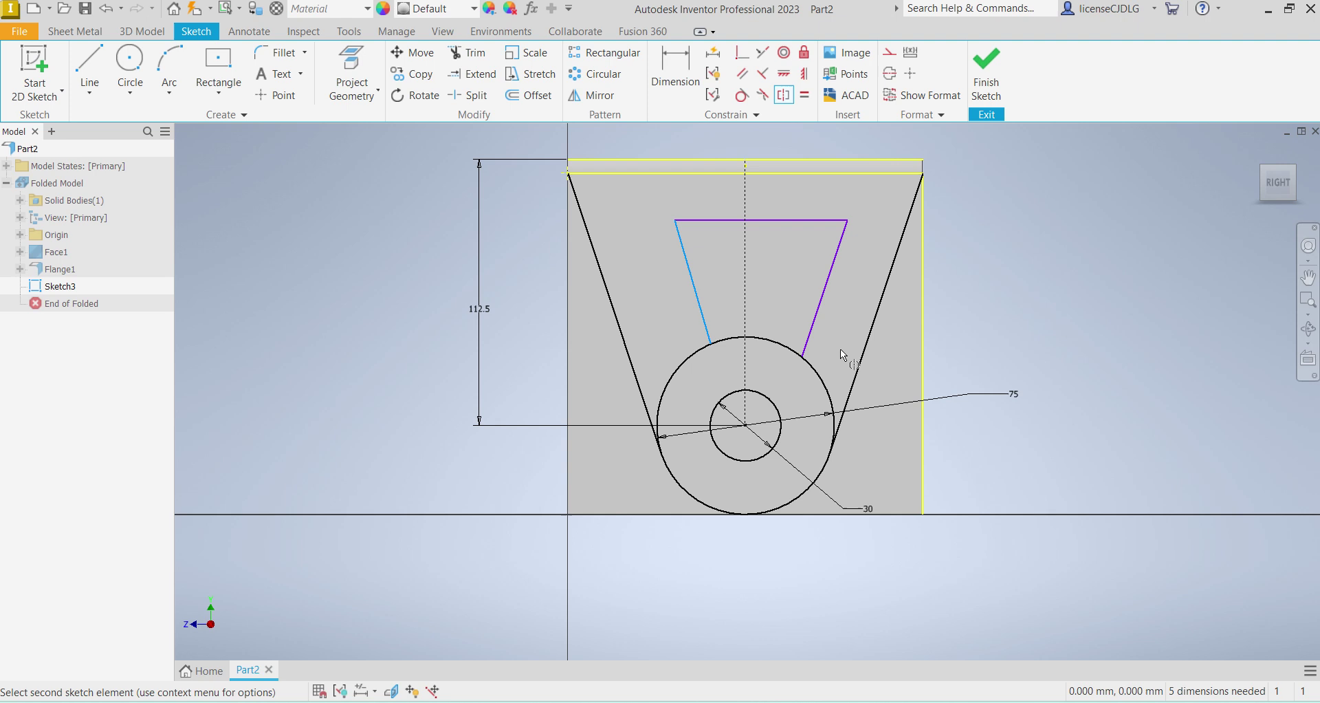
click(818, 312)
click(745, 293)
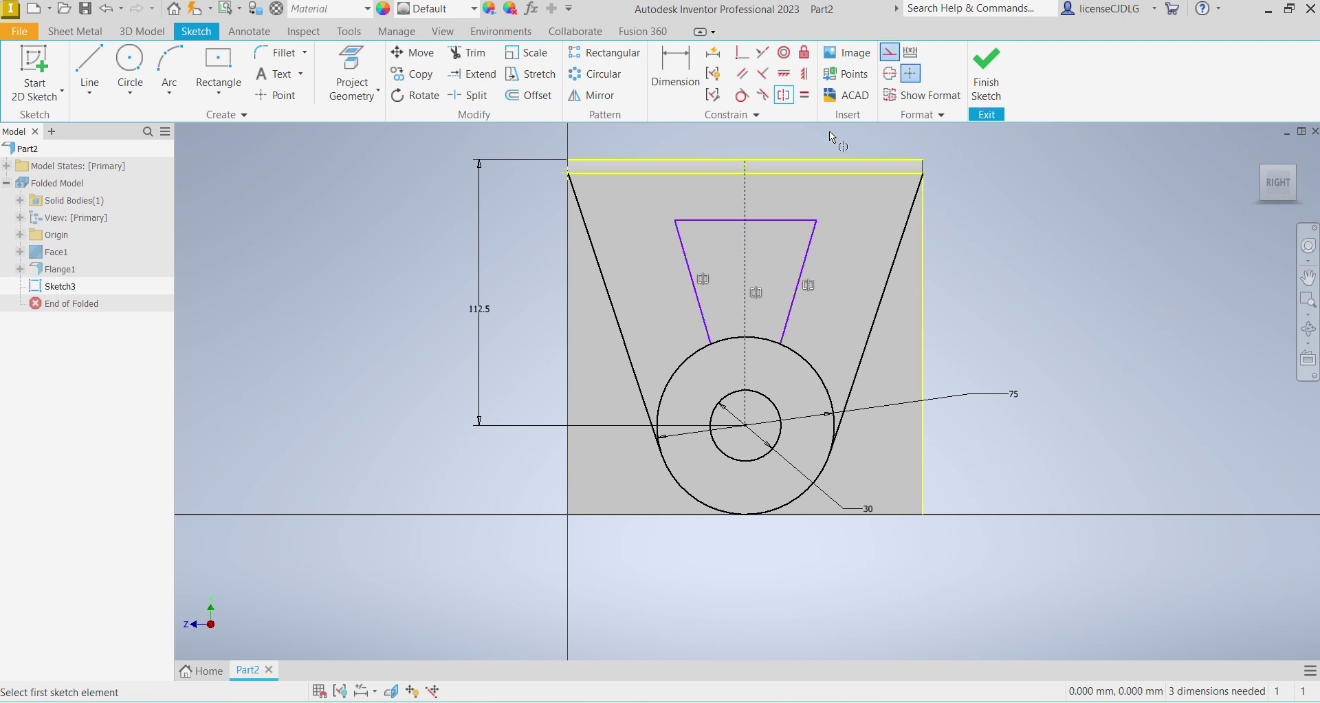
Step: Dimension the cut-out's horizontal top line to 100 mm
click(677, 79)
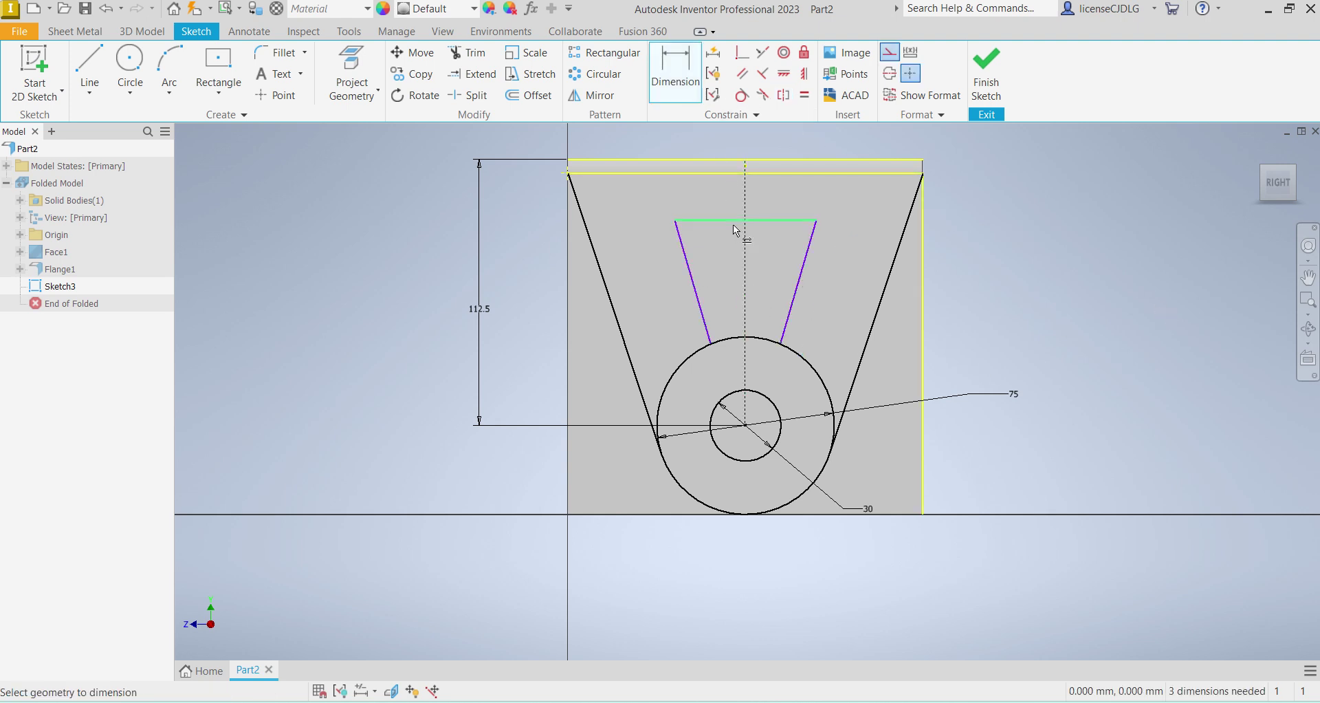
click(733, 221)
click(733, 199)
text(100)
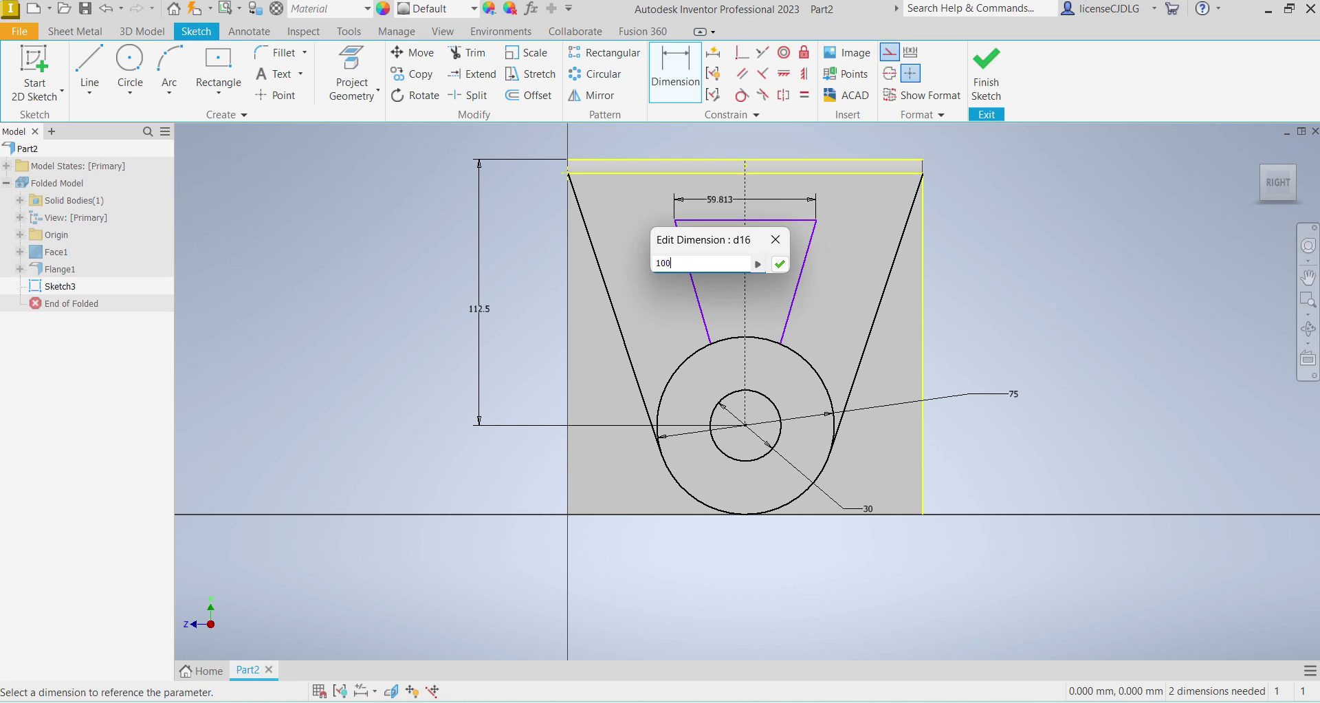
key(Return)
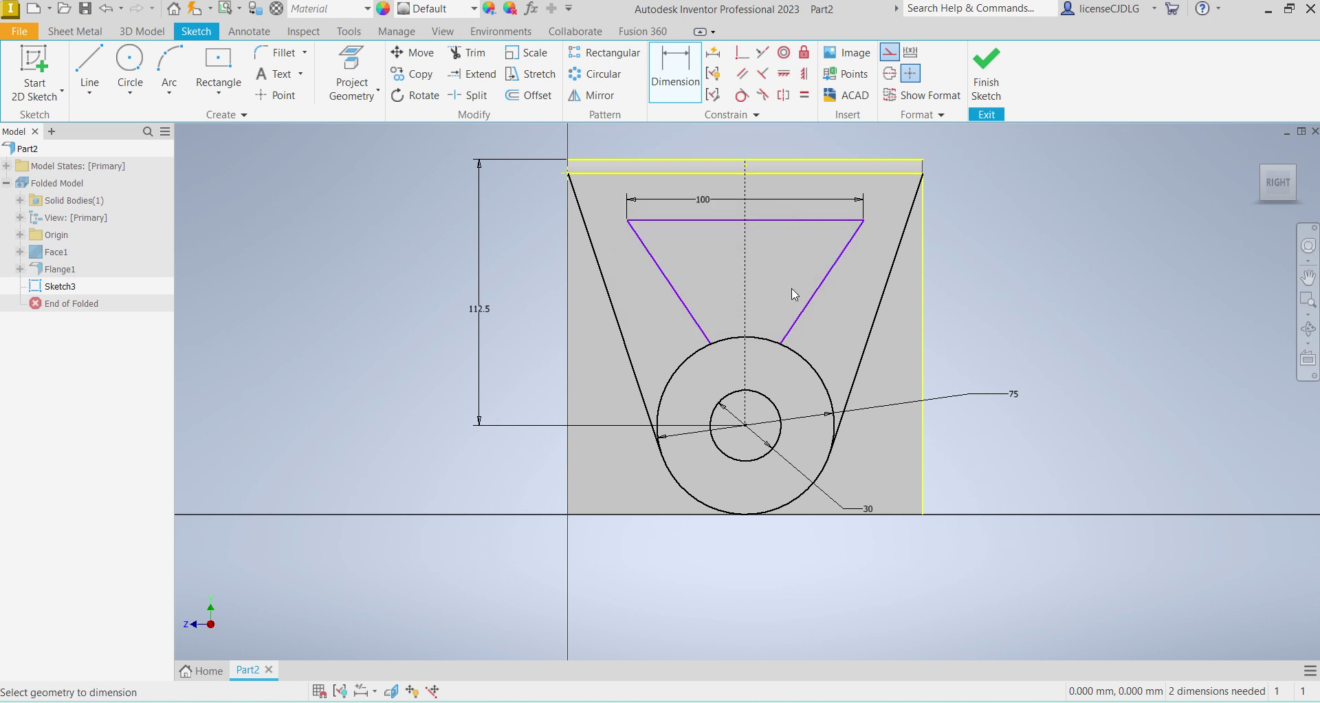
Step: Dimension the angle between the cut-out's top line and its left sloping side to 70 degrees
click(655, 263)
click(684, 218)
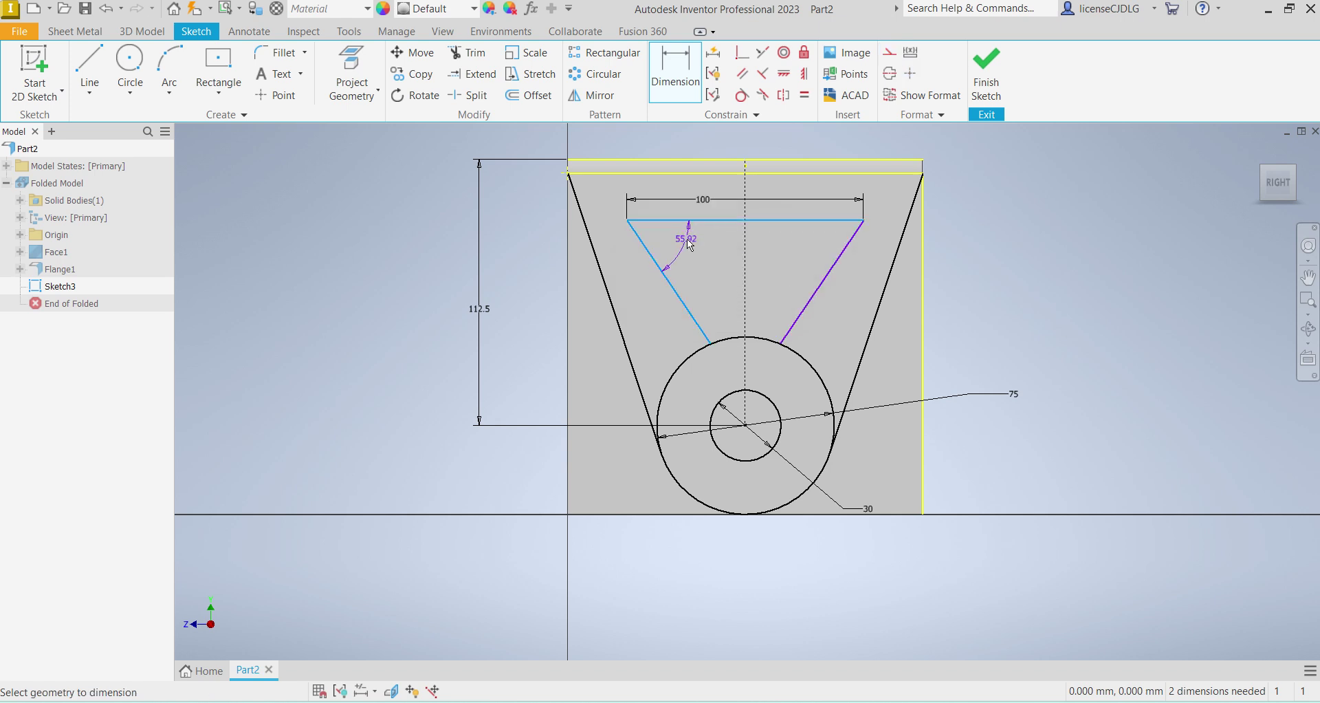
click(693, 255)
text(70)
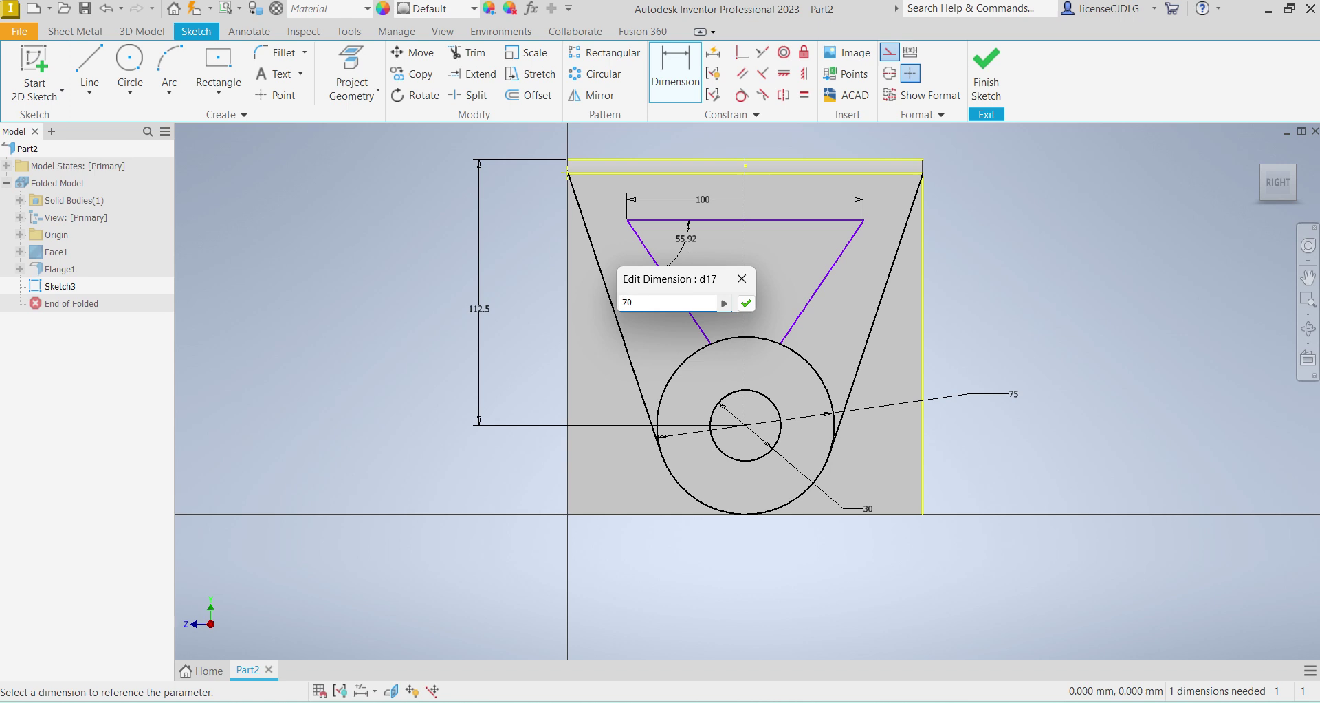
key(Return)
Step: Dimension the cut-out's top line 28 mm below the flange's top edge and compare the sketch with the Ex 01 drawing
click(765, 159)
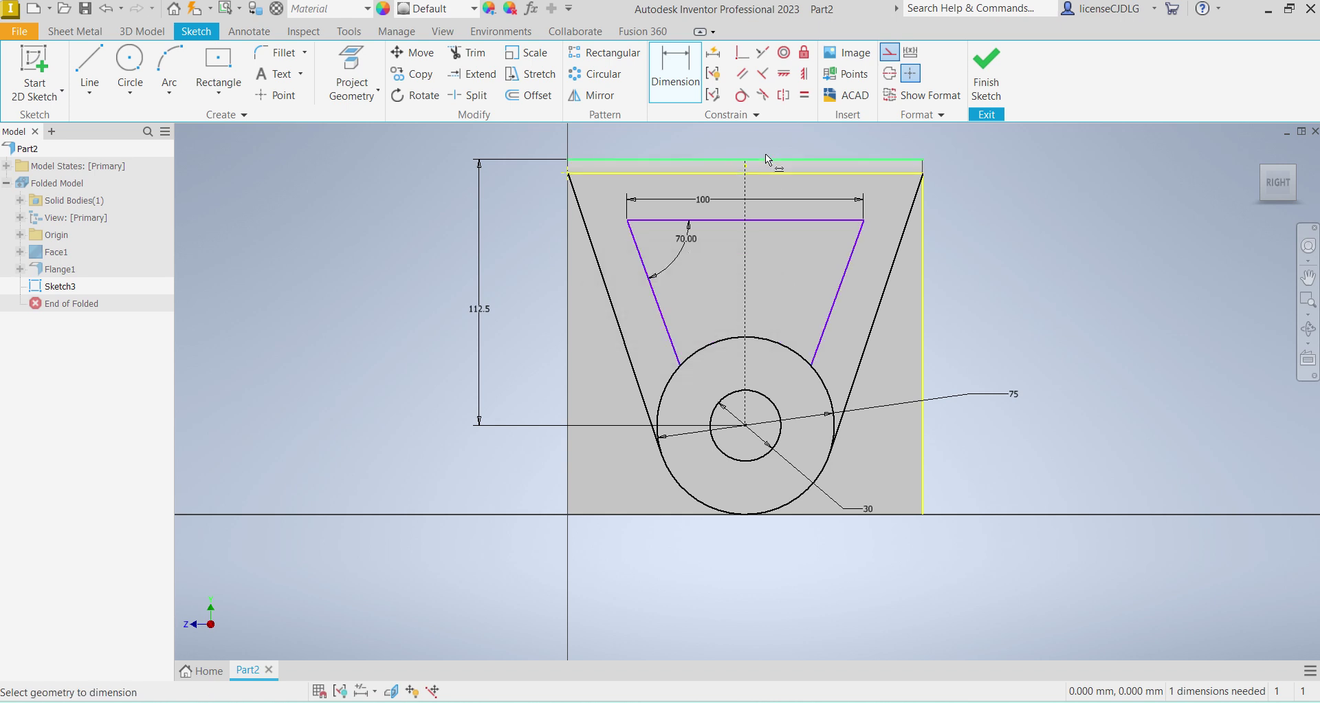
click(781, 221)
click(510, 206)
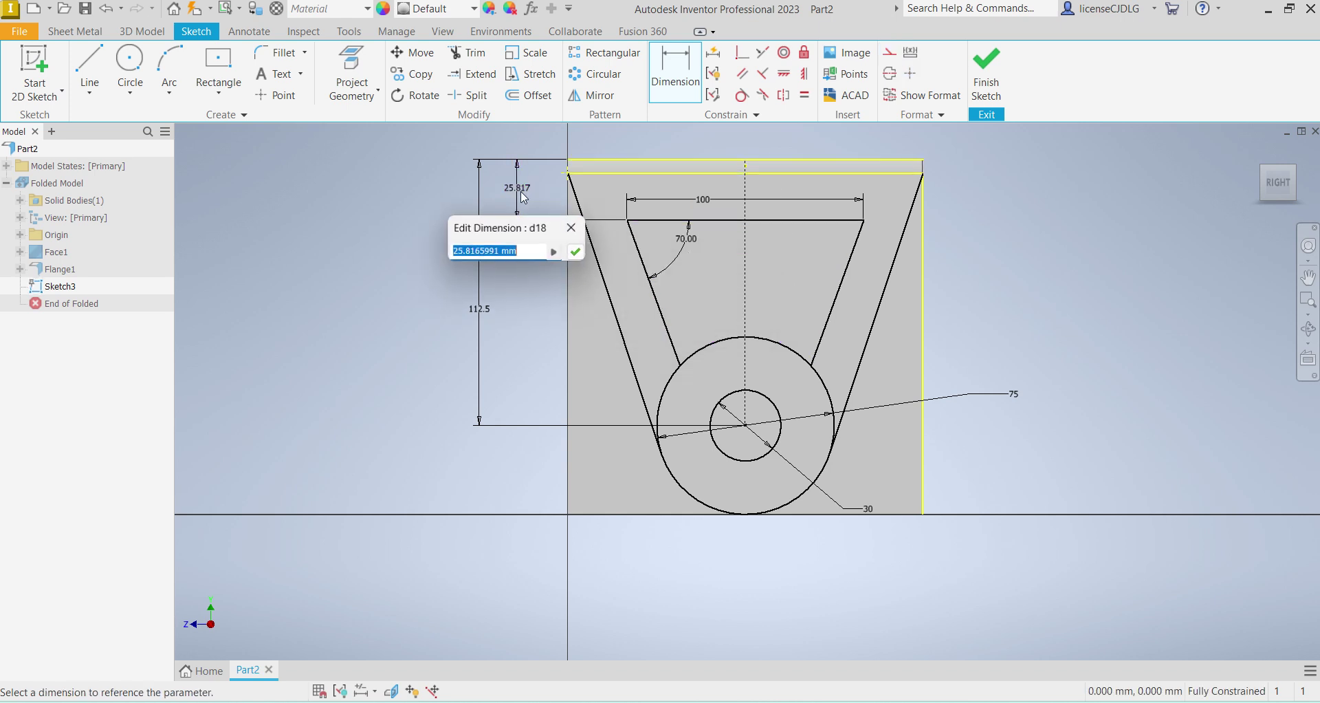
text(28)
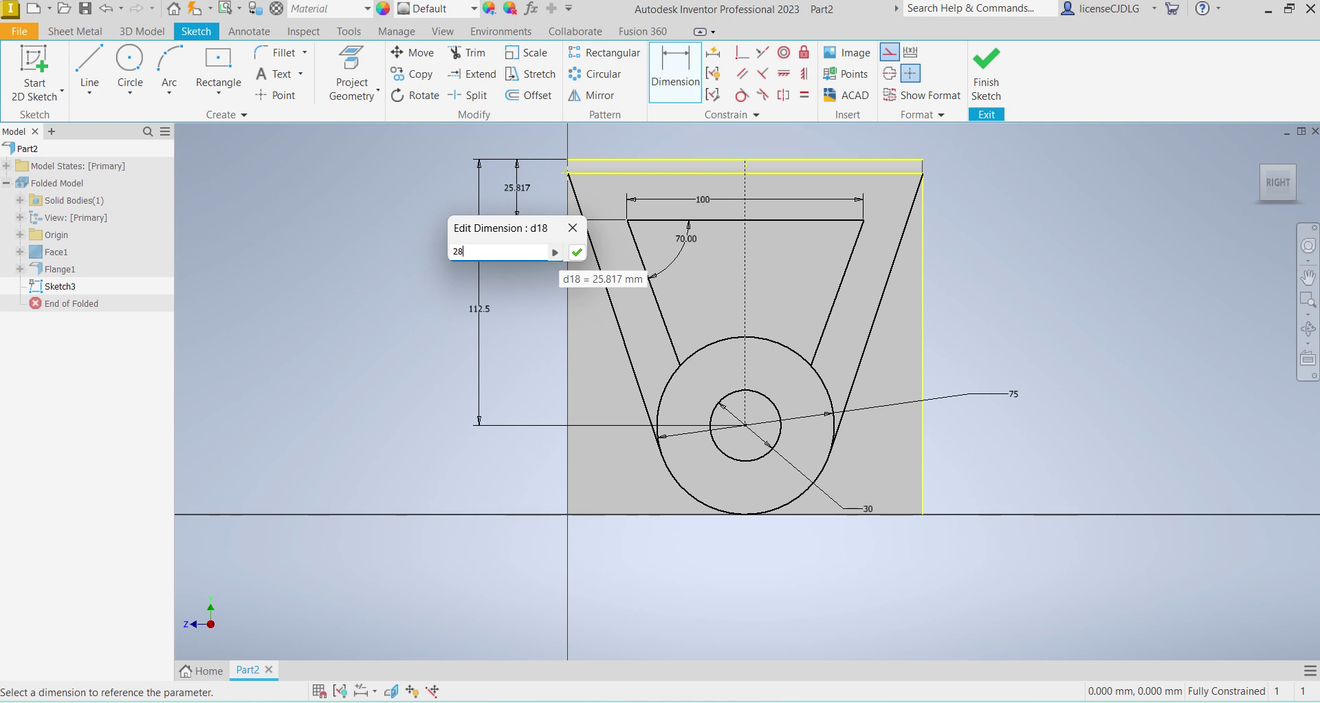
key(Return)
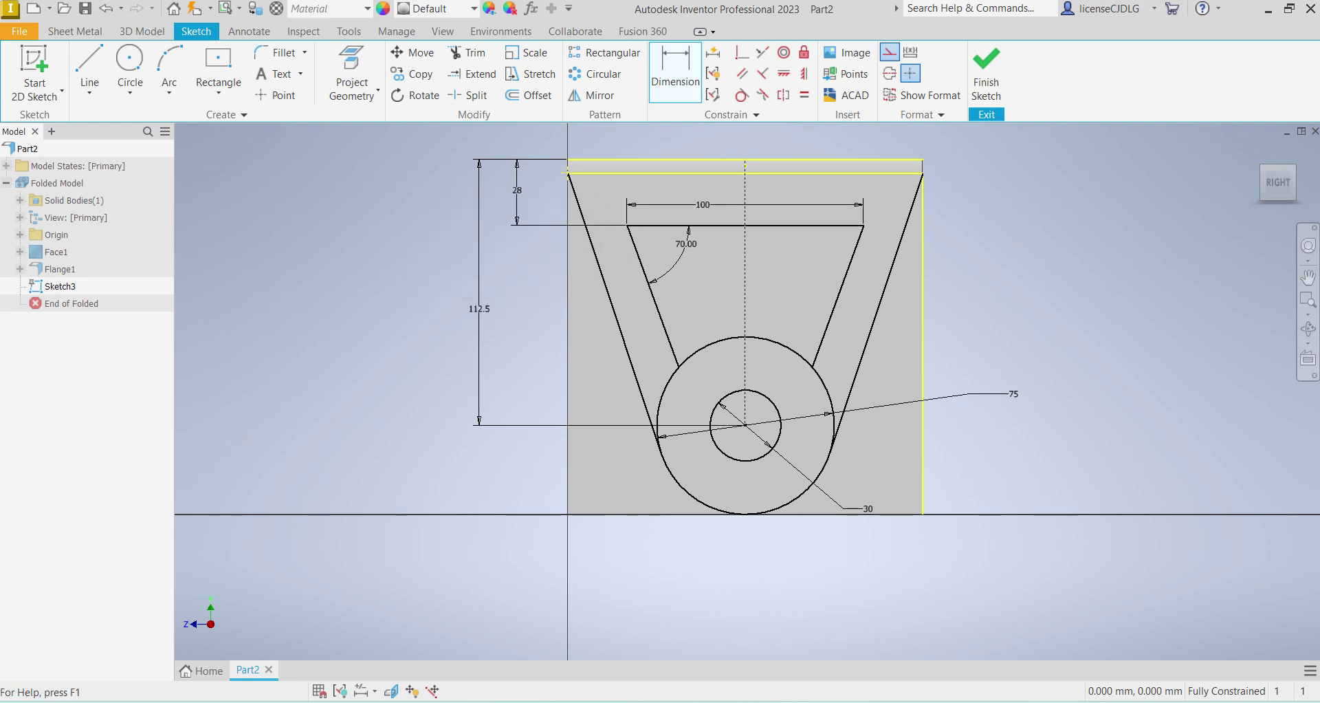
key(alt+Tab)
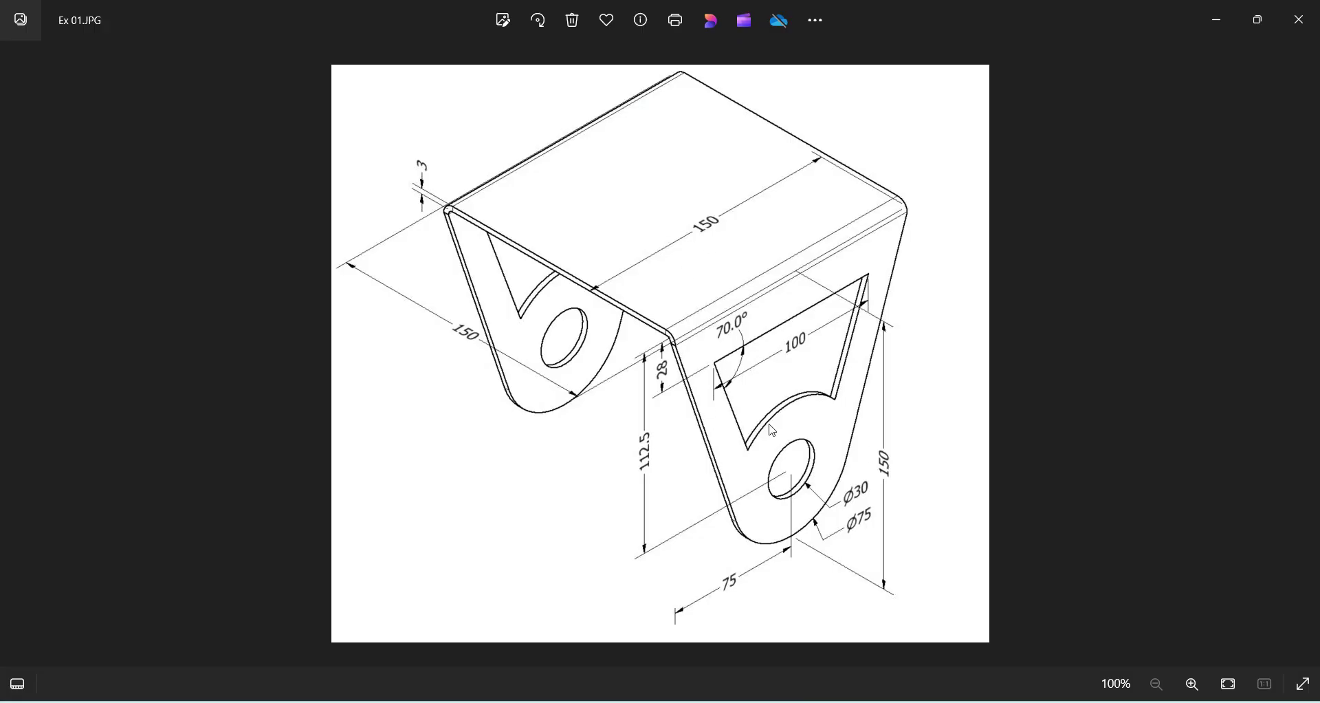
key(alt+Tab)
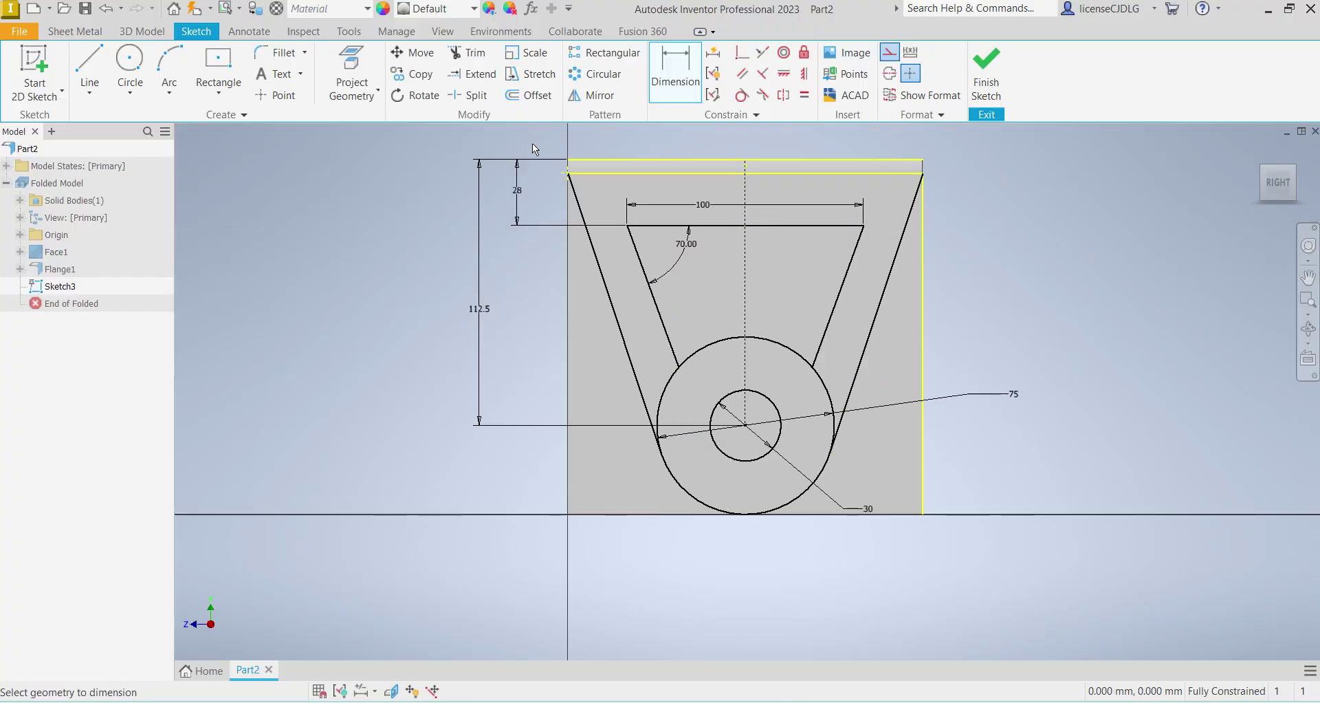
Step: Project the flange's two side edges and bottom edge into the sketch as construction geometry and finish the sketch
click(365, 64)
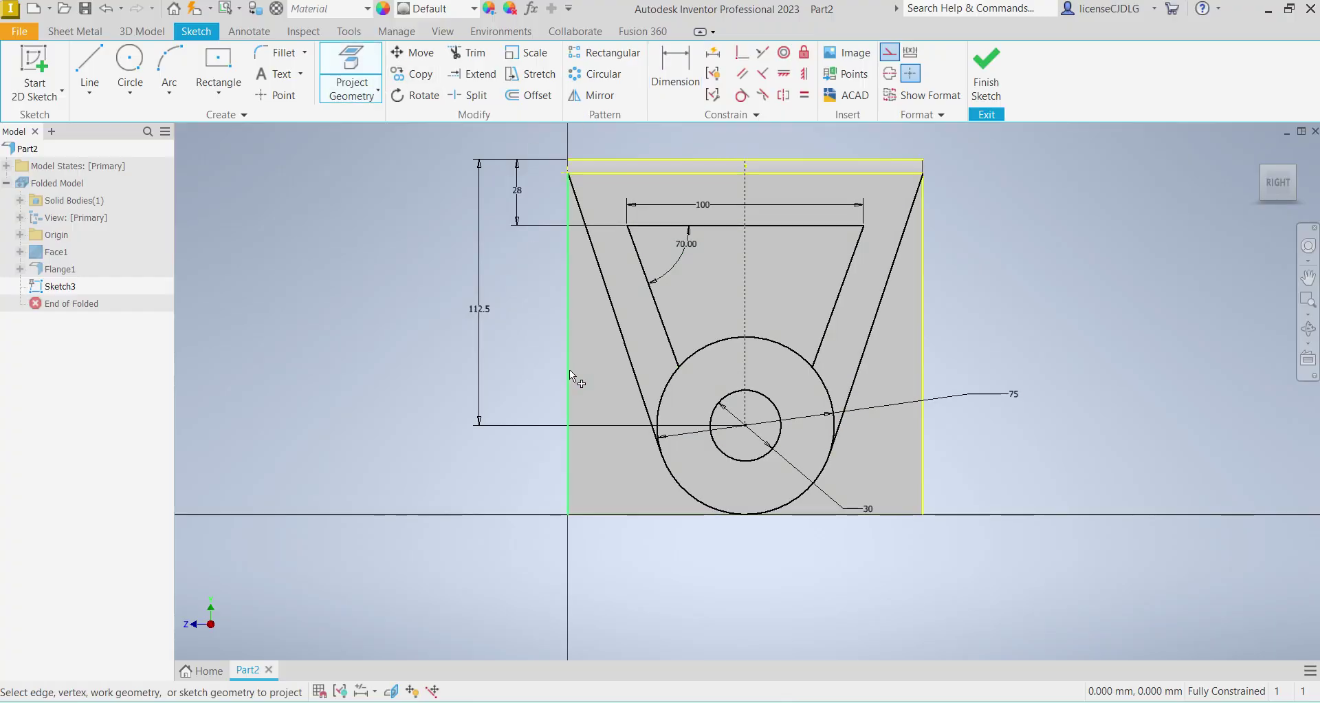
click(917, 384)
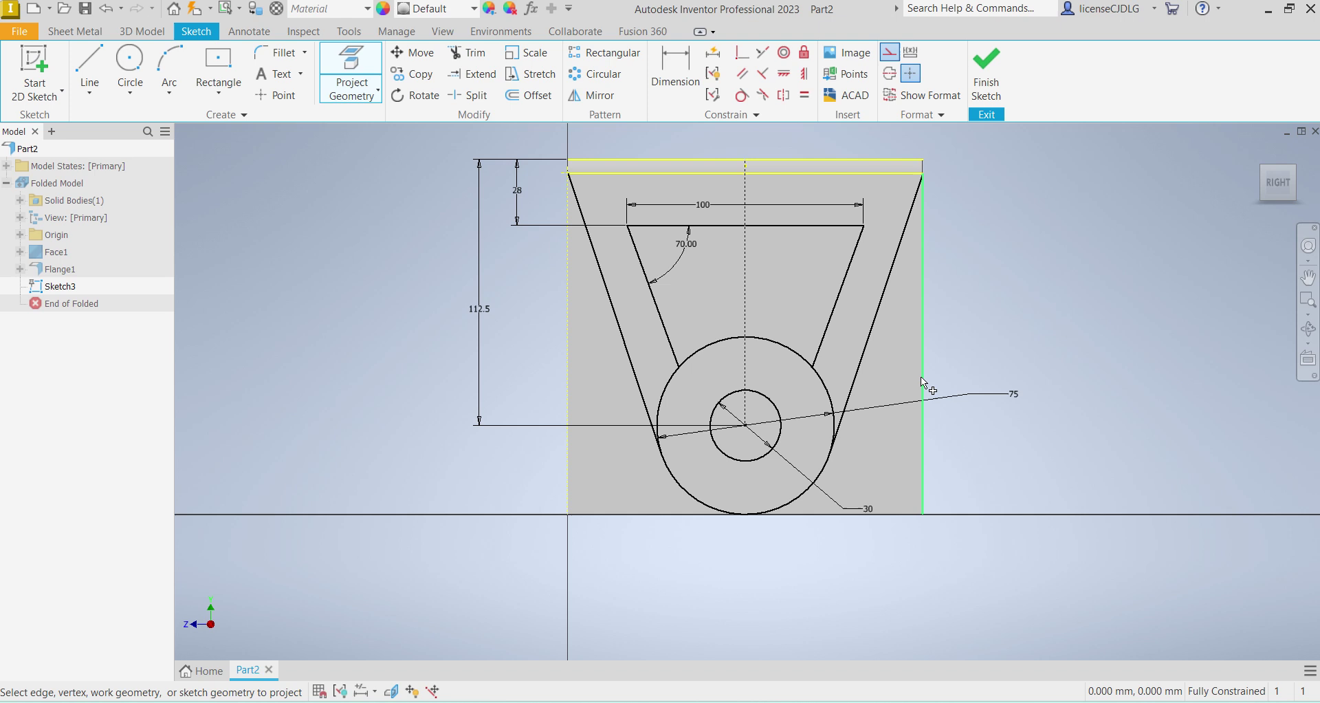
click(921, 500)
click(910, 512)
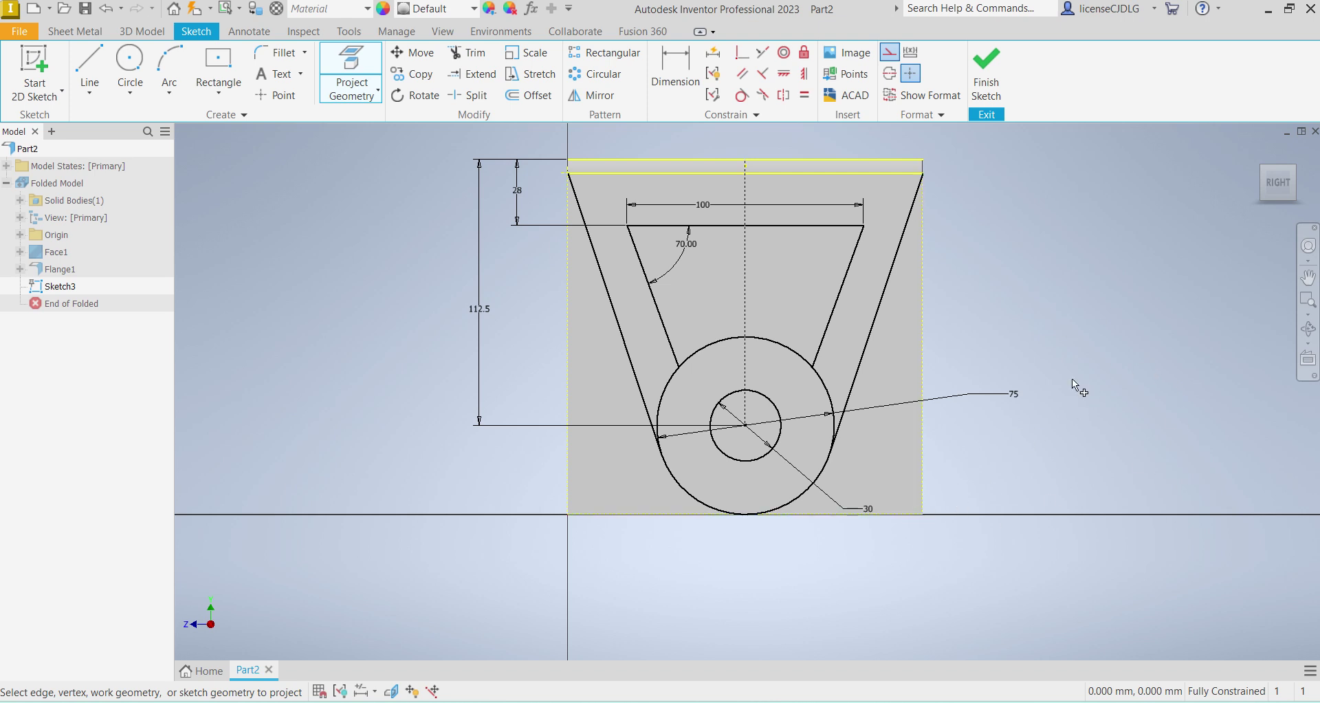
scroll(923, 253, up, 3)
scroll(914, 253, down, 5)
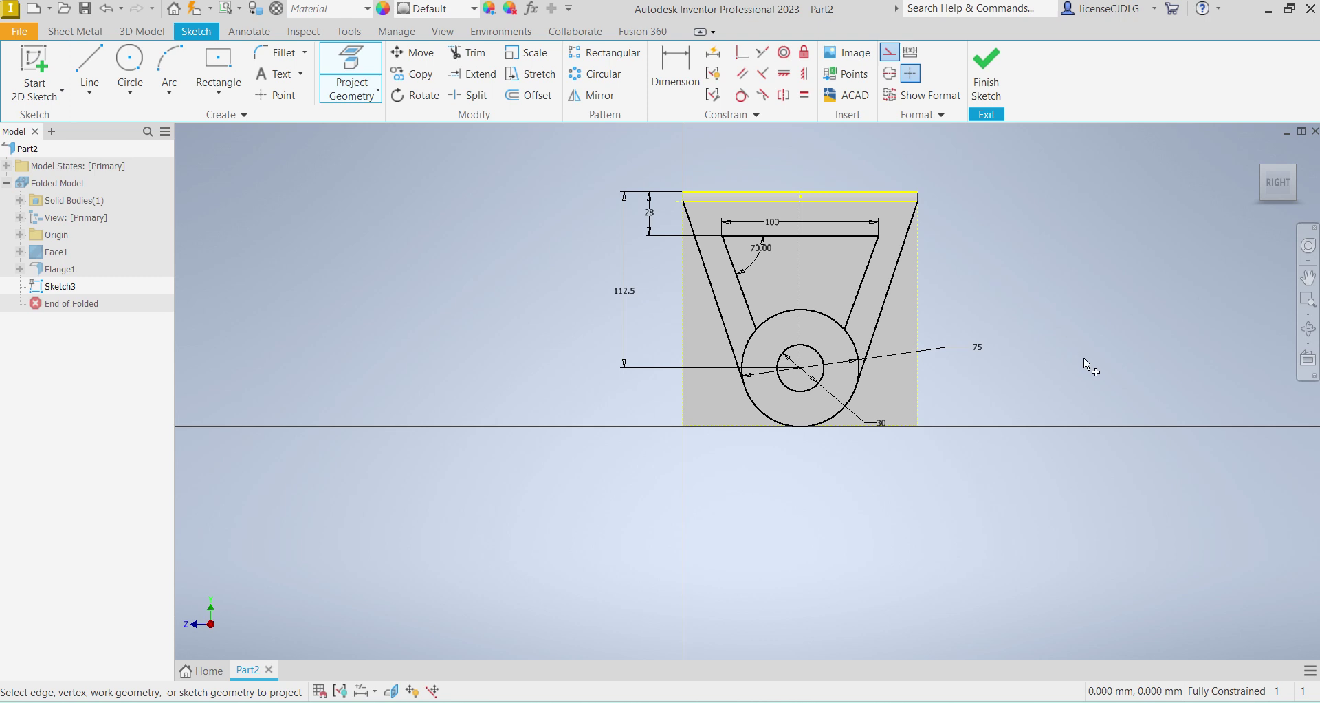
key(Escape)
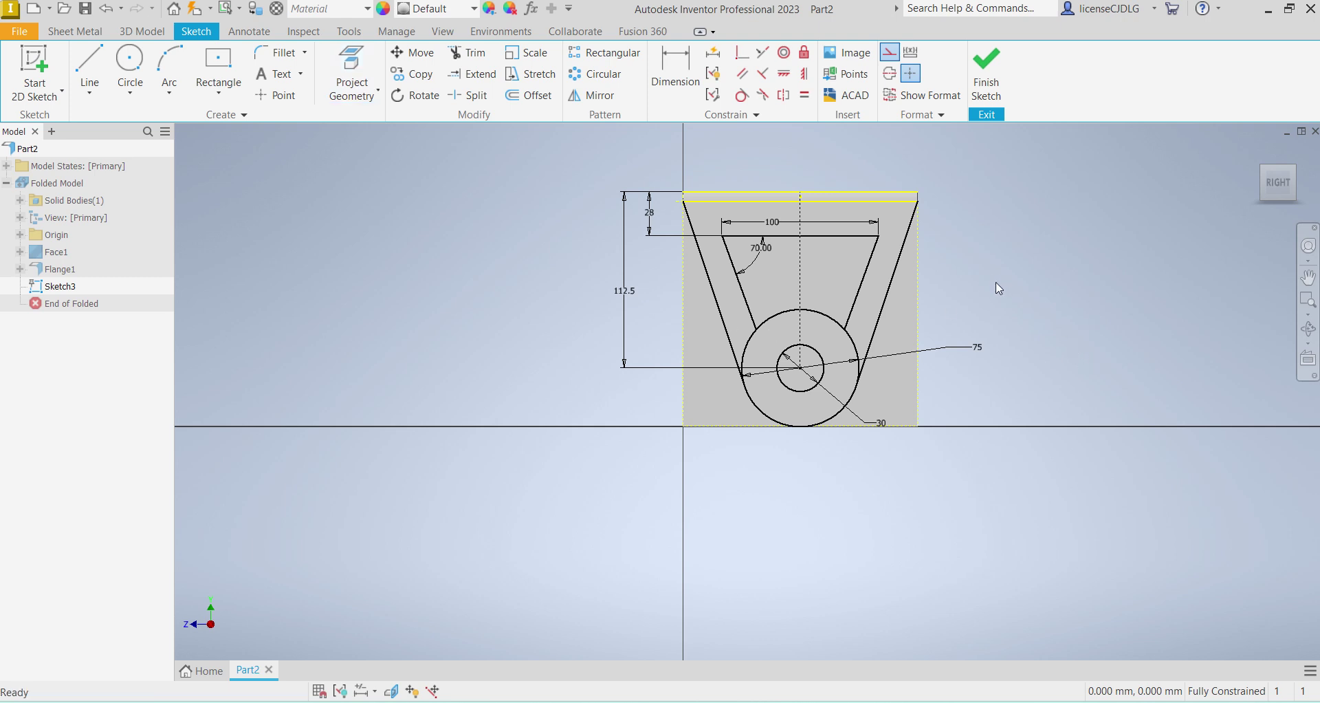
click(986, 76)
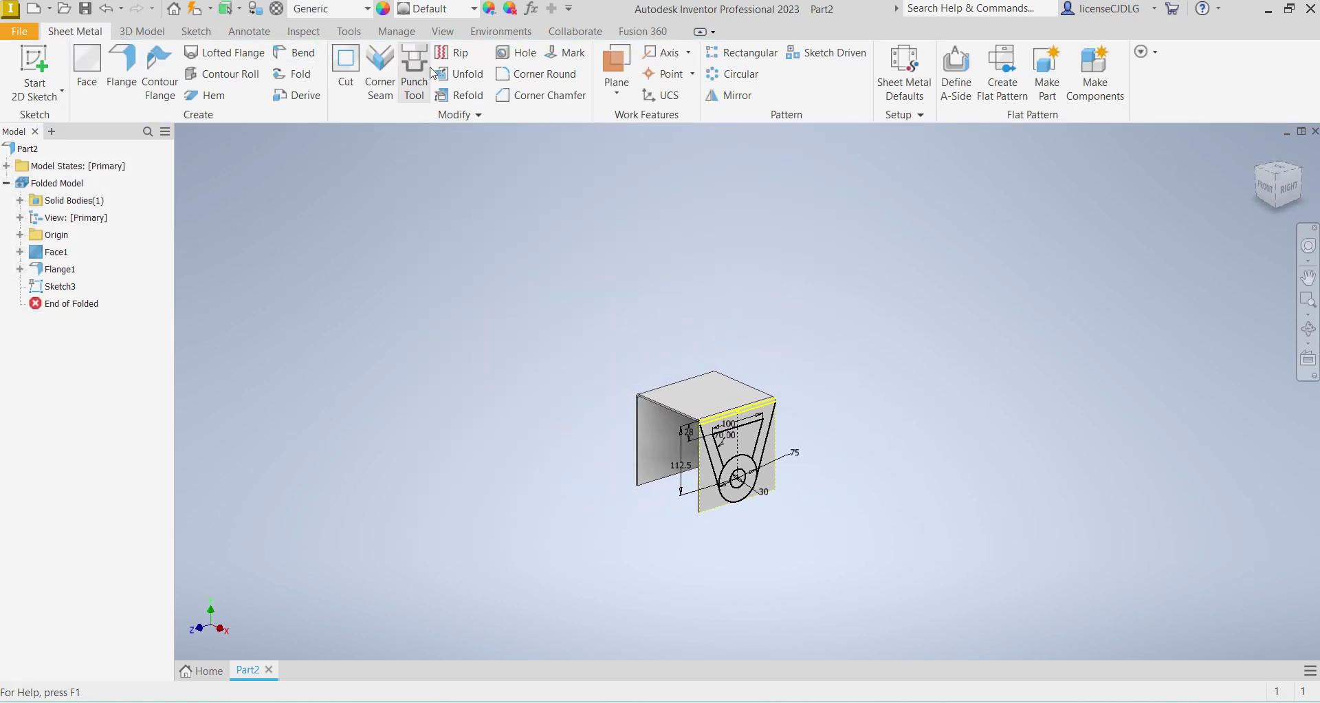
click(141, 31)
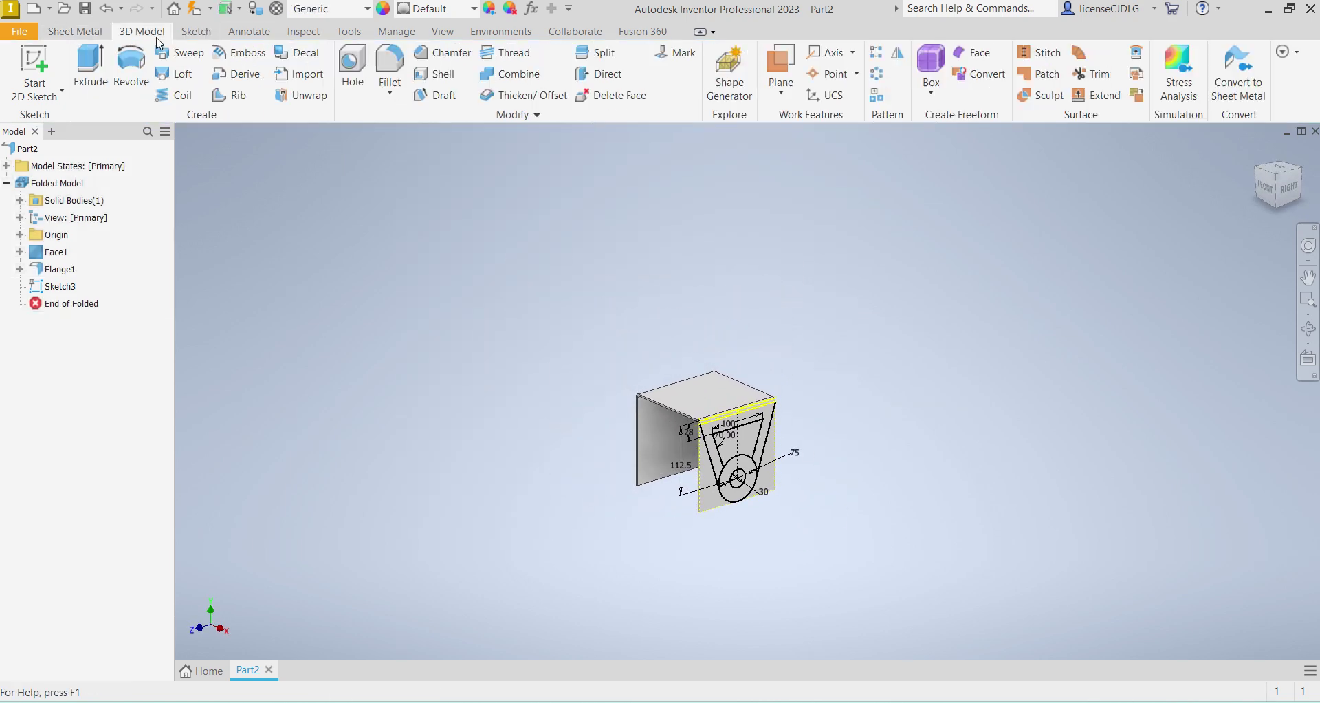
click(93, 72)
scroll(745, 513, up, 4)
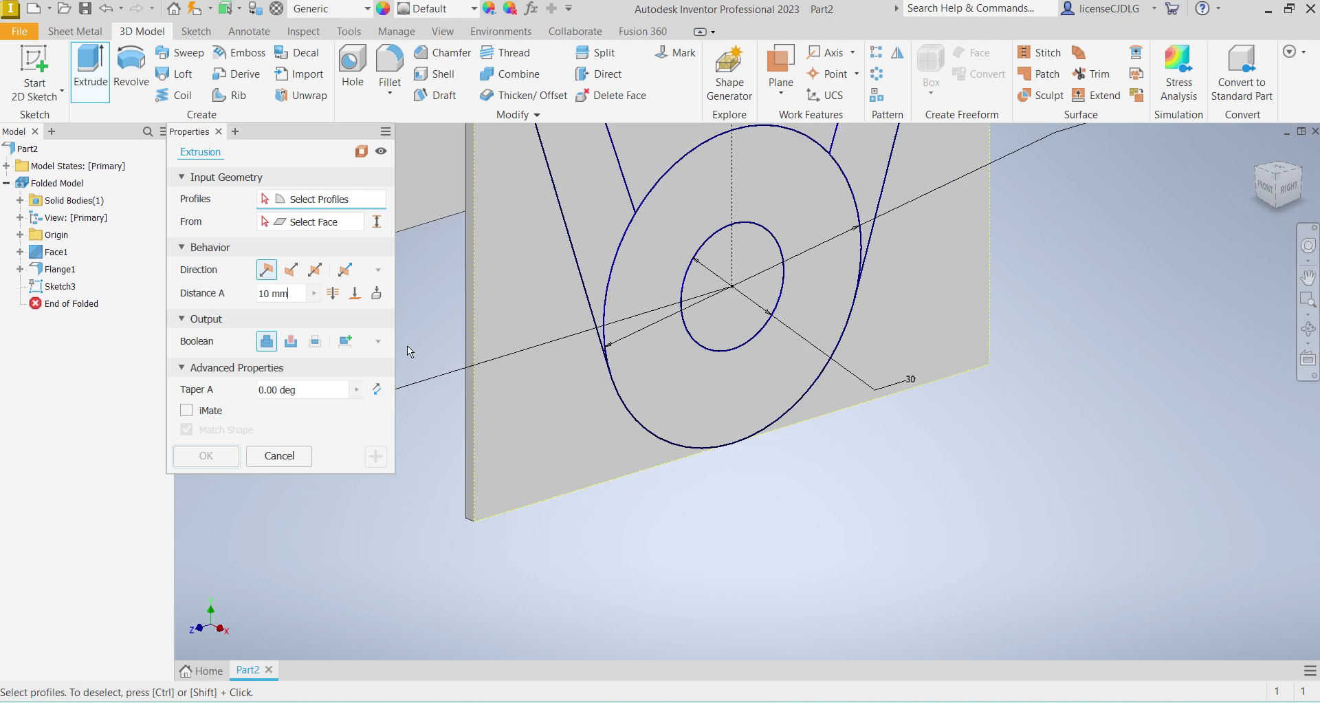
click(290, 342)
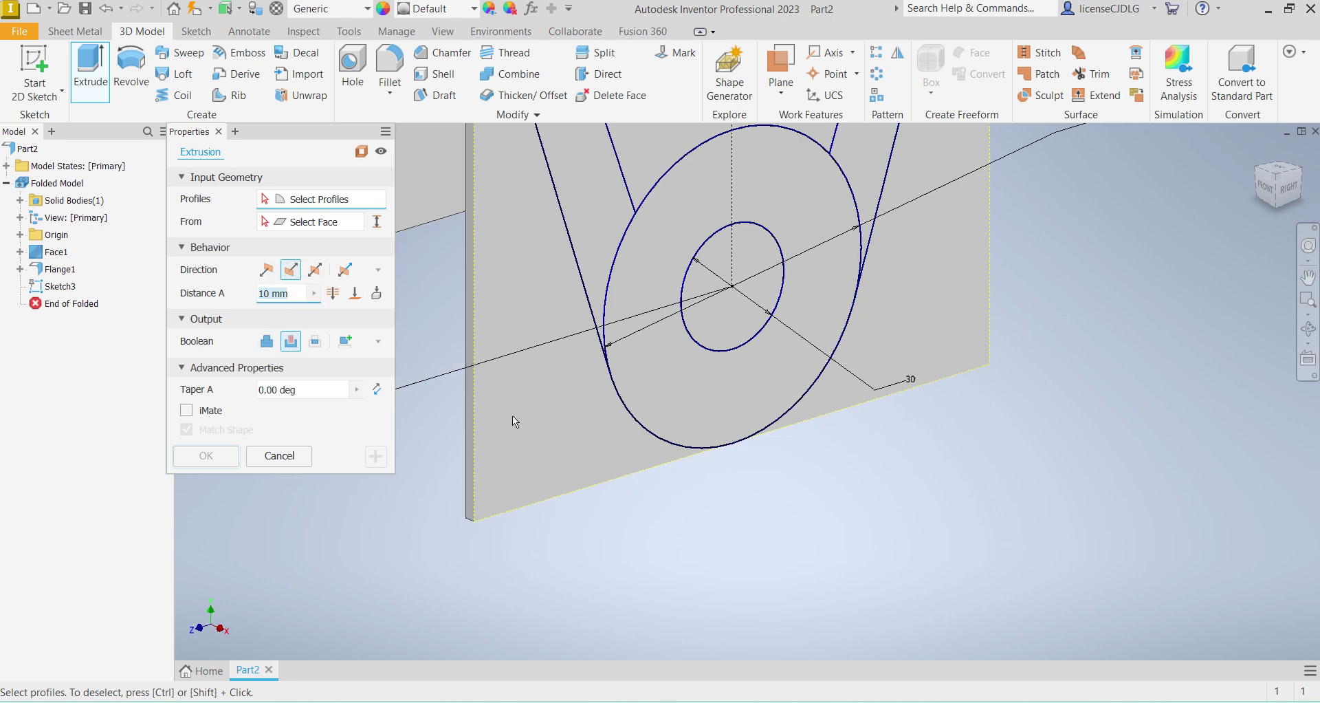
scroll(585, 412, down, 5)
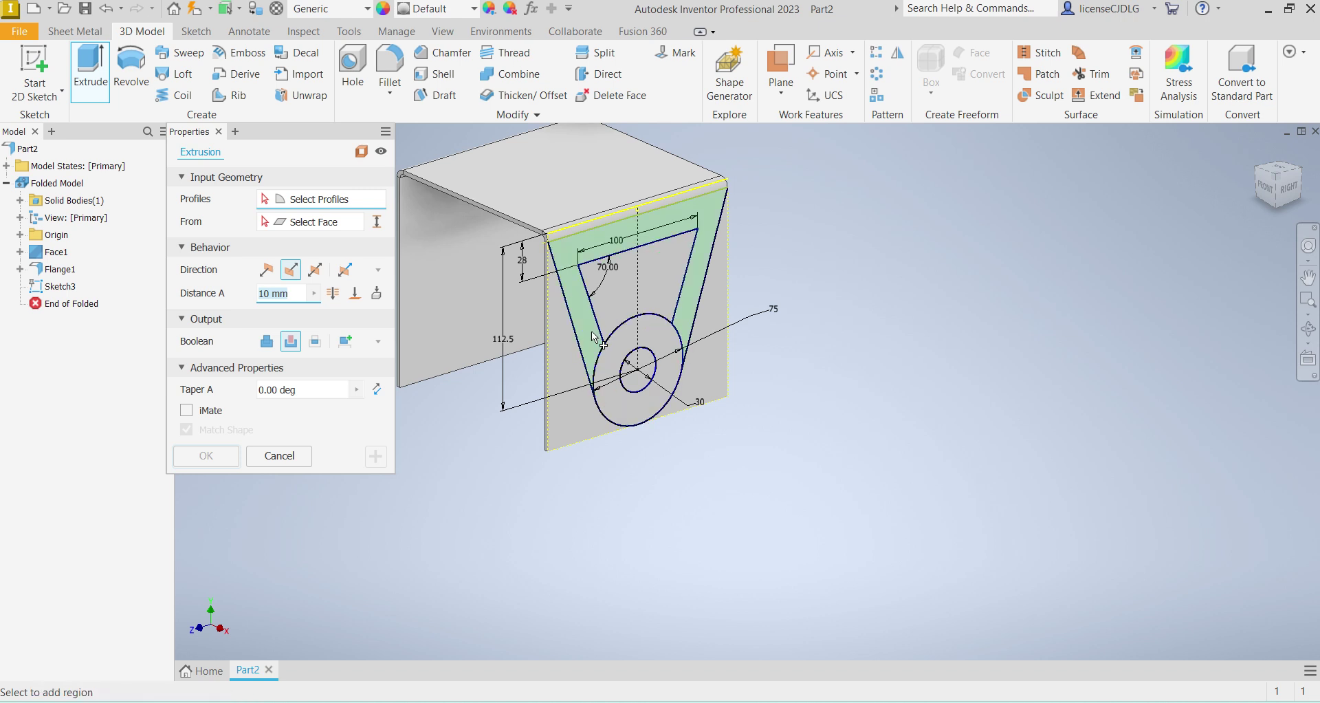
click(636, 371)
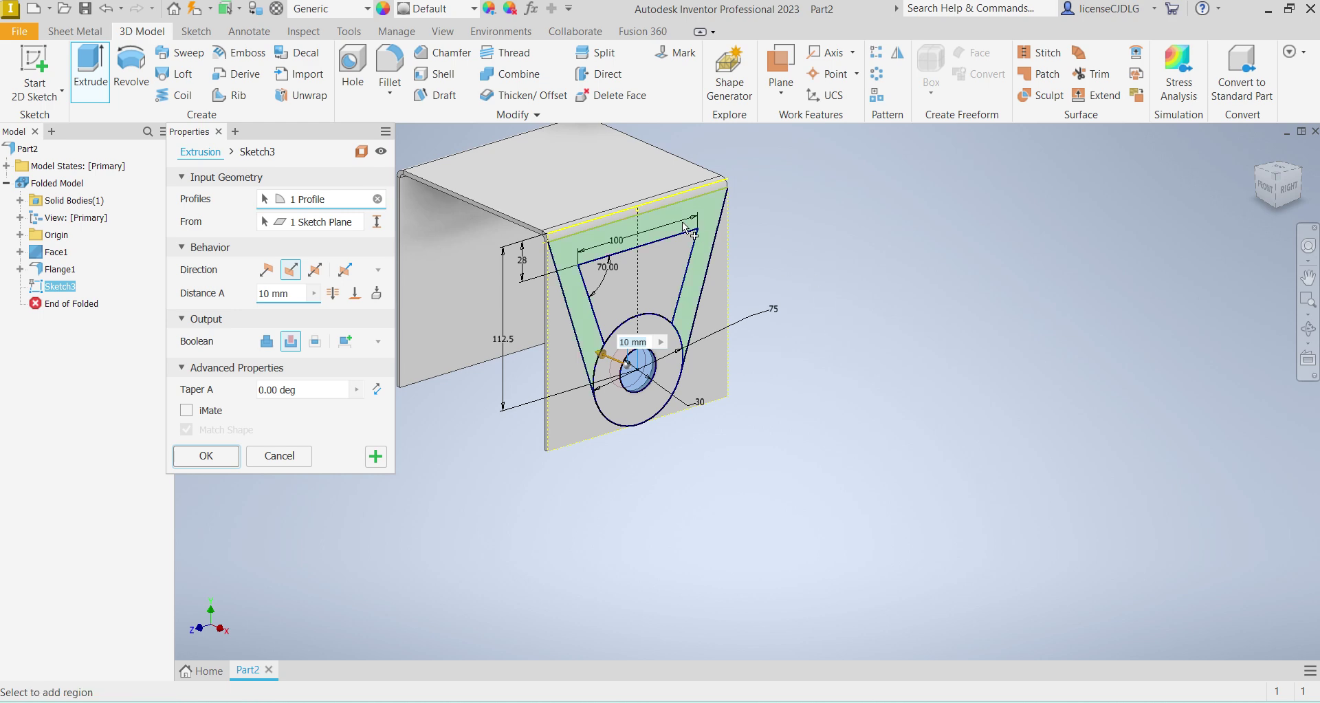
scroll(683, 222, up, 5)
scroll(763, 201, down, 5)
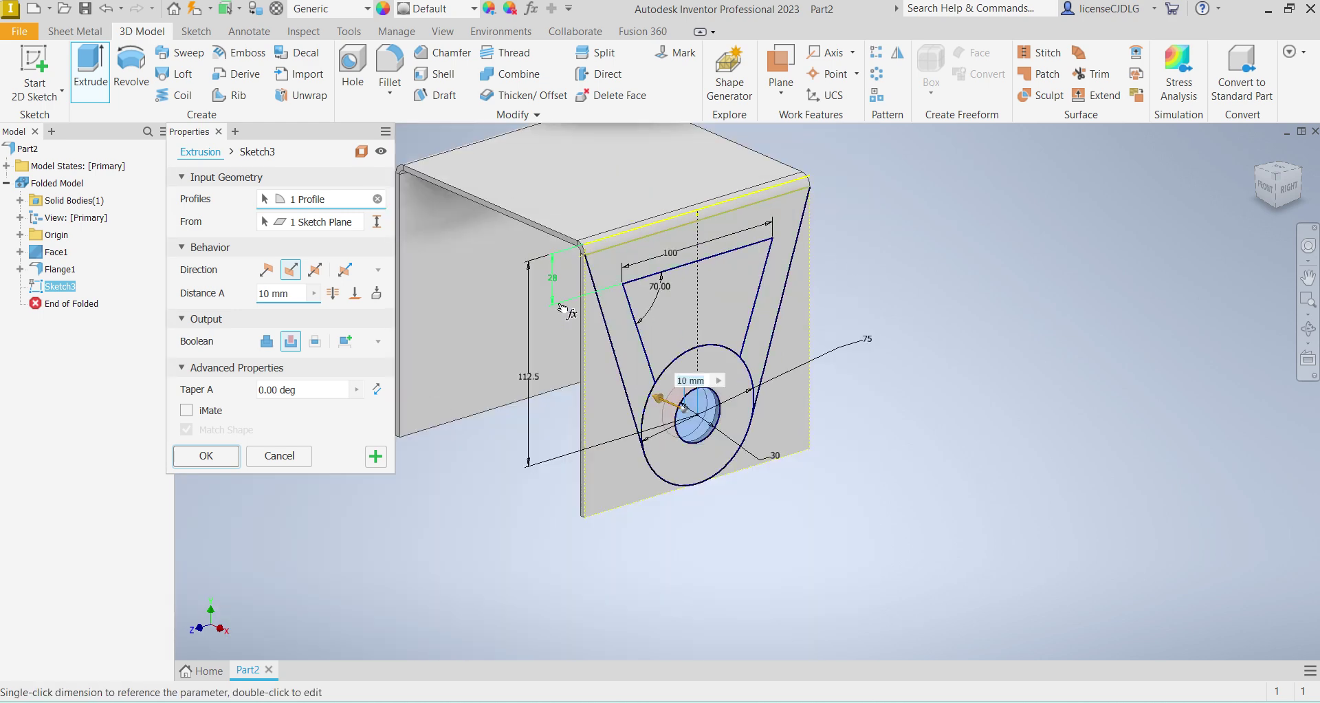
key(Escape)
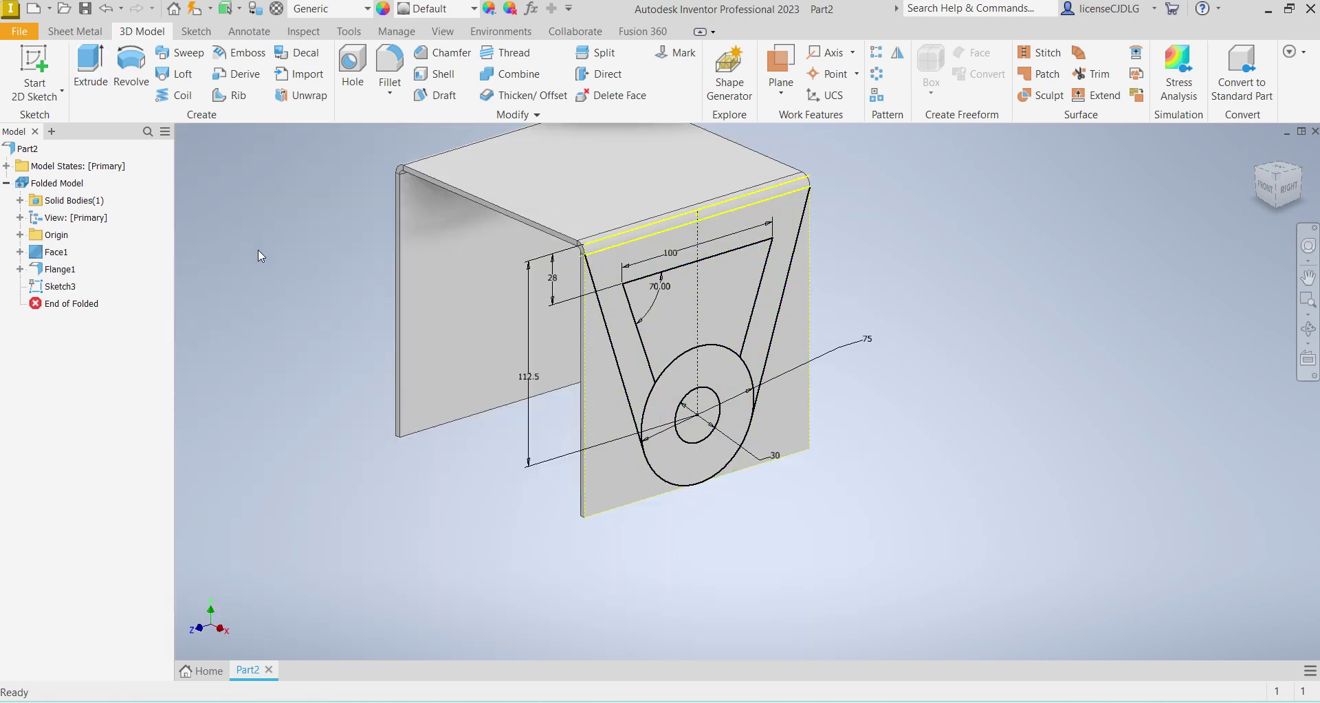
Step: Reopen the flange sketch, project the flange's outer edges as normal geometry to close the outer regions, and finish the sketch
right_click(59, 287)
click(119, 349)
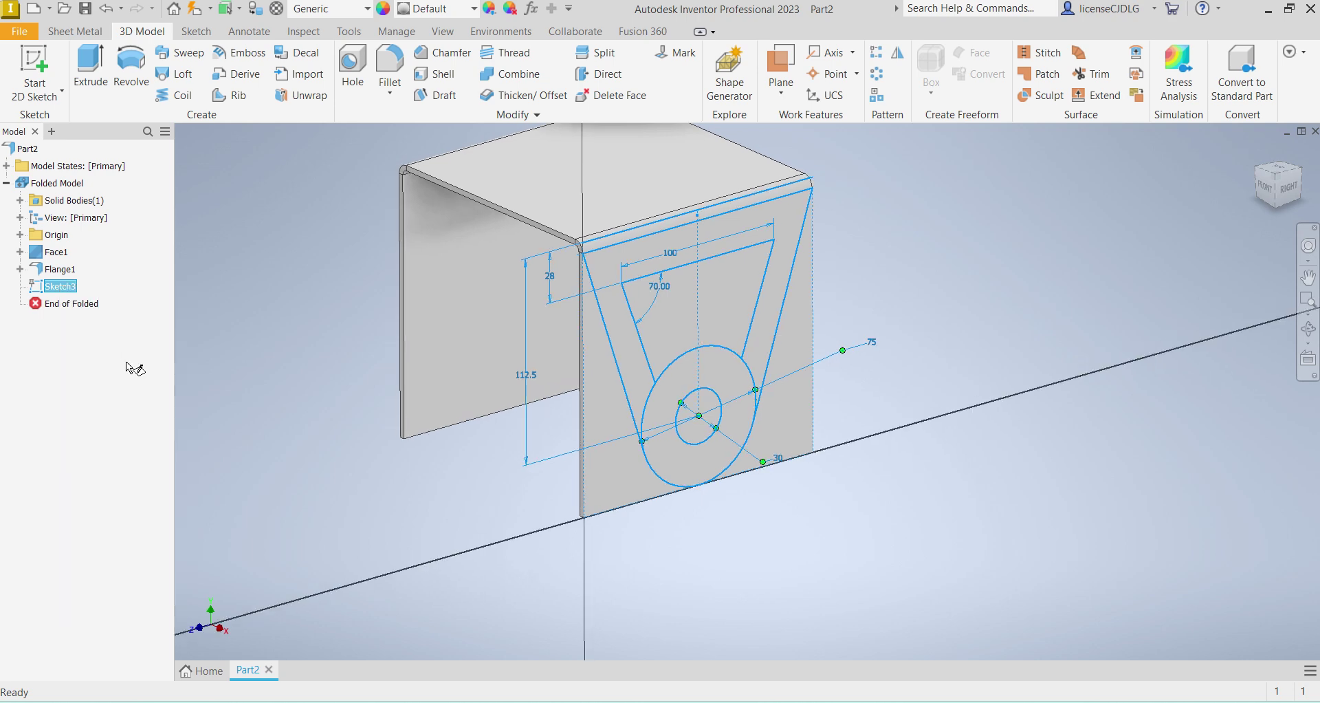
scroll(748, 572, up, 3)
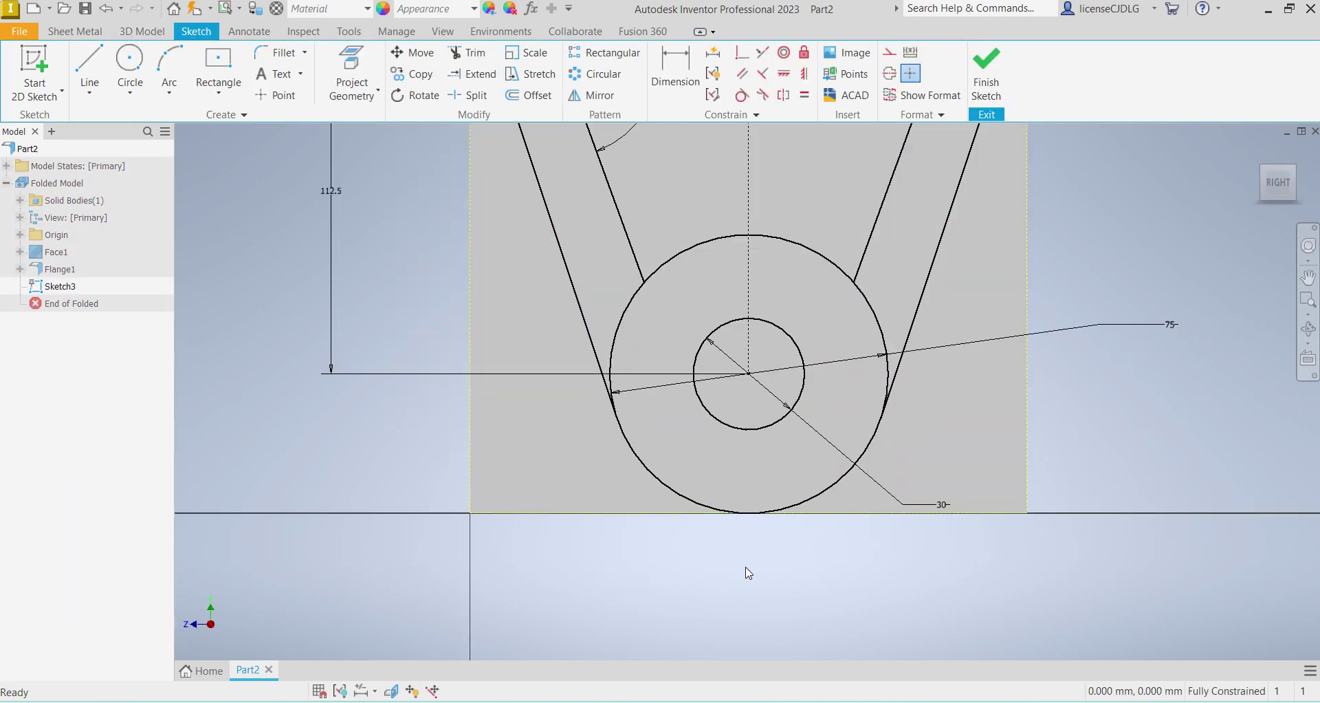
scroll(759, 519, up, 3)
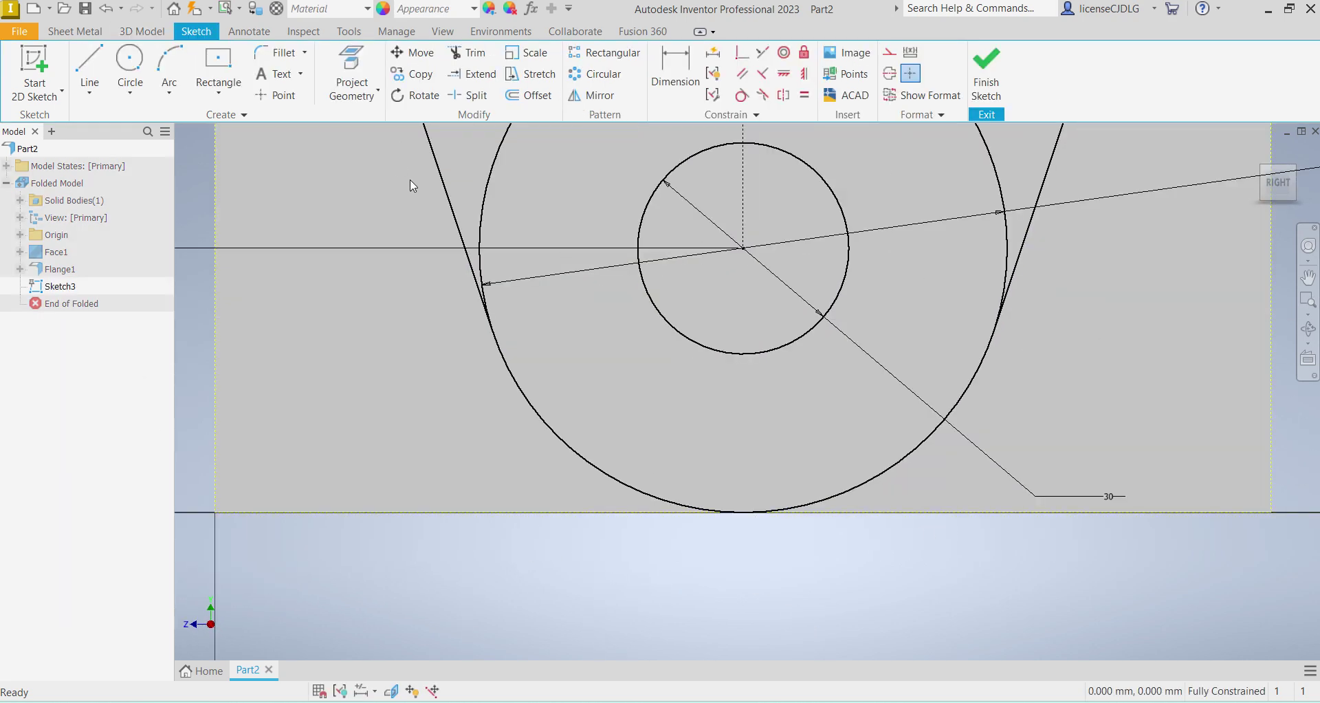
click(327, 72)
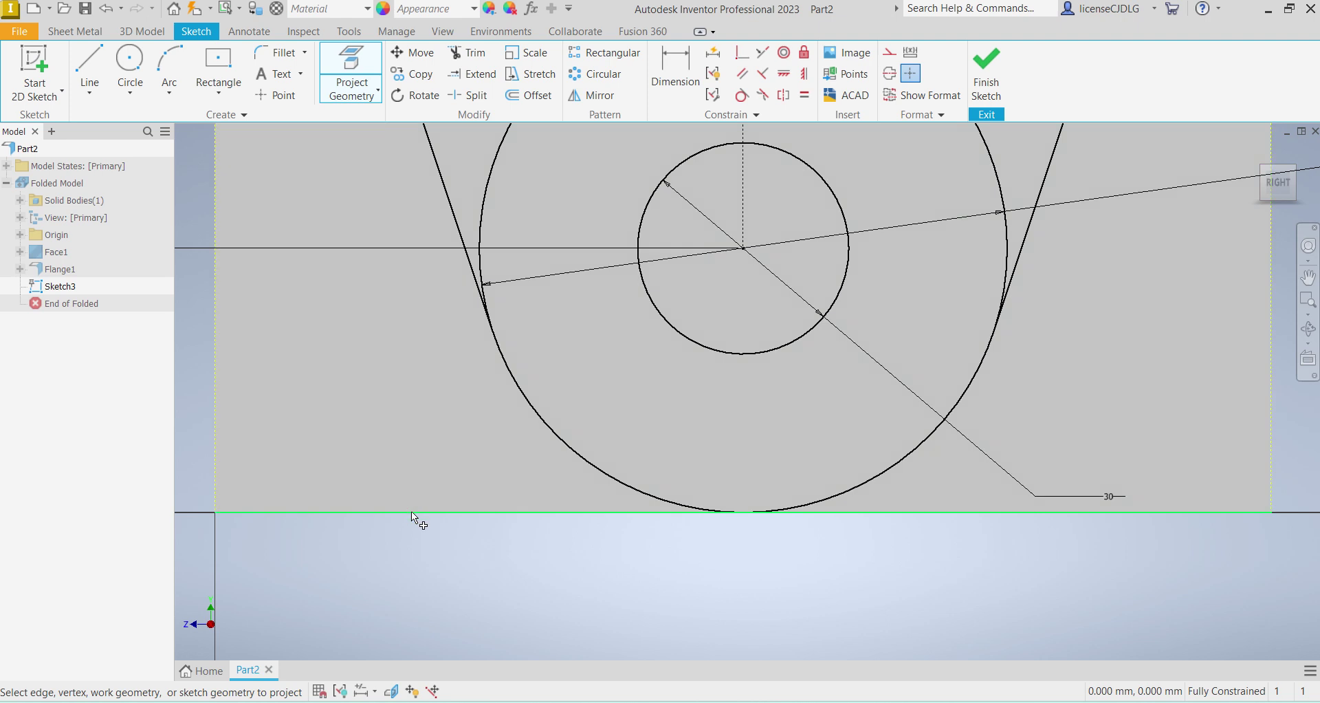
click(529, 509)
scroll(530, 509, down, 5)
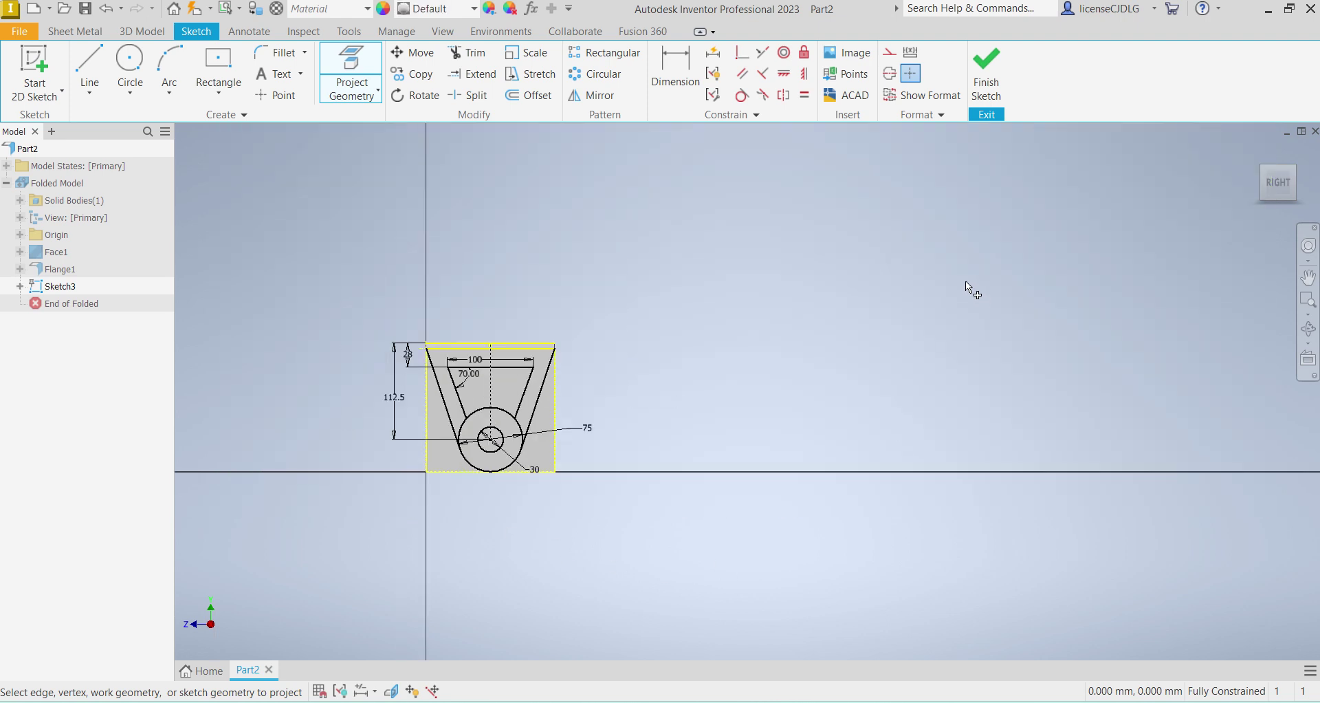
click(986, 75)
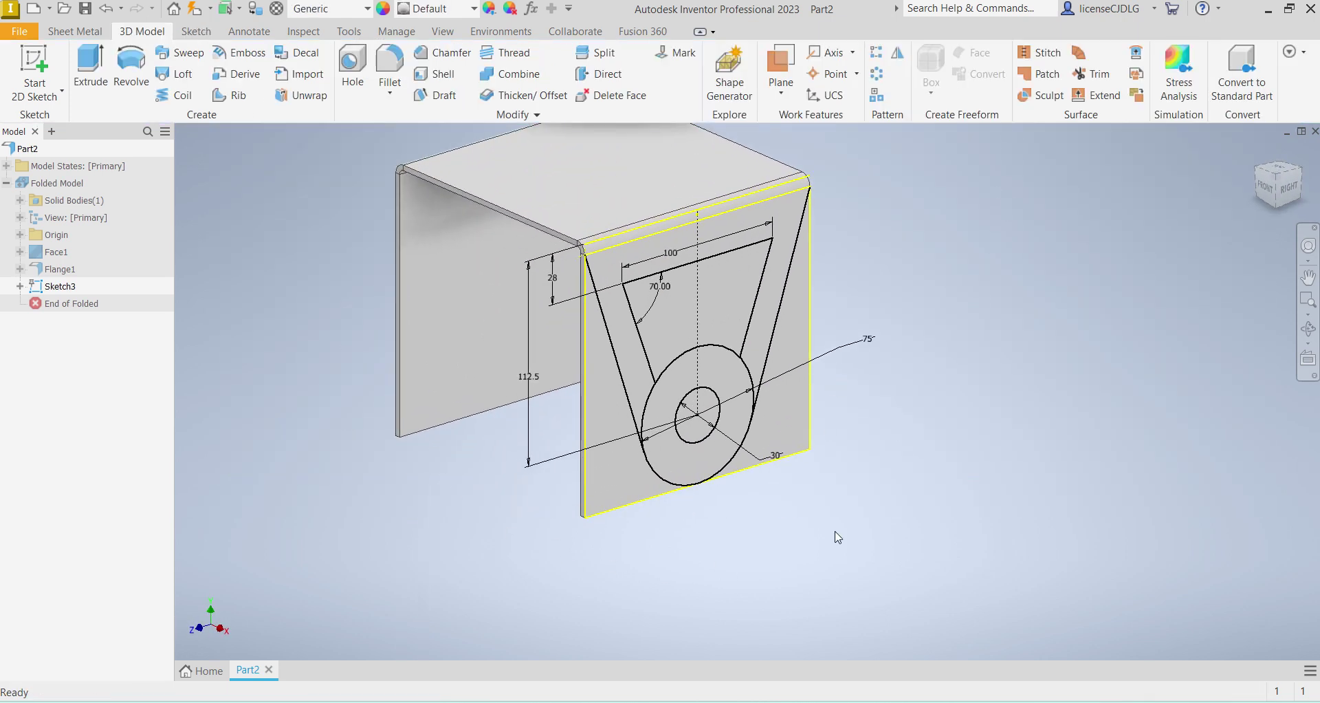
Step: Extrude-cut 10 mm through the flange using the two outer corner regions, the 30 mm circle and the trapezoidal cut-out as profiles
click(90, 69)
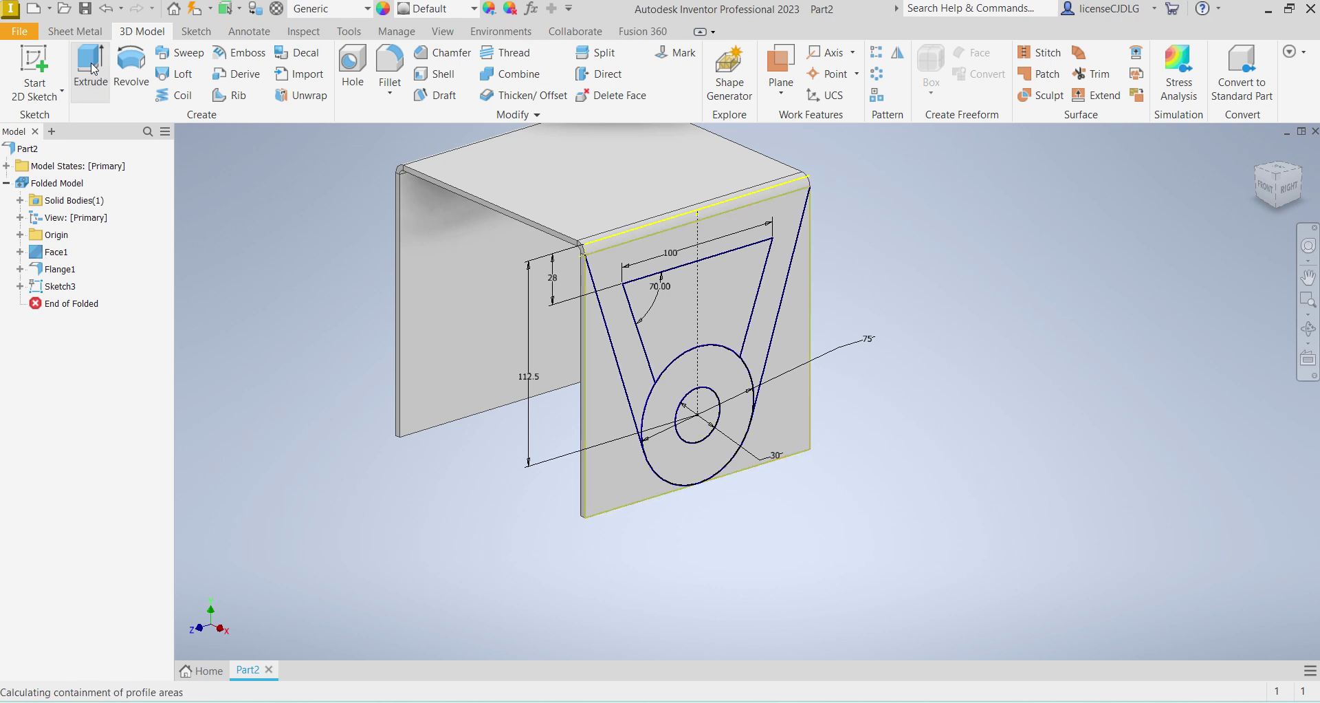
click(292, 340)
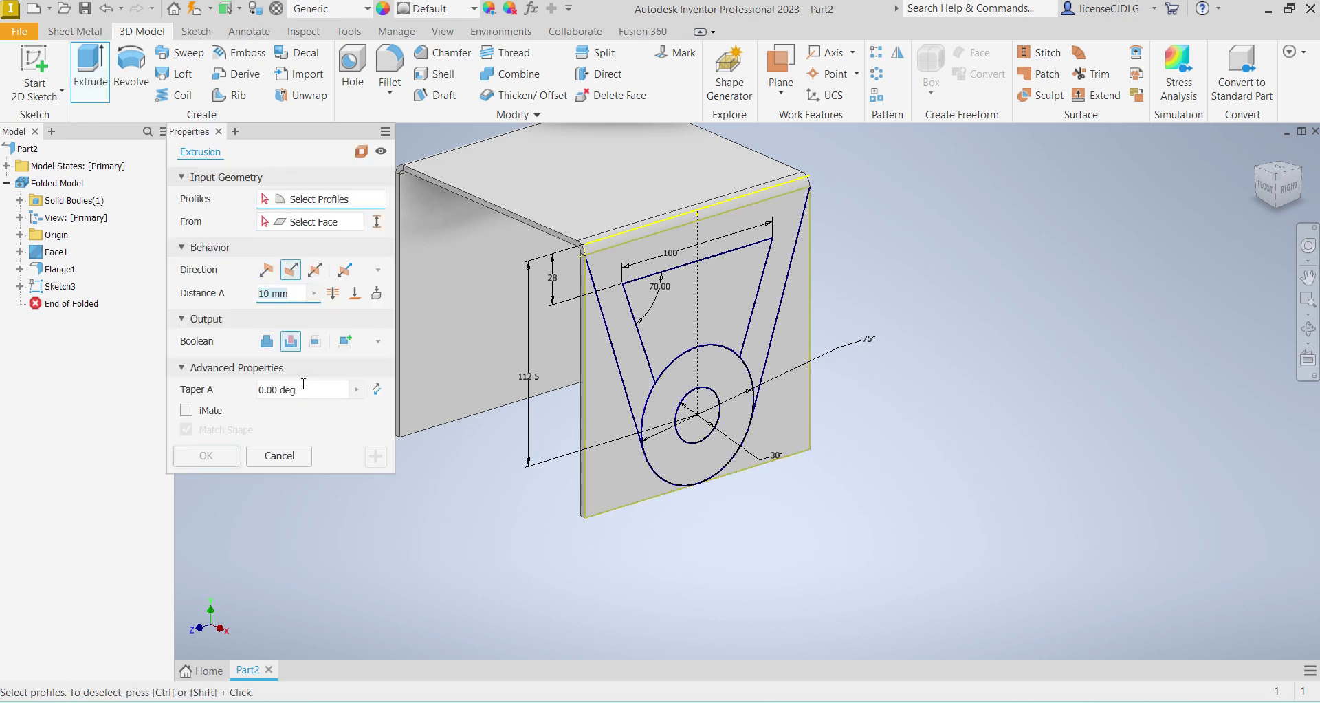
click(637, 491)
click(792, 432)
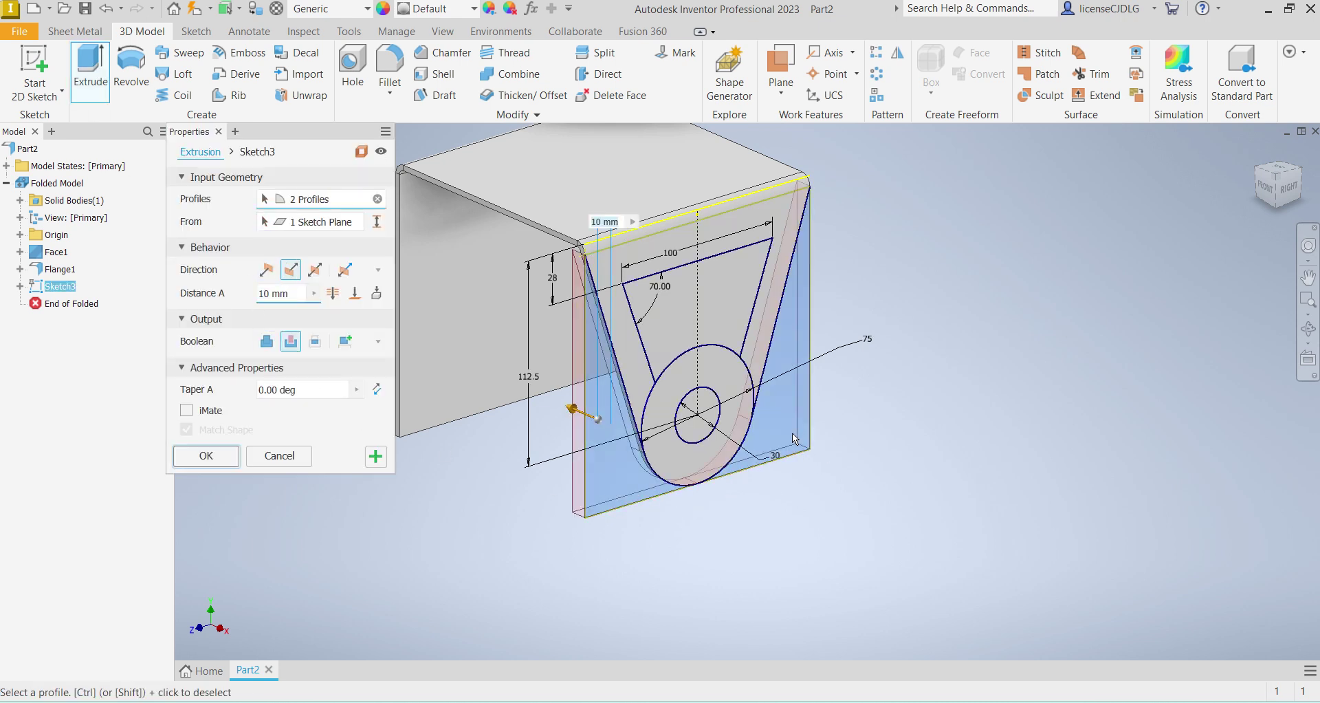
click(700, 411)
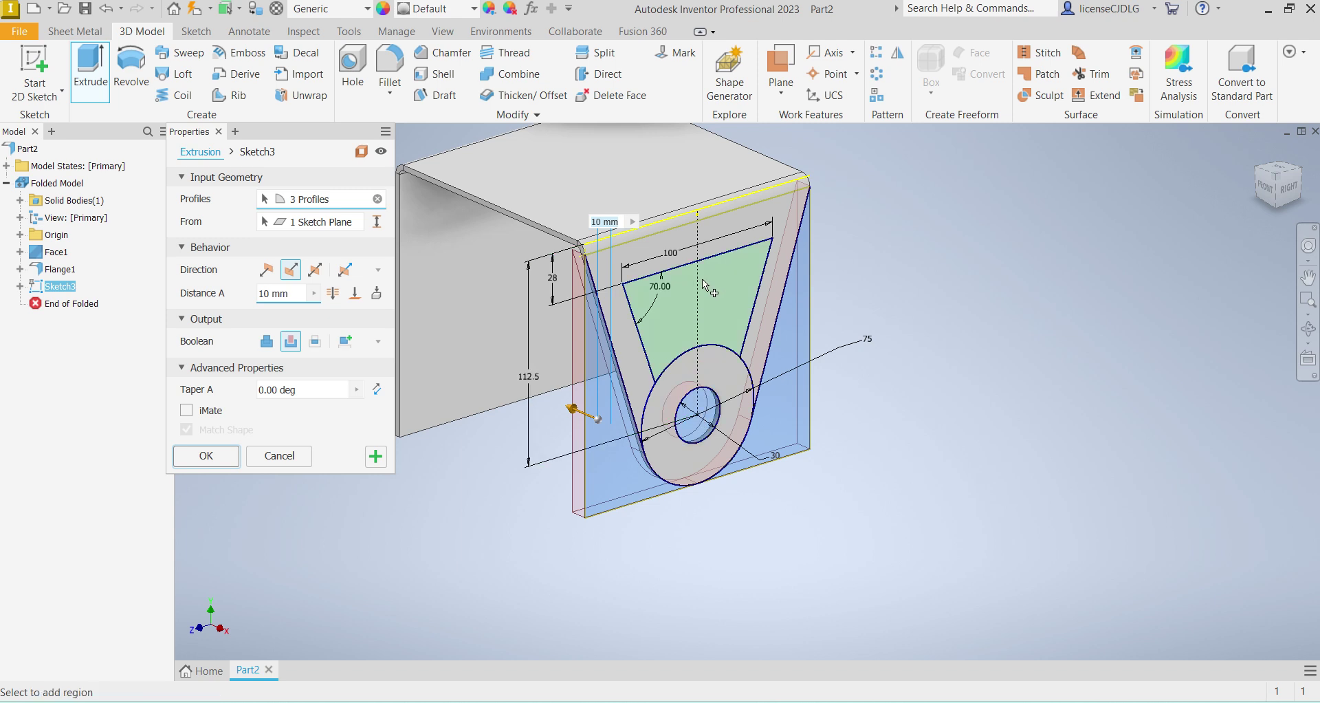
click(702, 285)
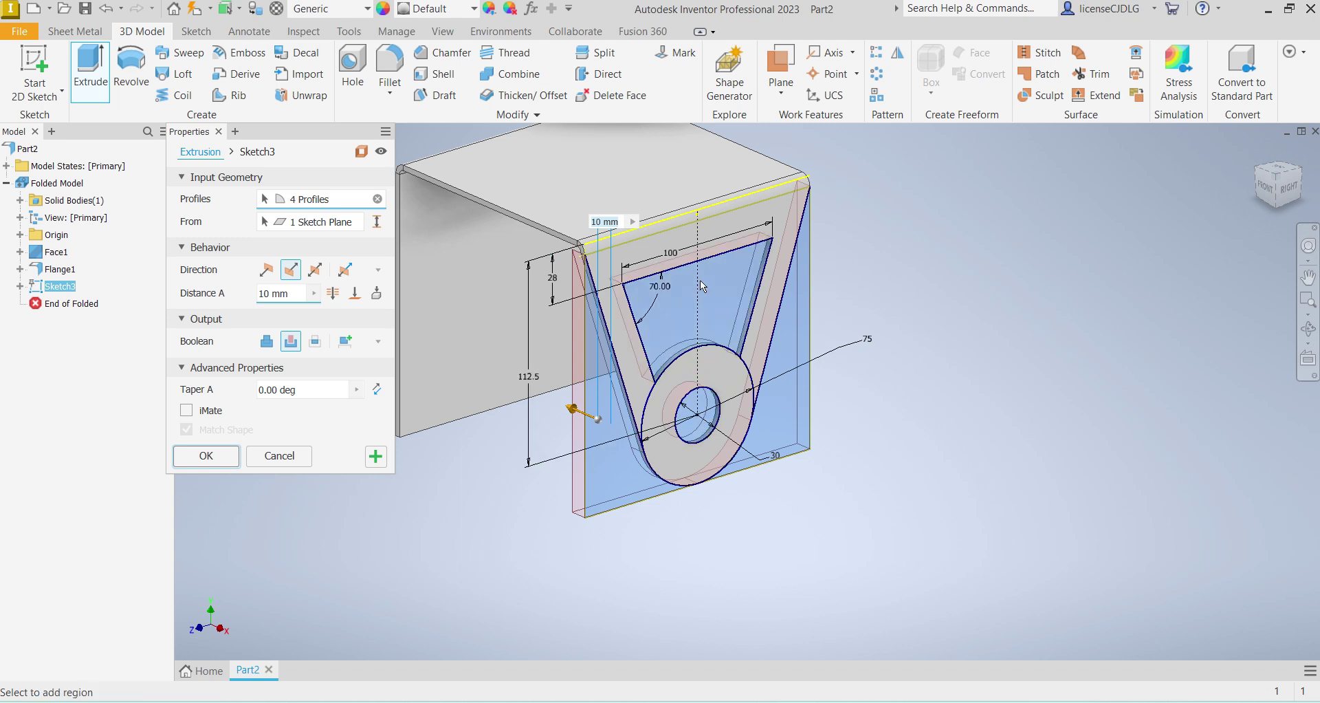
click(207, 457)
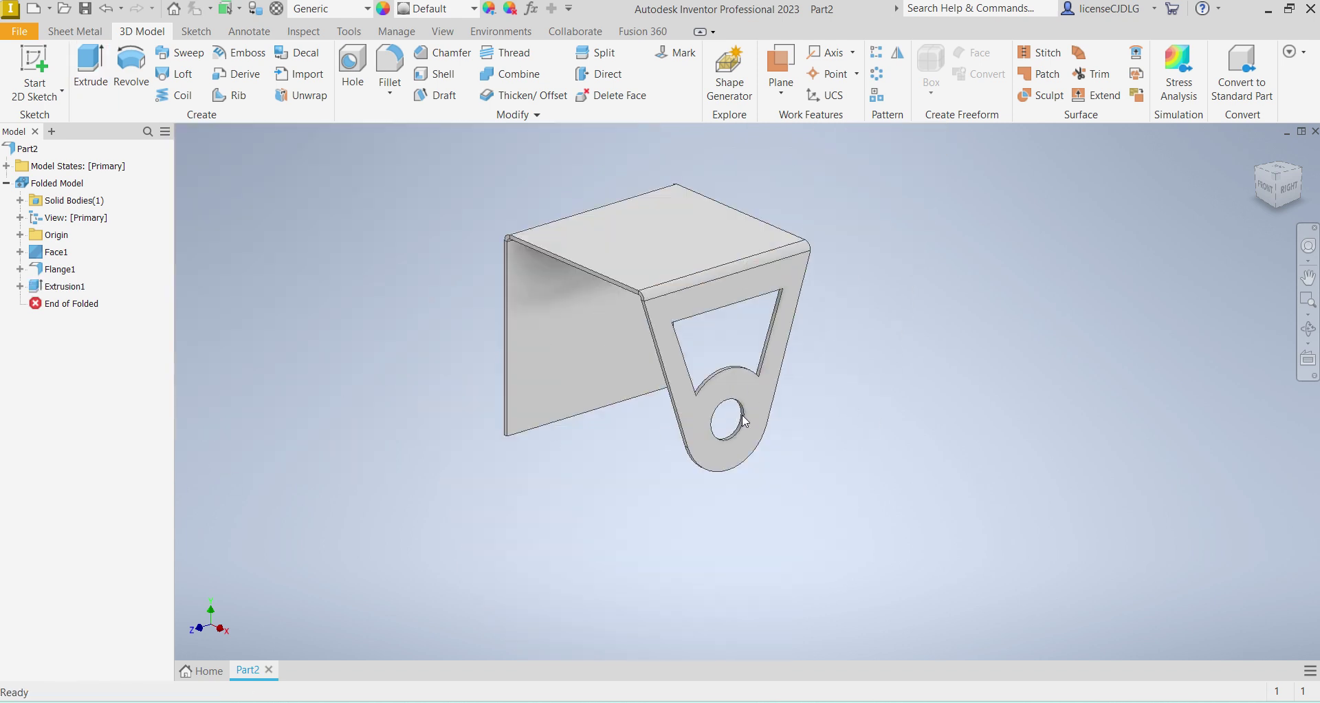
Step: Mirror the extruded cut about the YZ plane onto the opposite flange and compare the model with the Ex 01 drawing
click(74, 272)
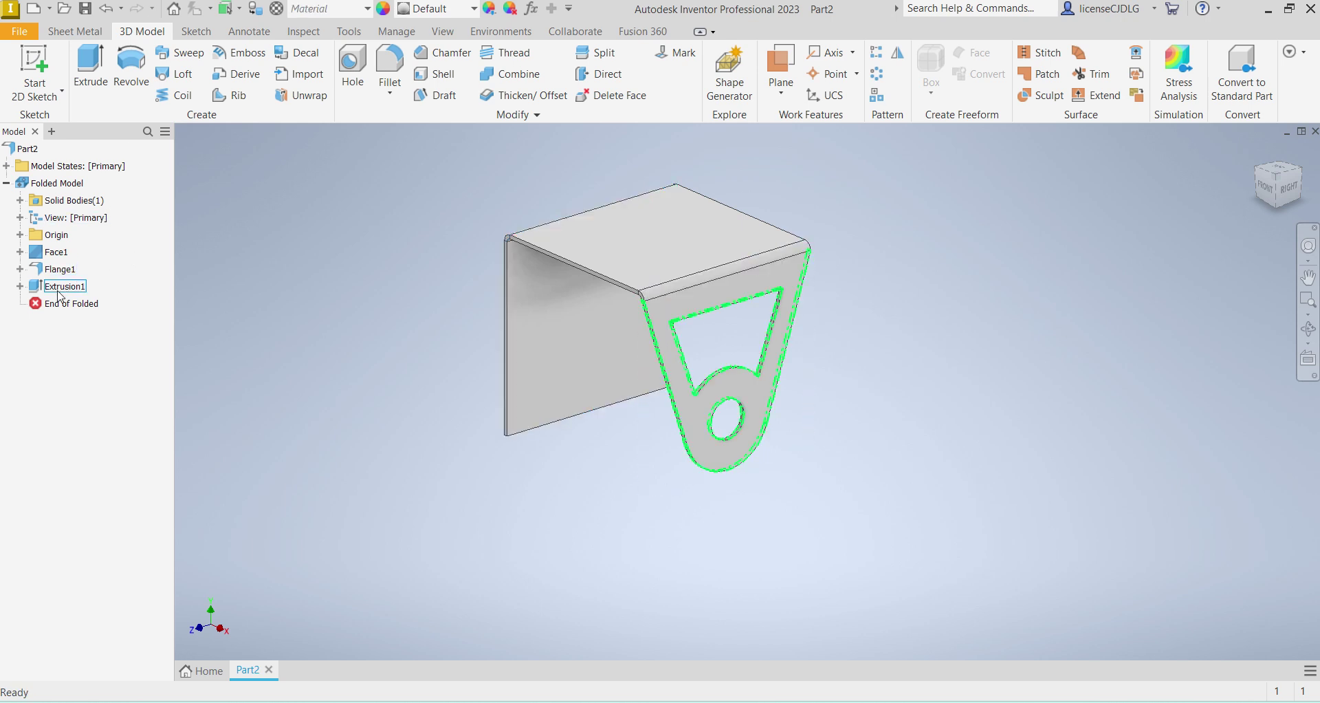
click(61, 286)
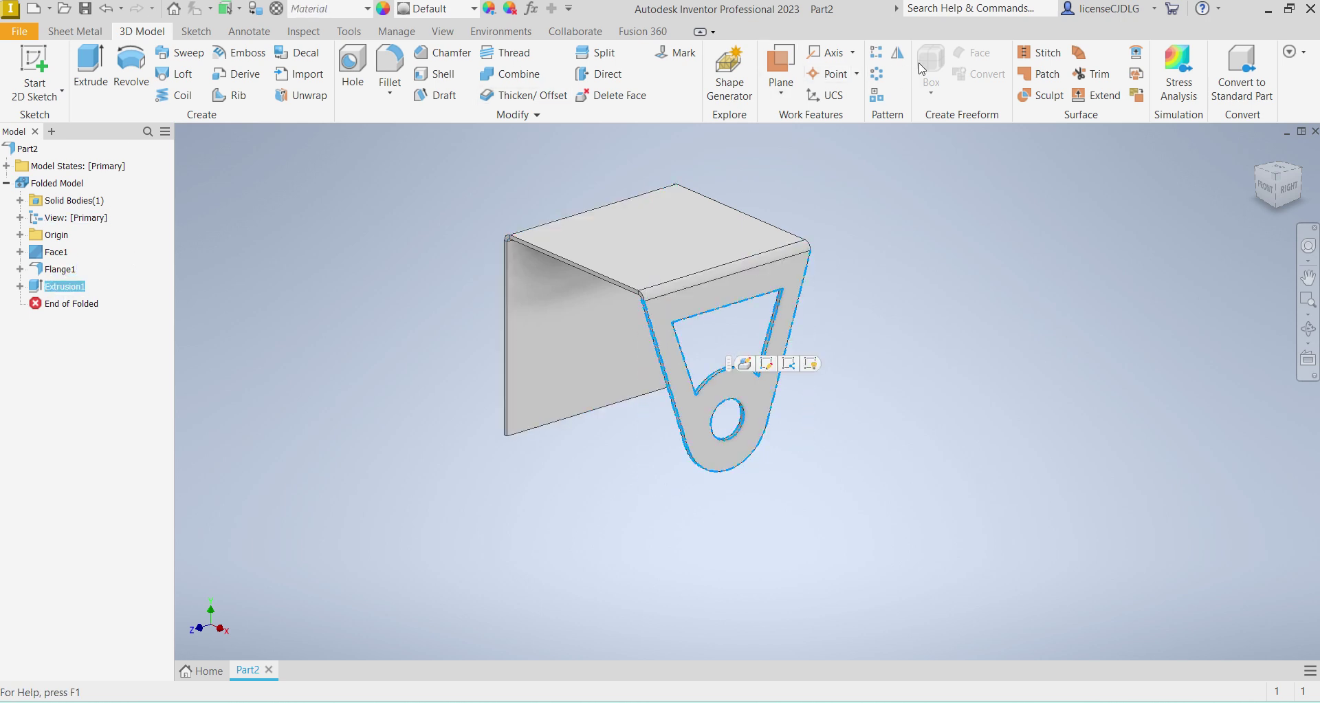
click(899, 54)
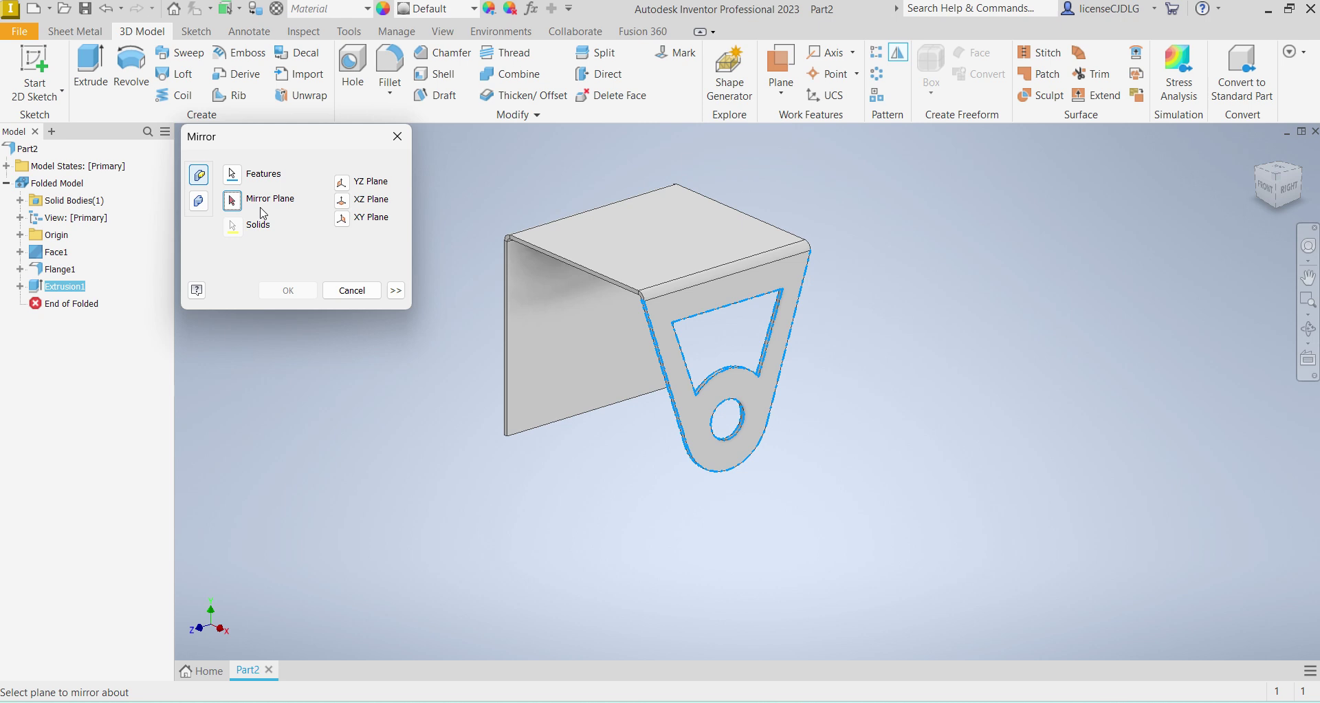
click(20, 234)
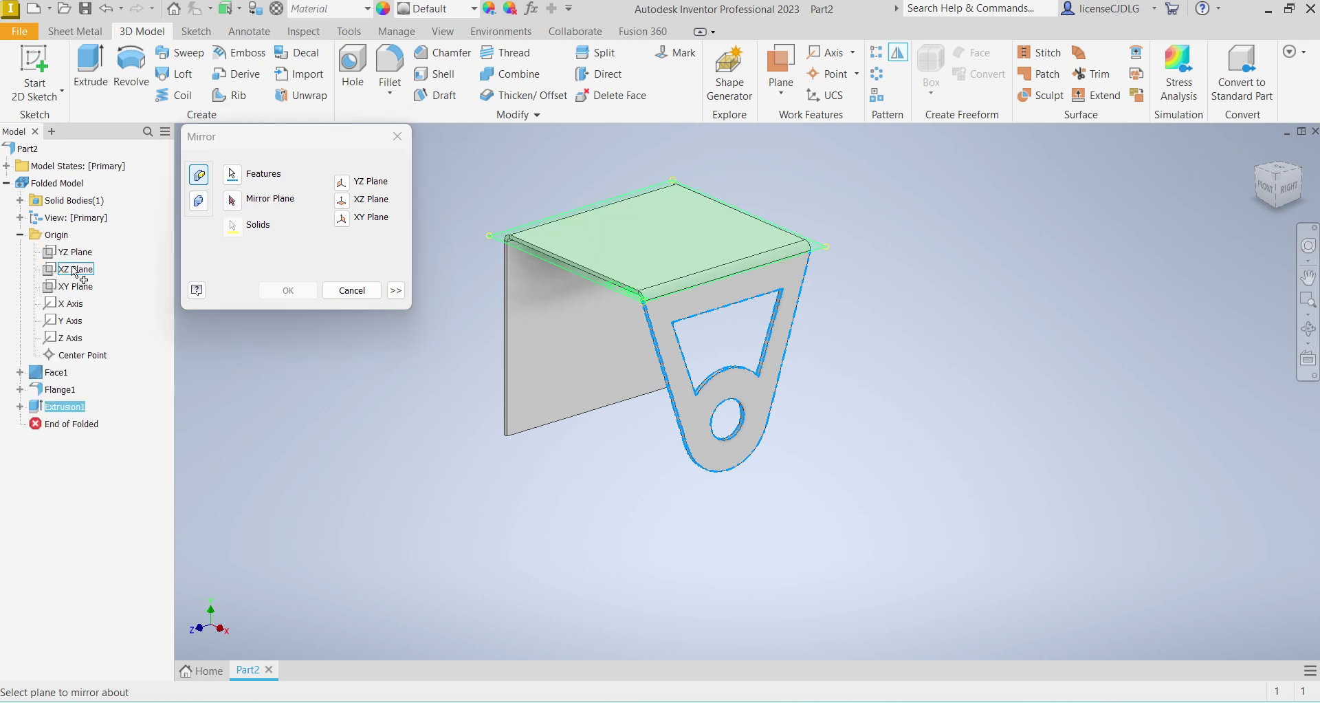
click(76, 269)
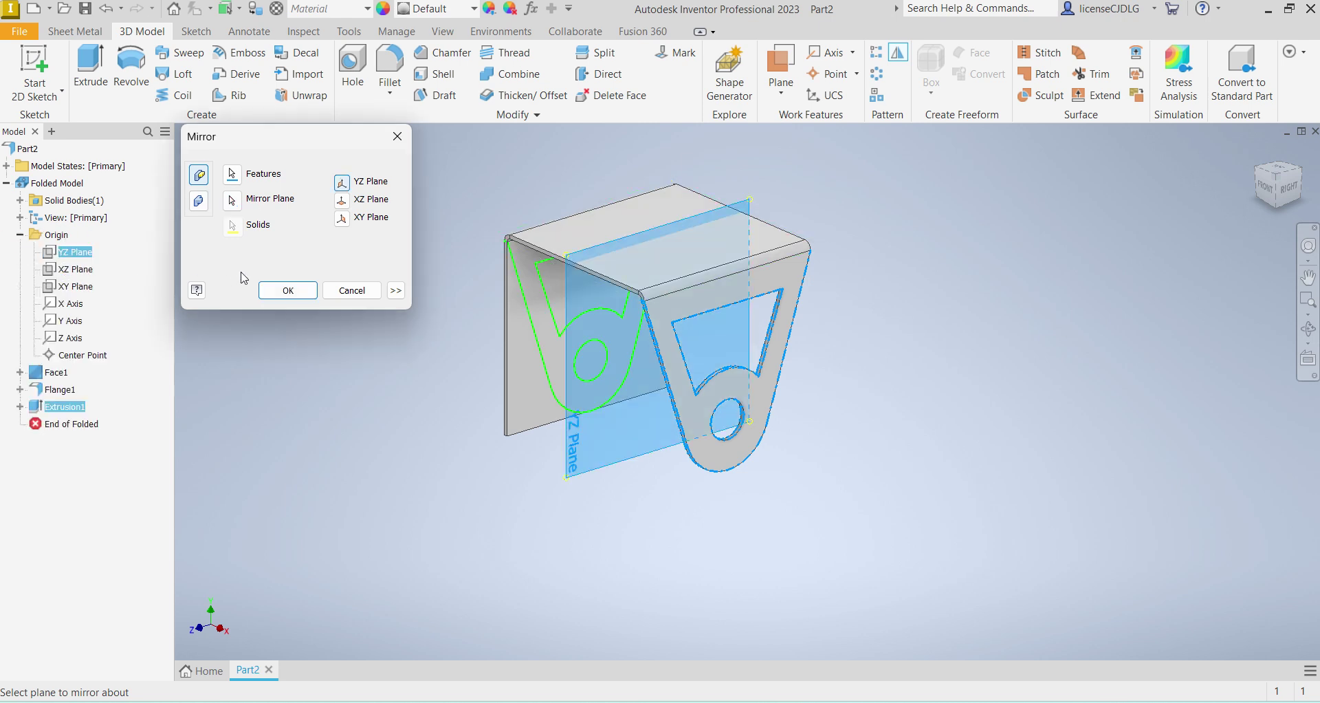
click(288, 290)
middle_drag(752, 346, 668, 373)
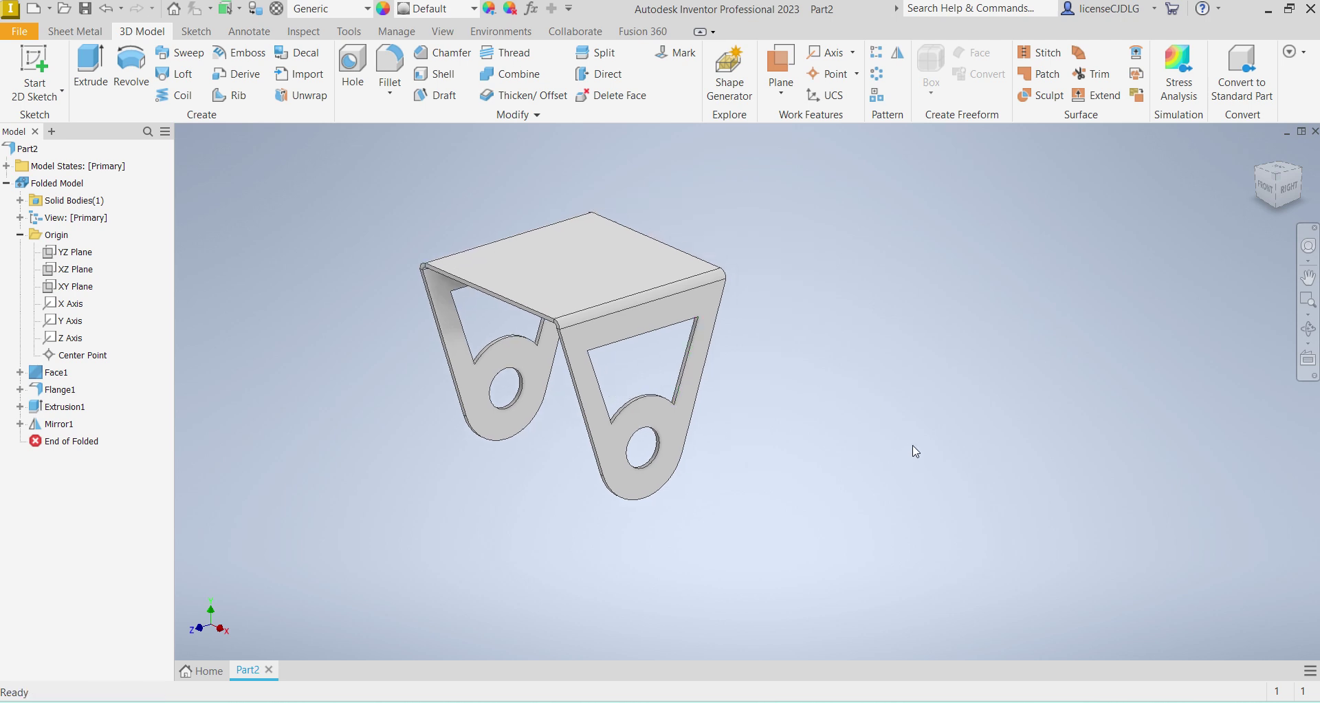
mouse_move(893, 702)
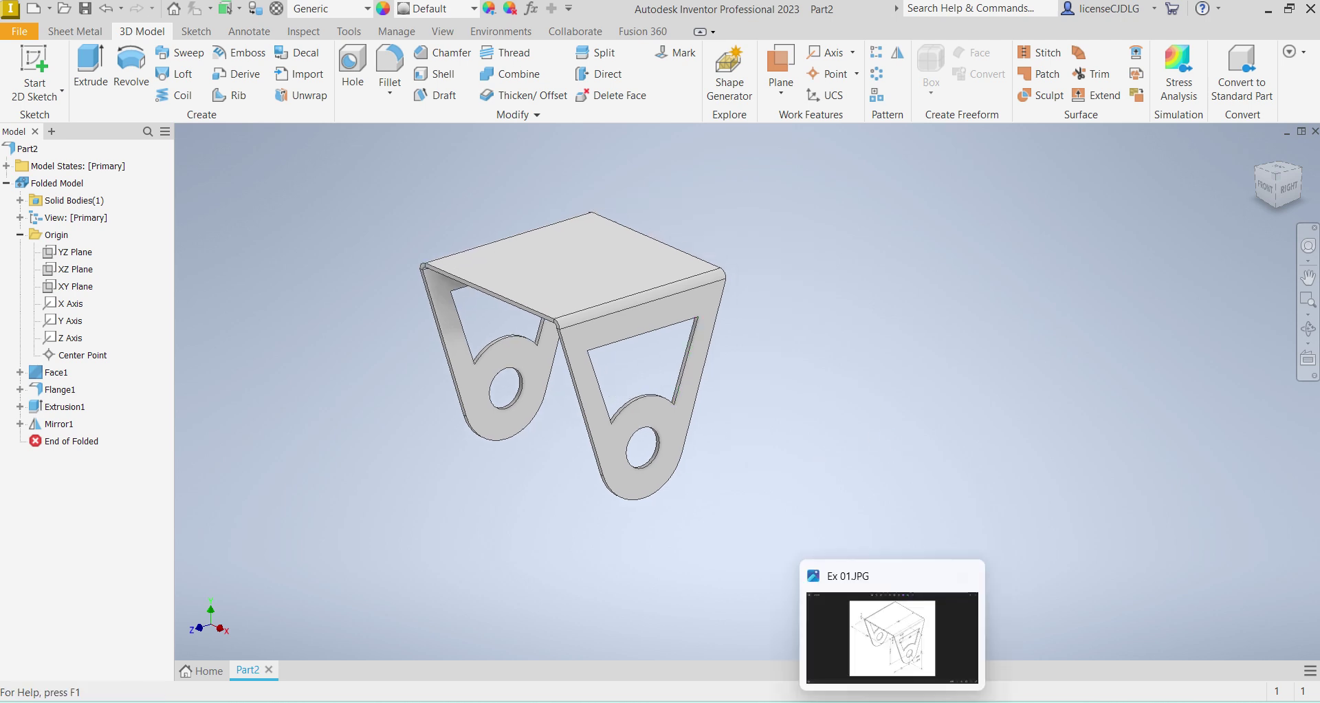
click(910, 645)
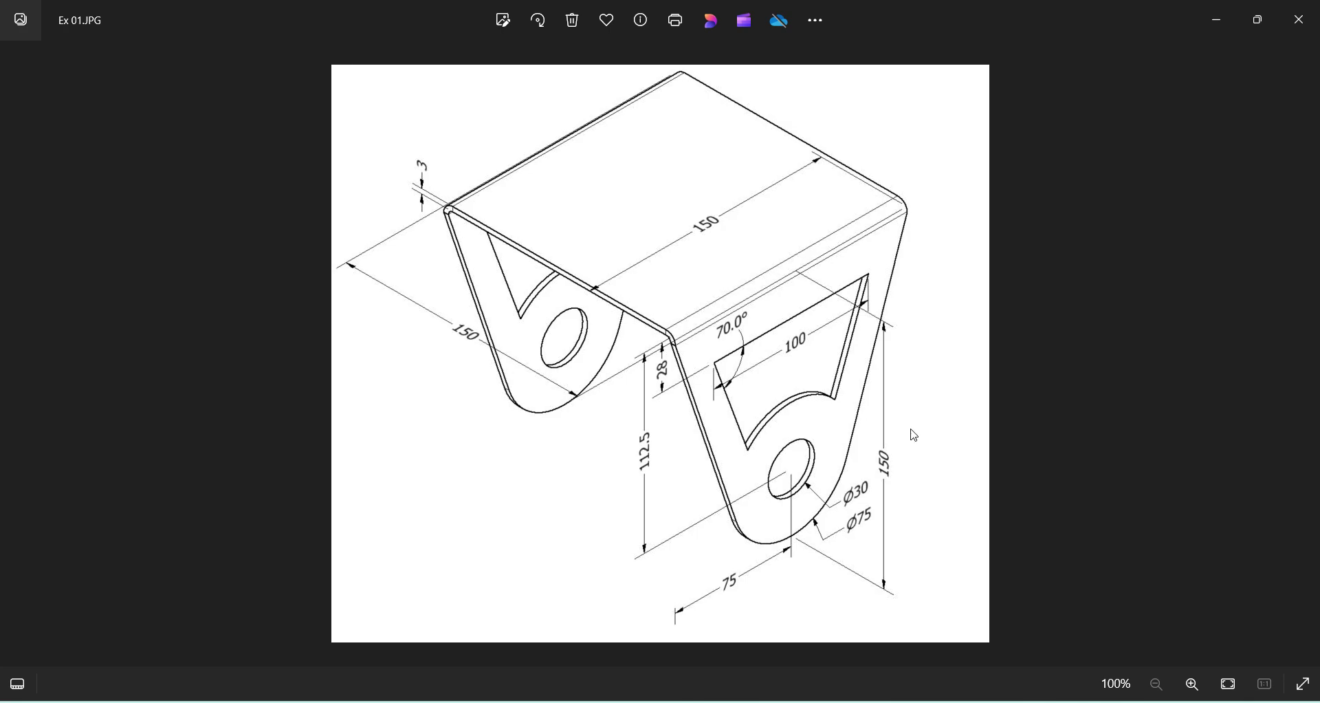
click(942, 638)
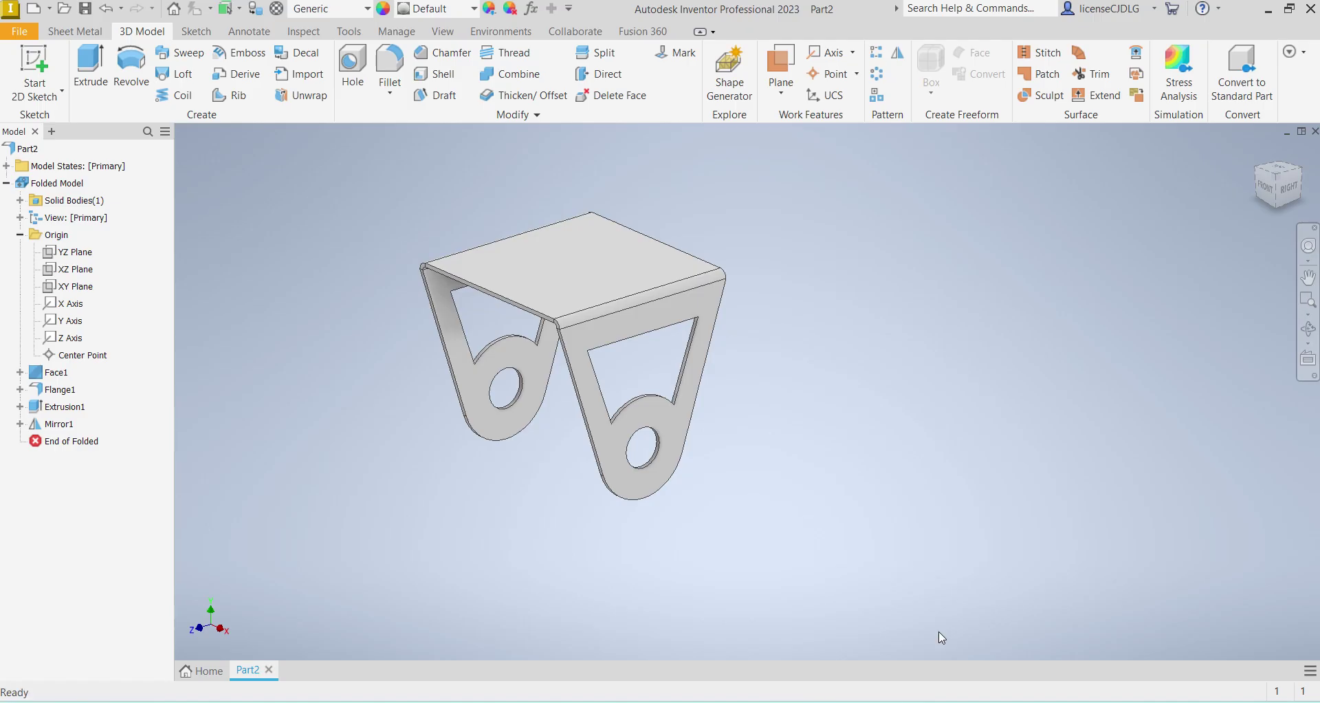
Step: Assign the Stainless Steel material from the Inventor Material Library to the bracket
click(343, 13)
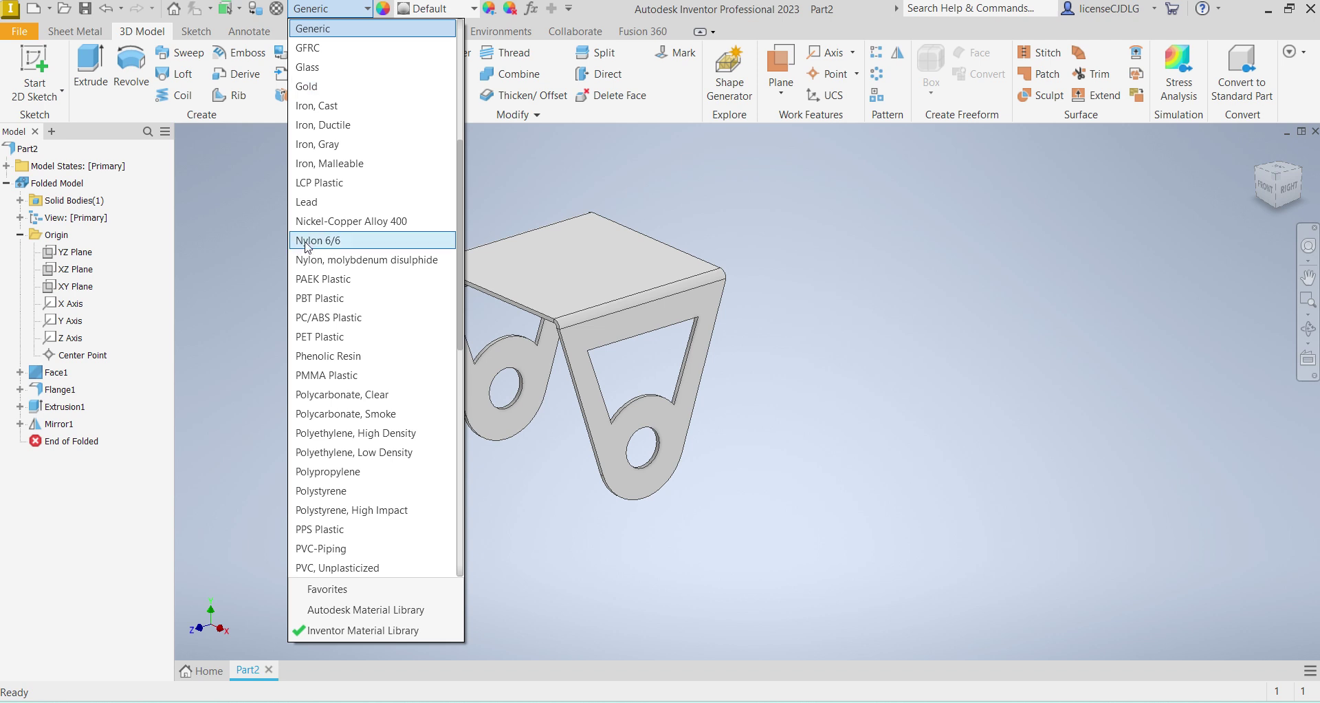
scroll(330, 344, down, 5)
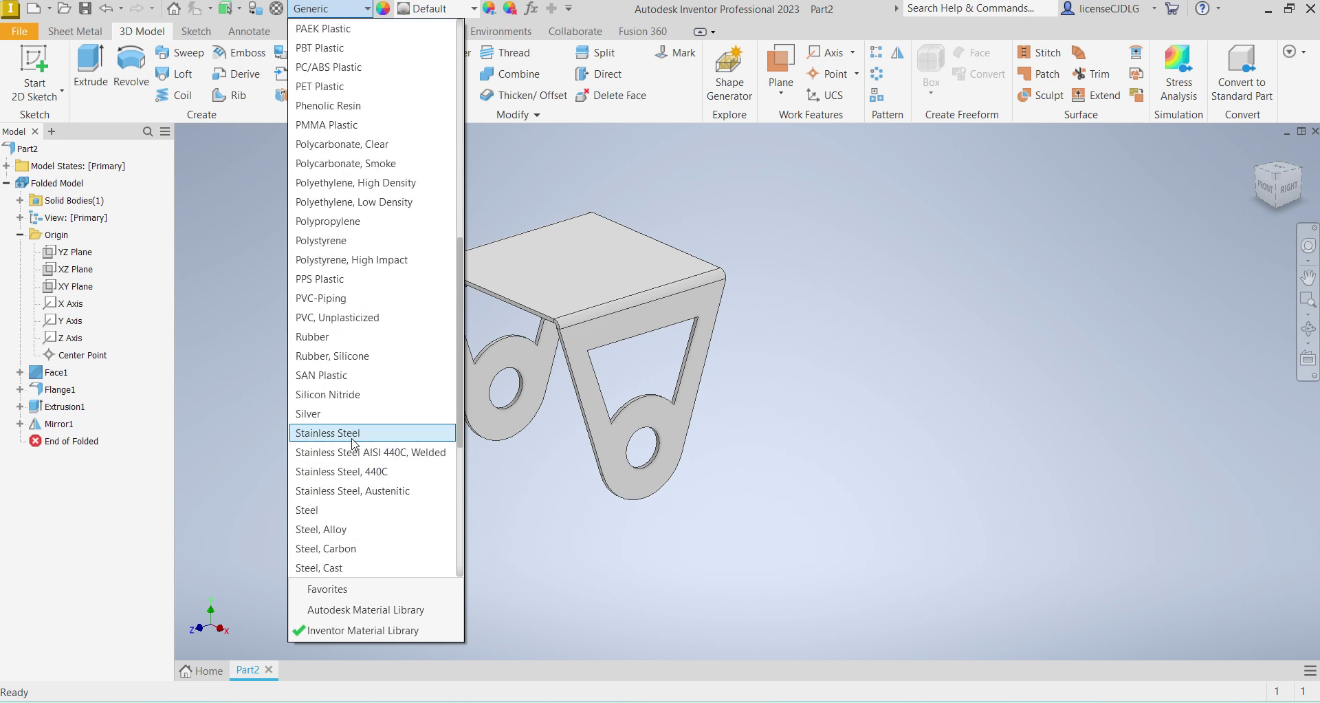
click(352, 439)
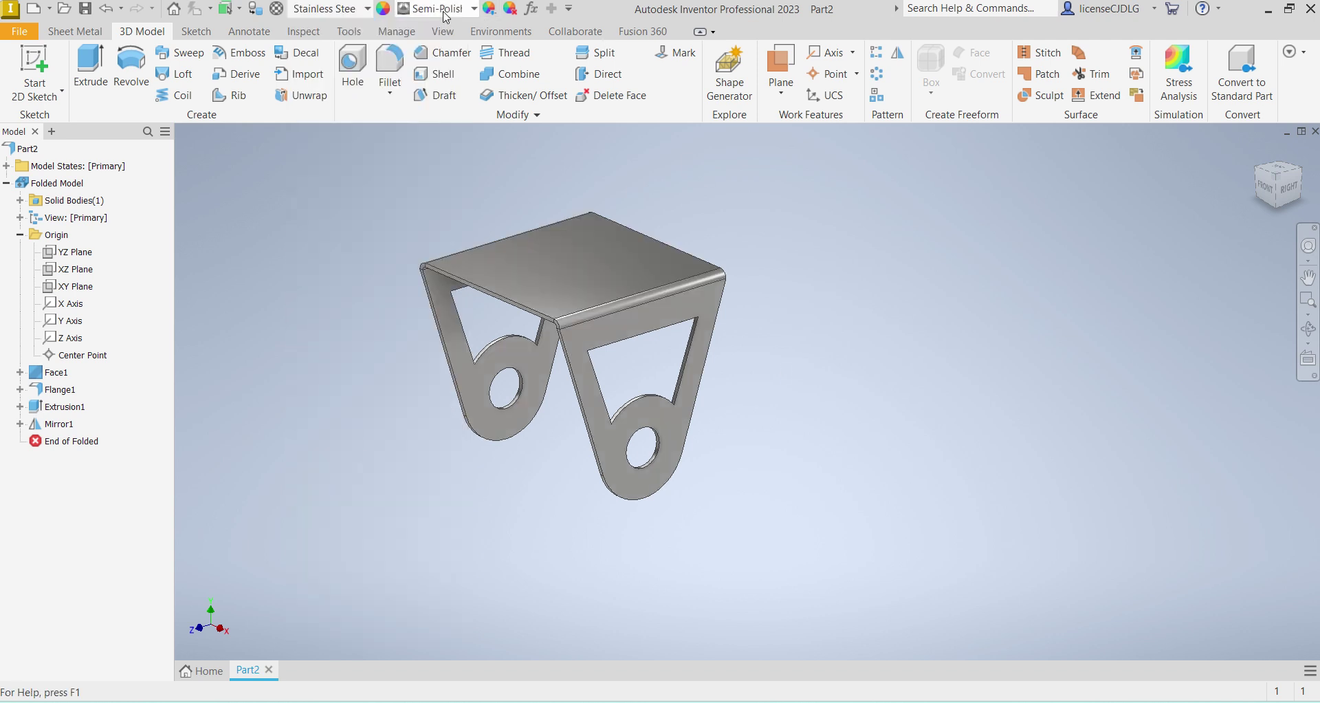
Step: Set the bracket's appearance to Steel Blue from the Inventor Material Library
click(479, 13)
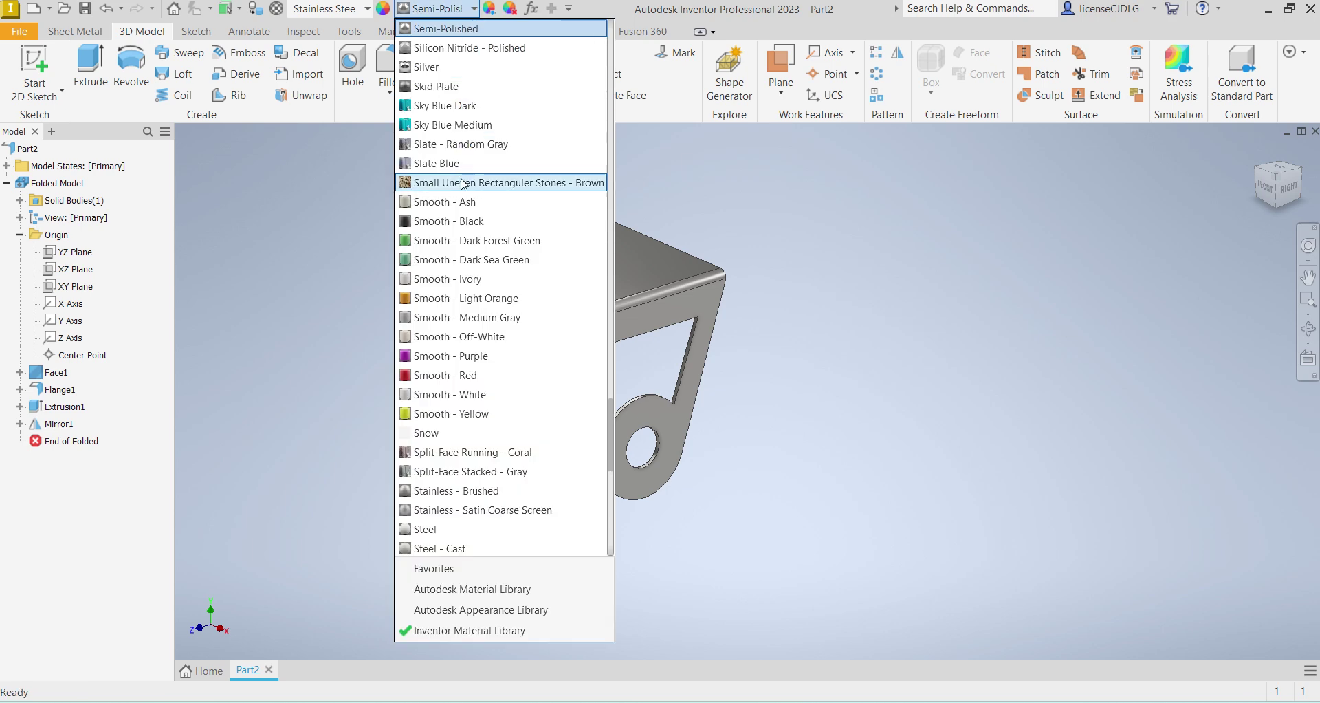
scroll(480, 275, down, 3)
scroll(475, 344, down, 3)
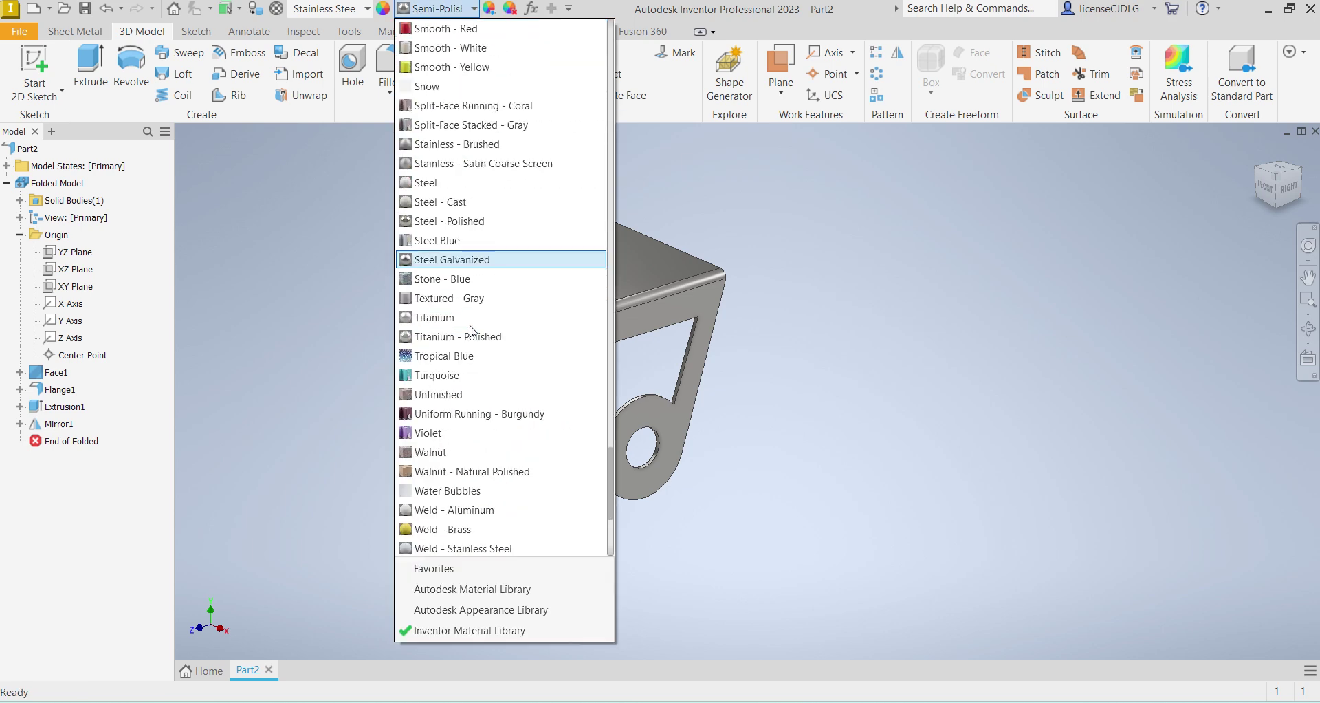
scroll(472, 331, down, 5)
scroll(469, 340, up, 8)
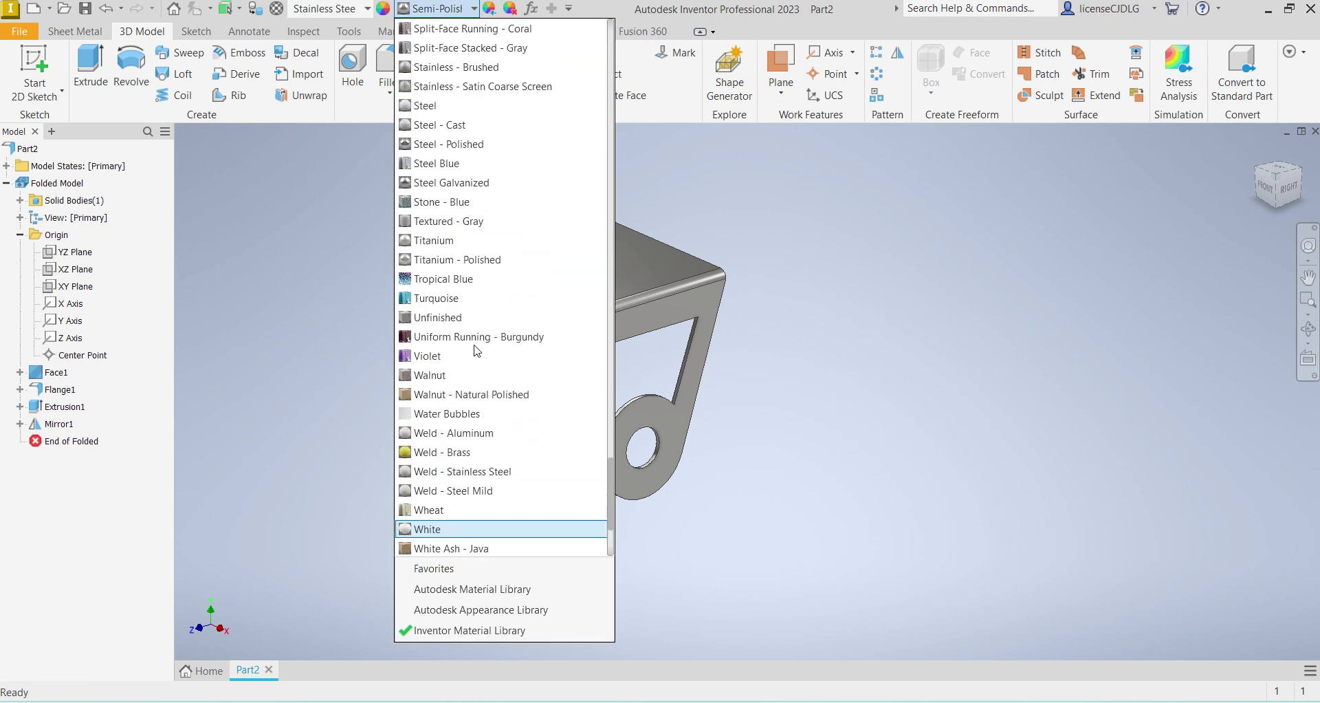
scroll(467, 343, up, 1)
scroll(462, 354, down, 1)
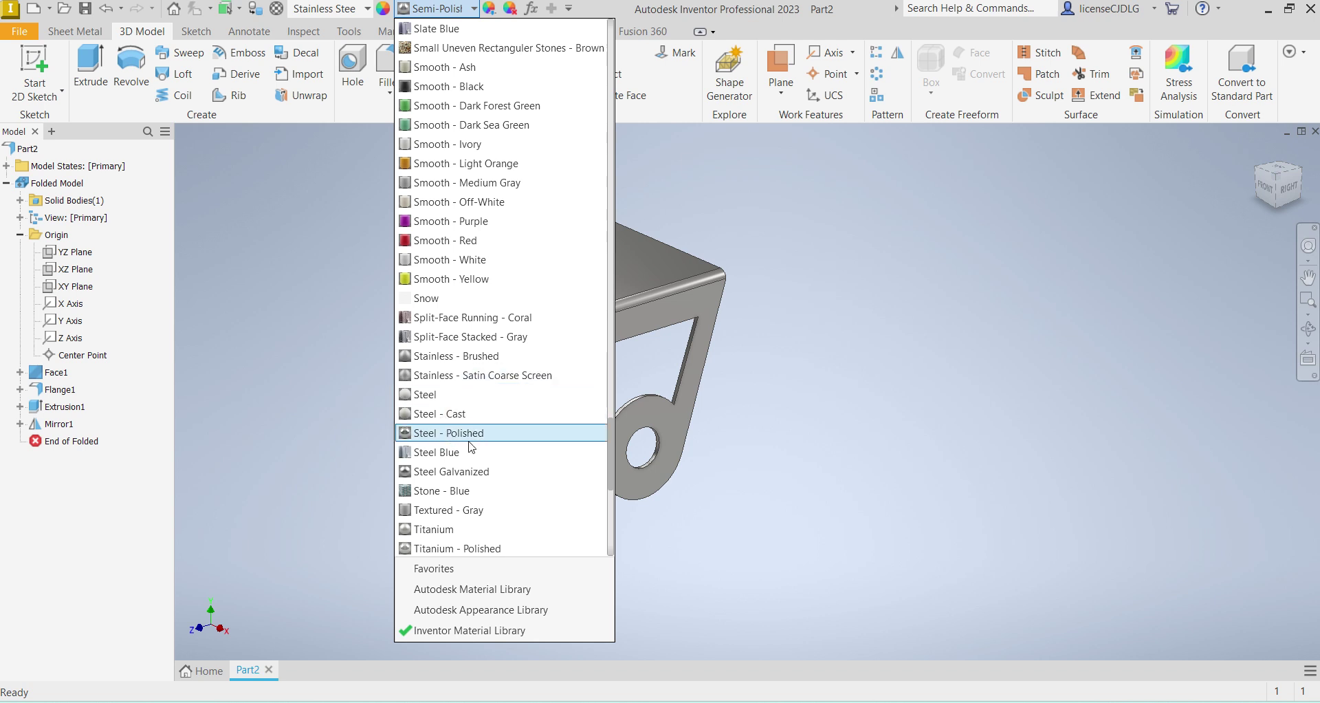
click(446, 453)
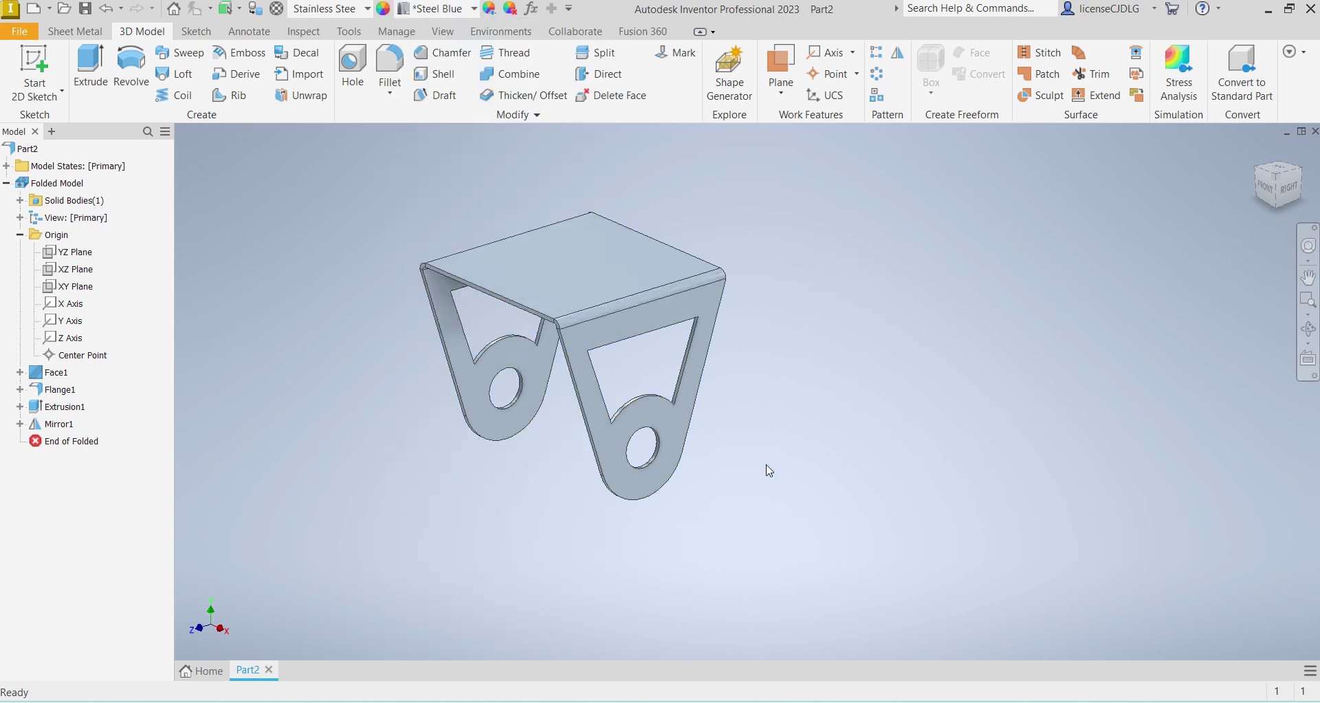
Step: Create the flat pattern of the bracket, inspect the unfolded shape and return to the folded part
middle_drag(764, 324, 712, 367)
scroll(654, 307, up, 3)
scroll(654, 307, down, 5)
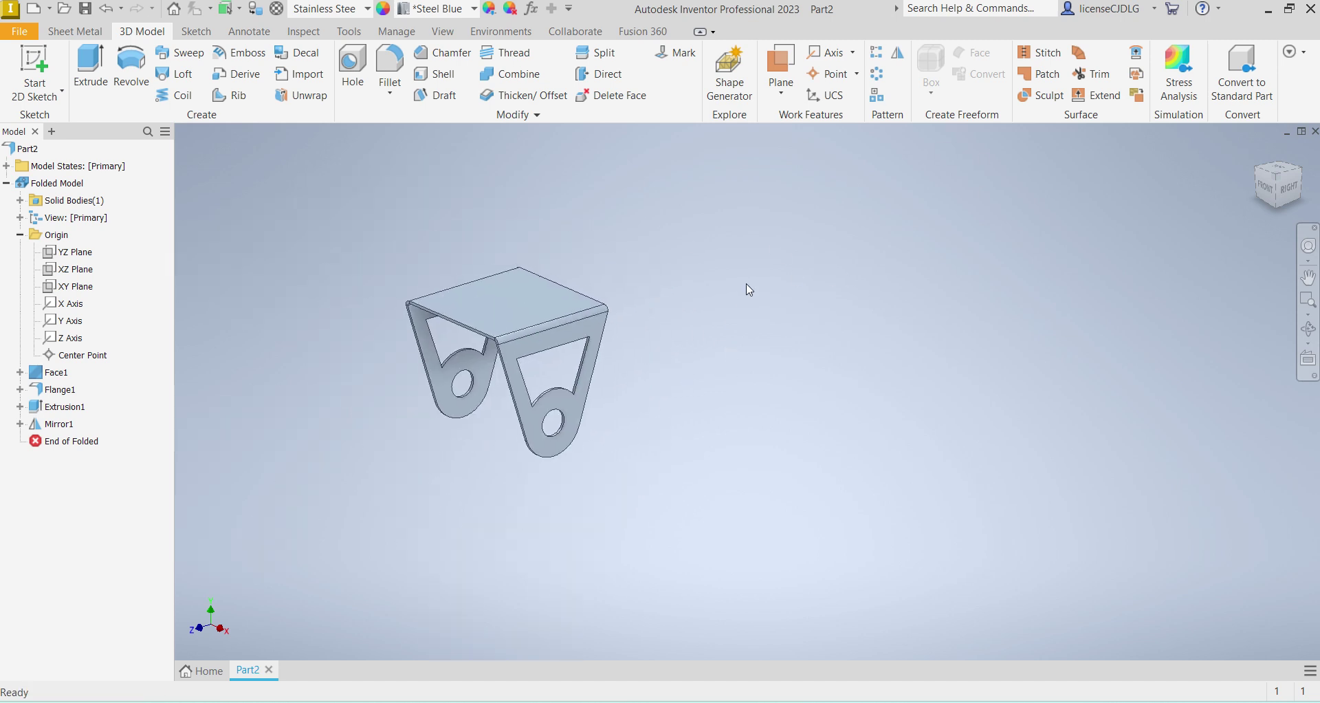
click(81, 32)
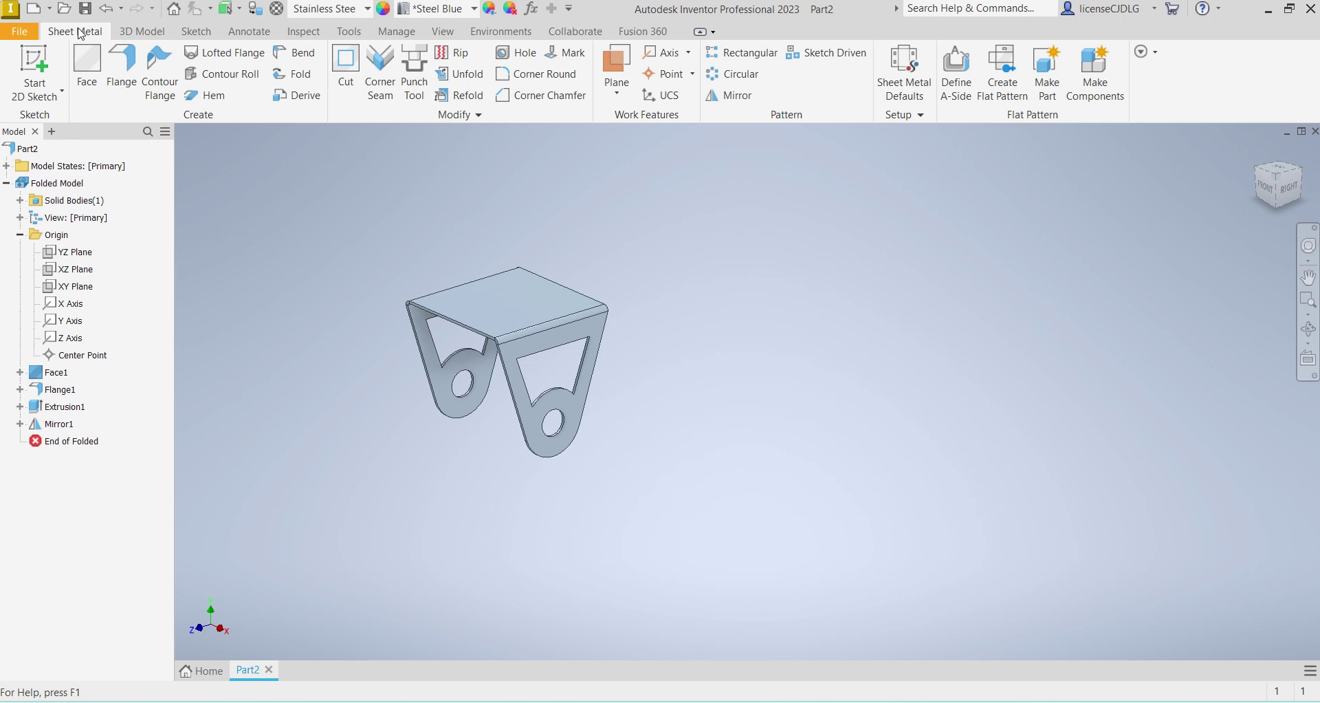
click(1018, 79)
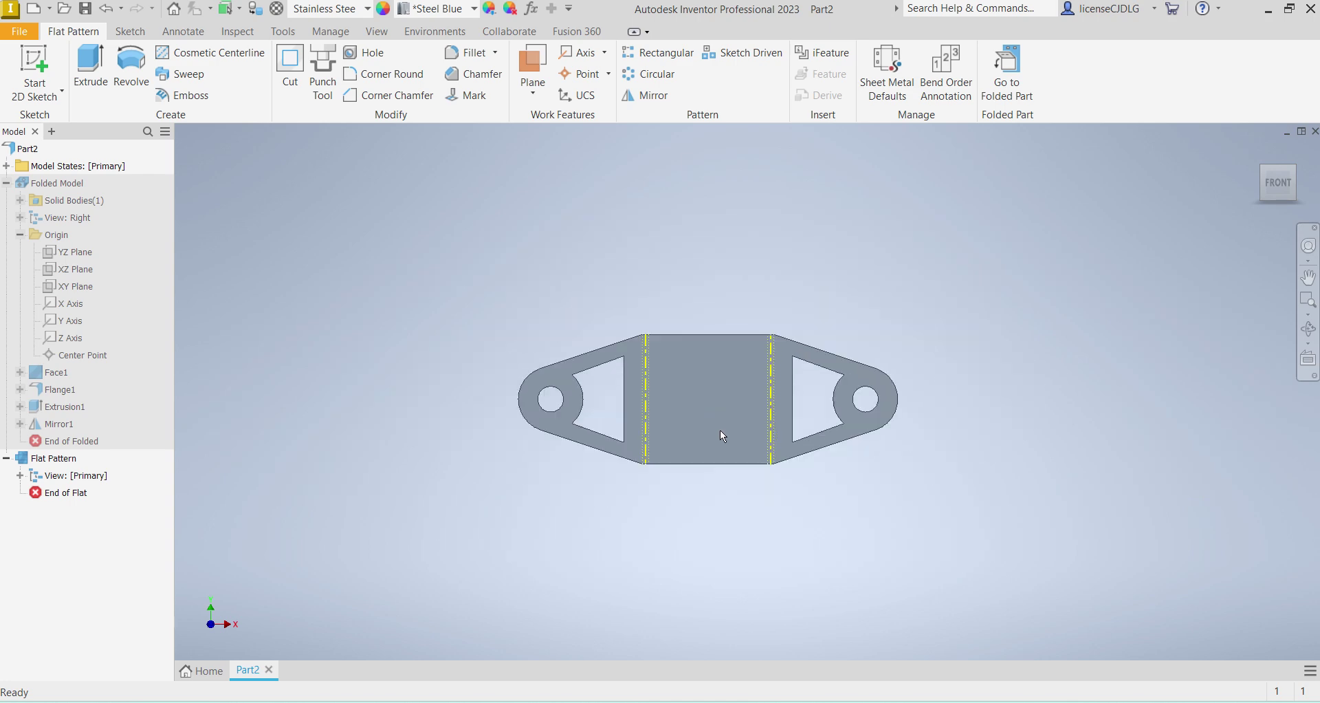
scroll(745, 438, down, 5)
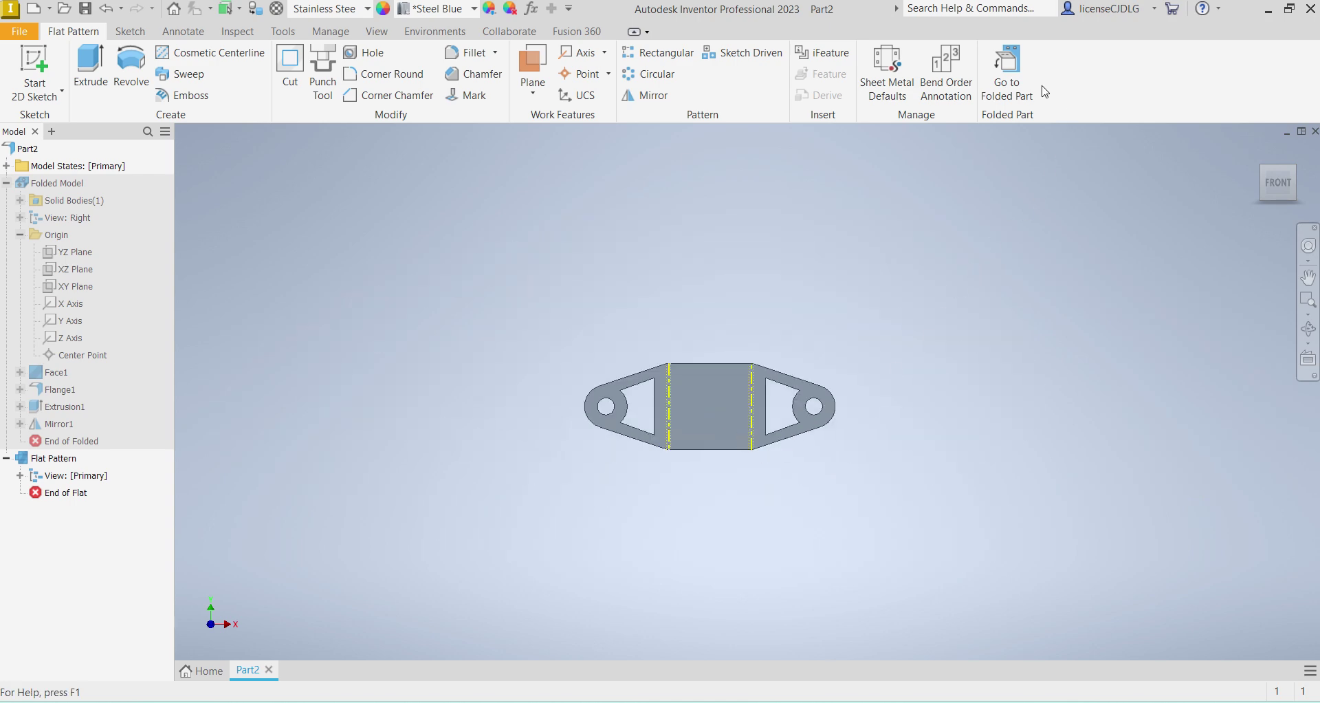
click(1017, 88)
Step: Inspect the folded bracket and start saving it as an Autodesk Inventor part
scroll(543, 375, up, 5)
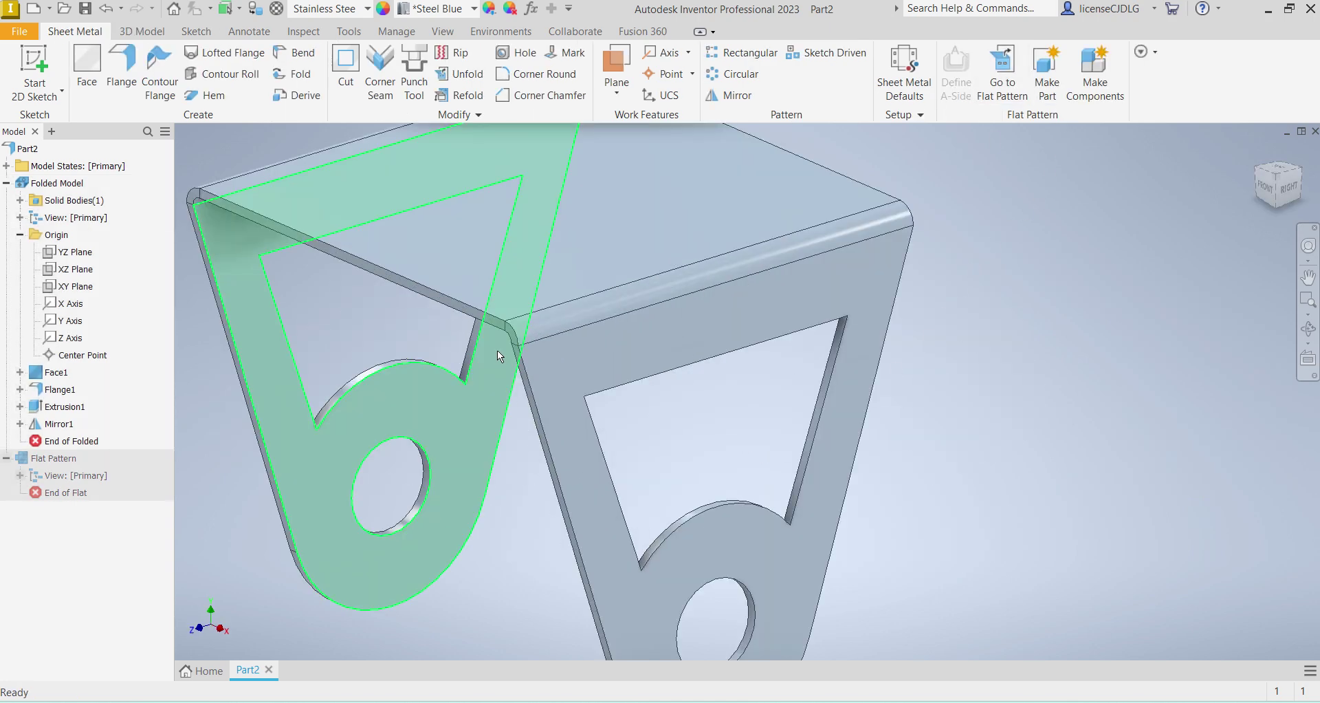
scroll(605, 353, down, 4)
scroll(647, 343, up, 1)
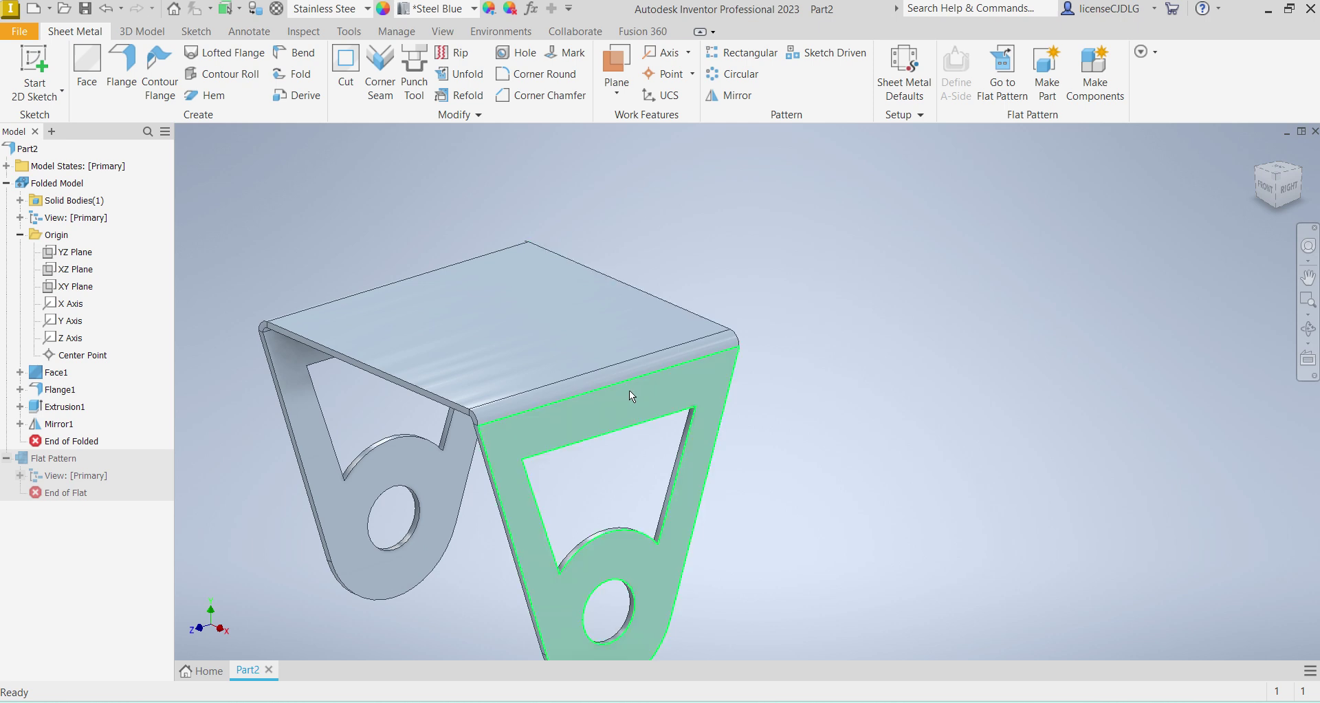
scroll(629, 390, down, 3)
scroll(592, 493, up, 4)
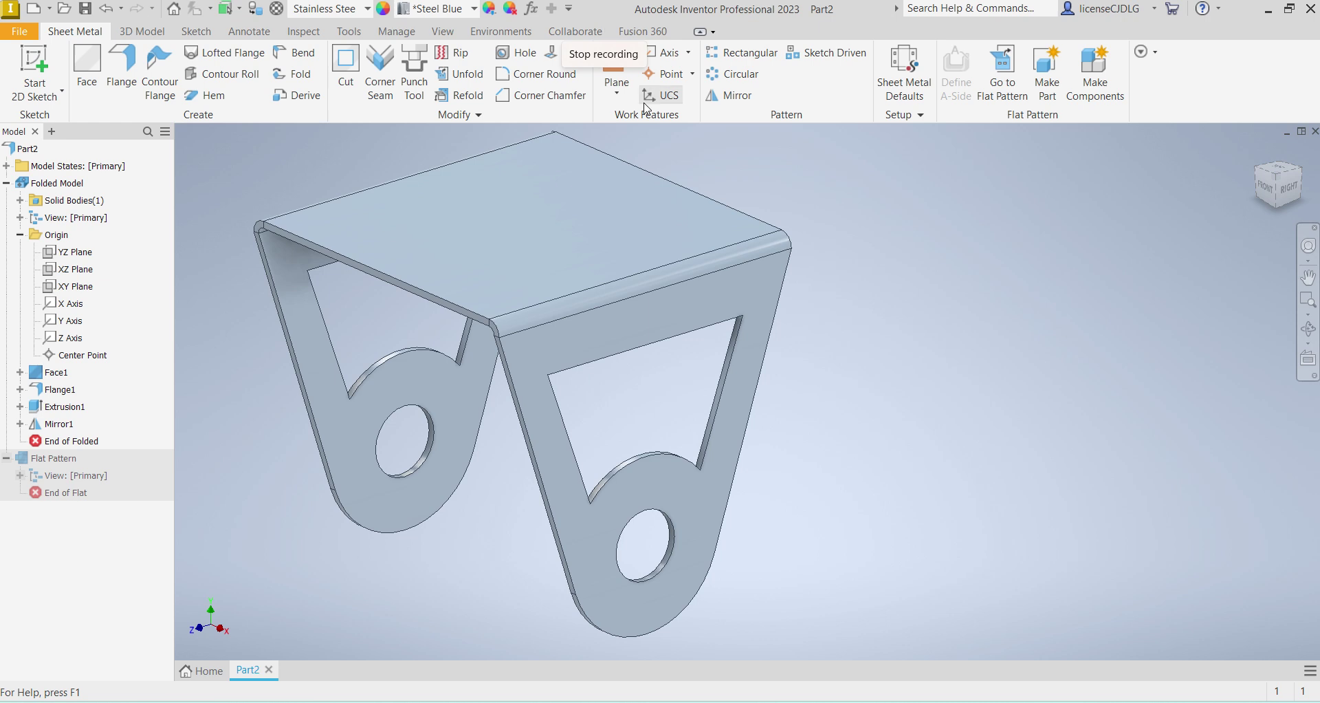
key(ctrl+s)
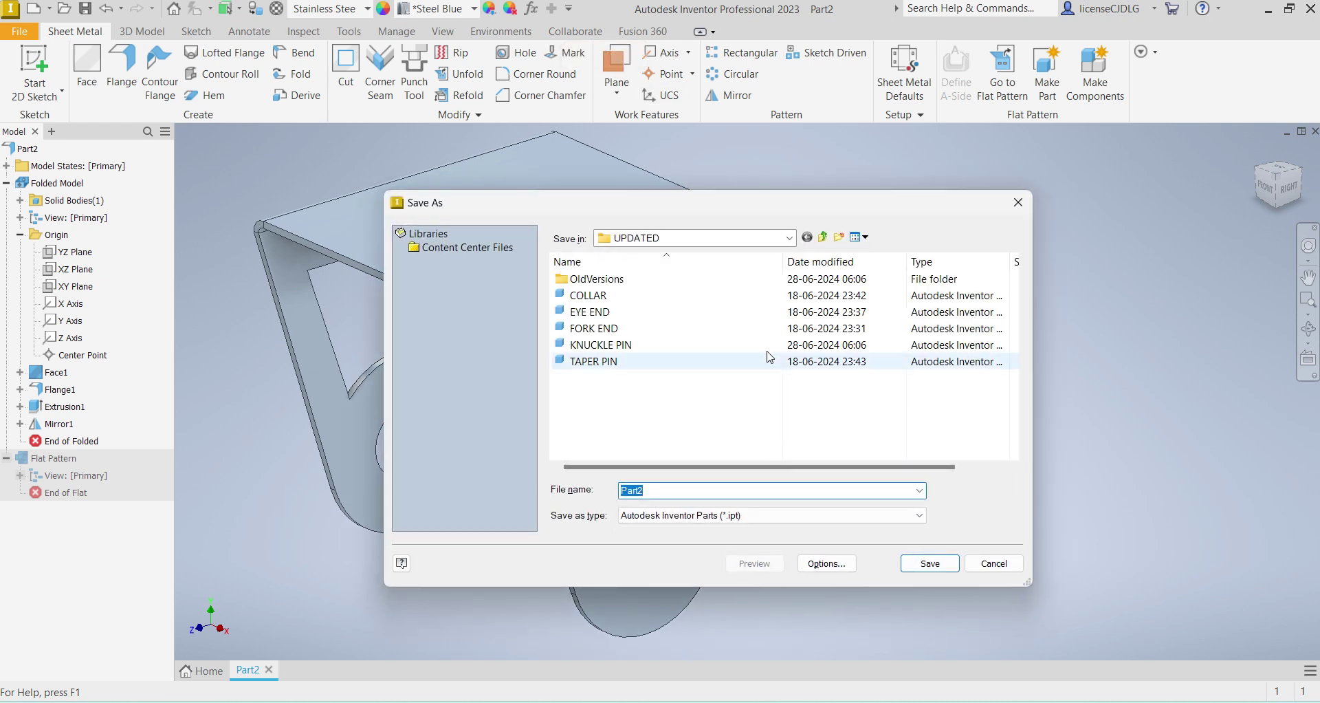